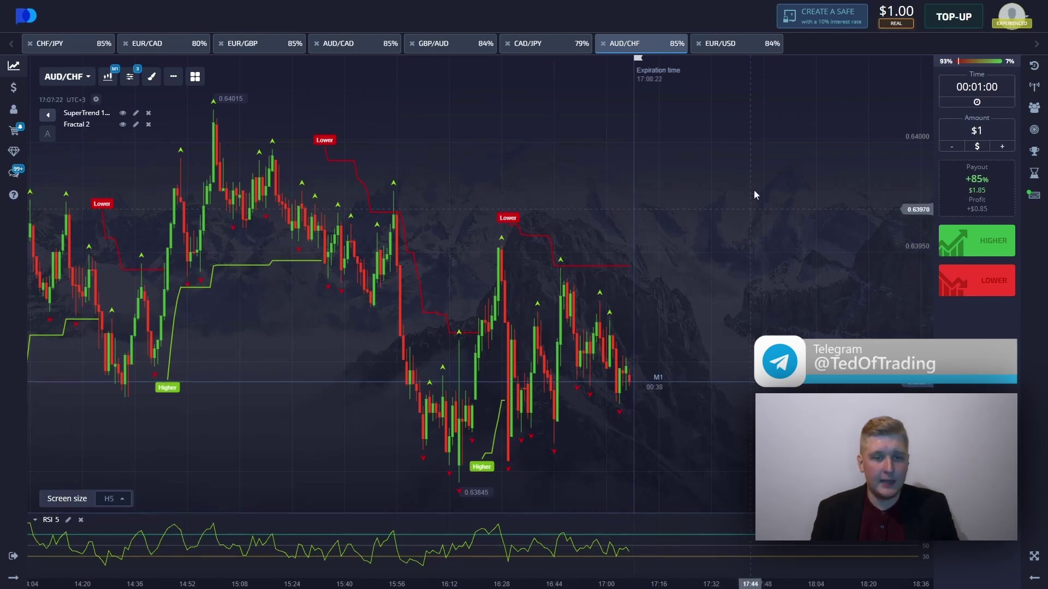
Examine the AUD/CHF, EUR/USD, CHF/JPY, EUR/CAD, EUR/GBP and AUD/CAD charts for a possible trade entry
scroll(719, 225, "up", 2)
scroll(620, 253, "down", 2)
left_click_drag(495, 239, 563, 235)
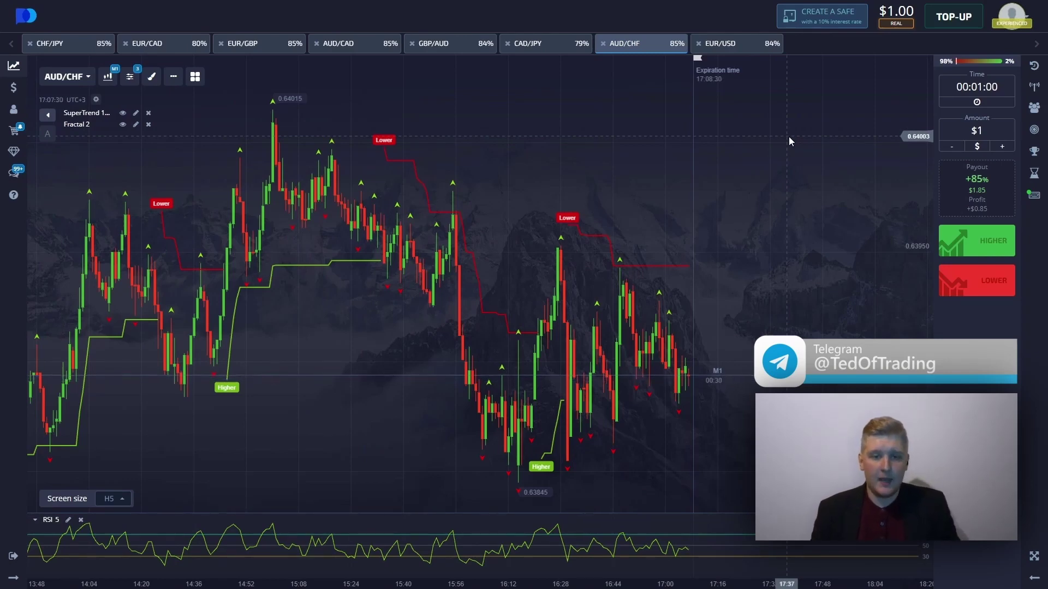
left_click(733, 50)
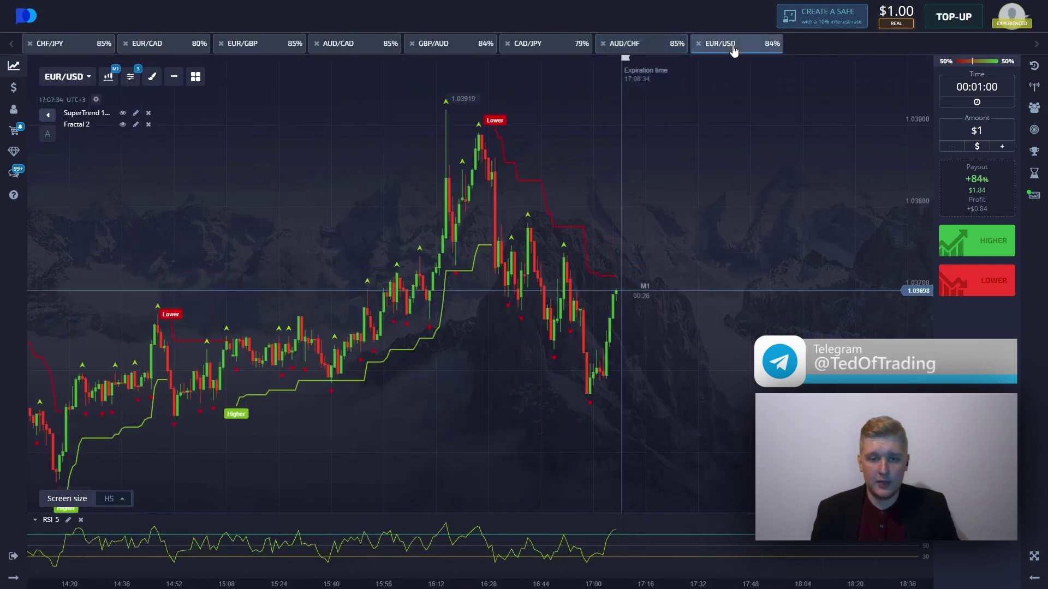
left_click(58, 50)
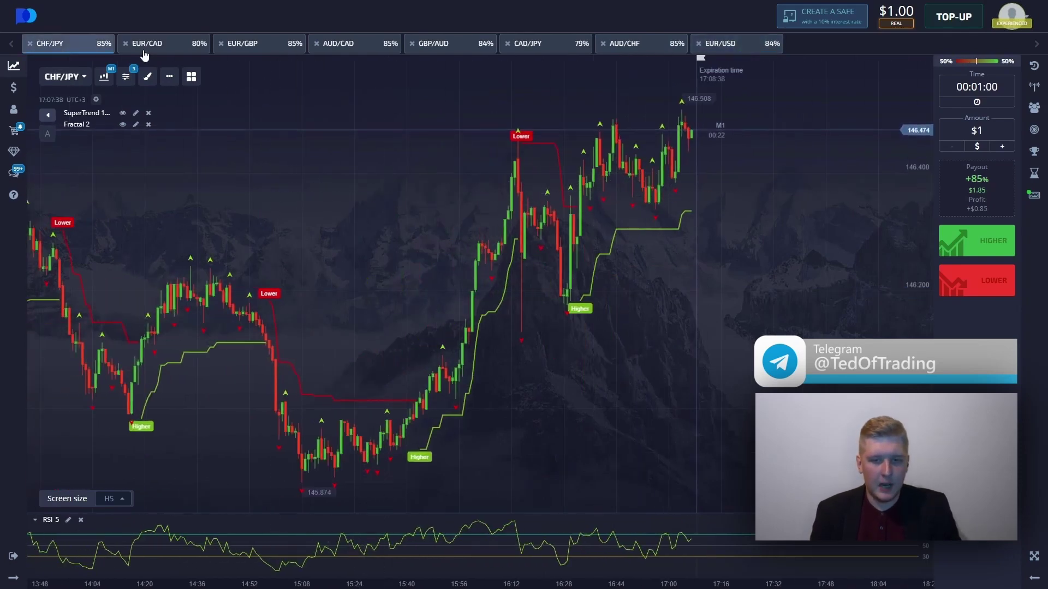
left_click(162, 48)
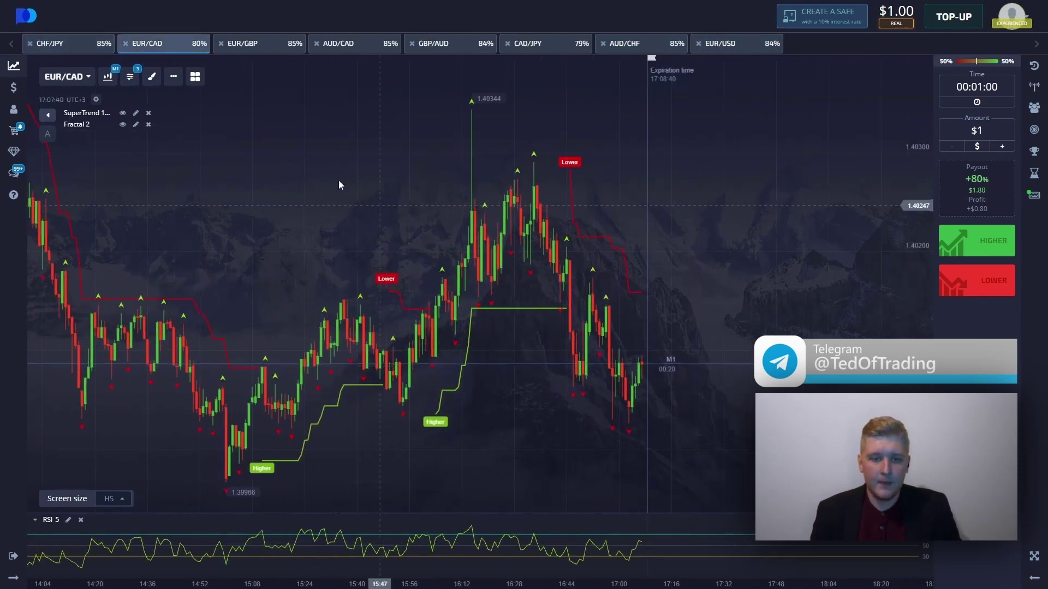
left_click(253, 48)
left_click_drag(369, 215, 420, 227)
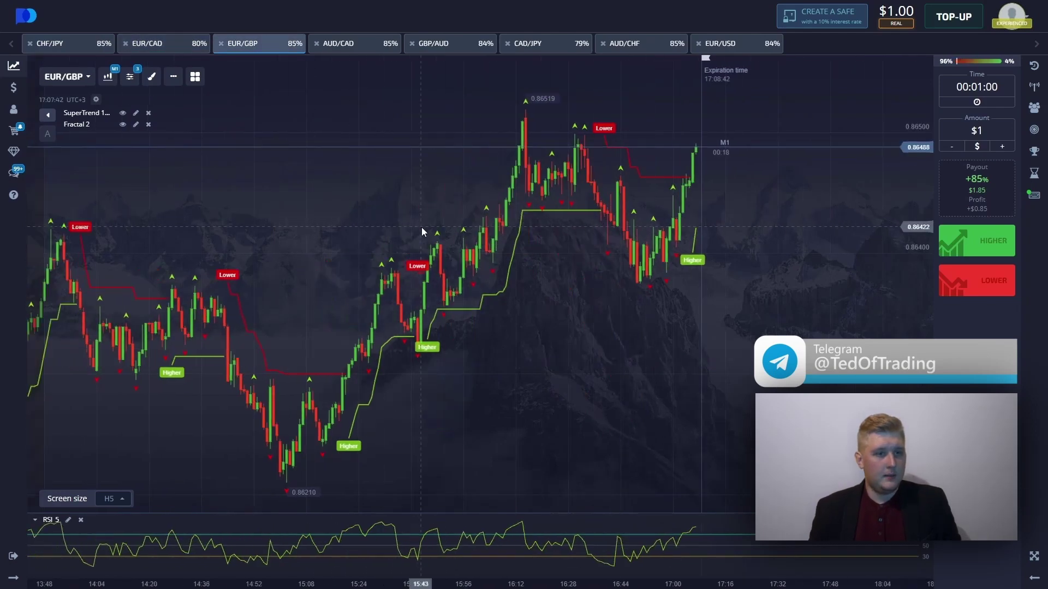
left_click(351, 48)
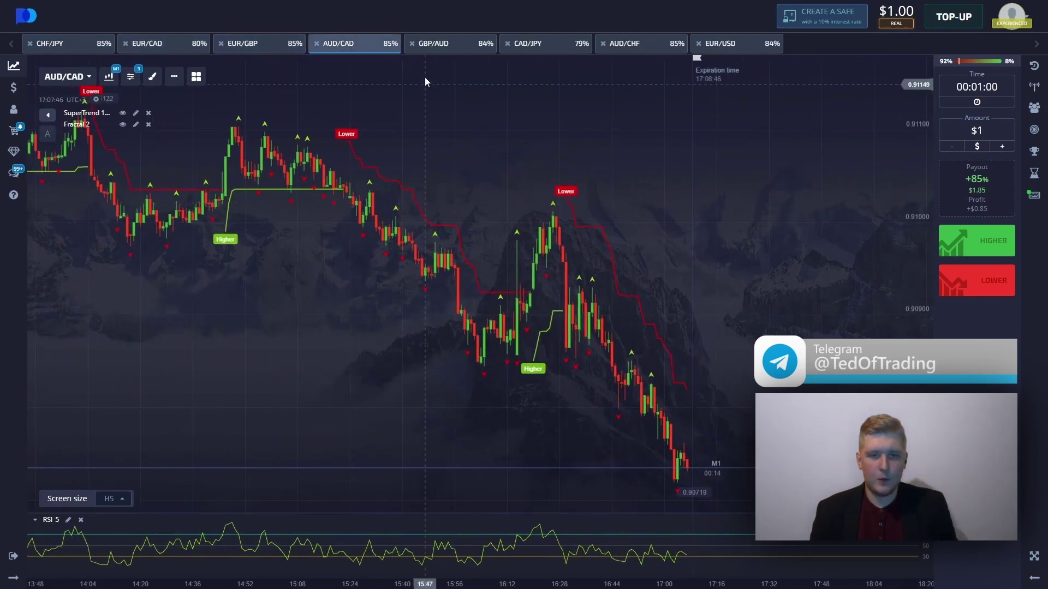
Place a $1 Higher trade on GBP/AUD with a one-minute expiration
left_click(439, 48)
scroll(339, 175, "down", 5)
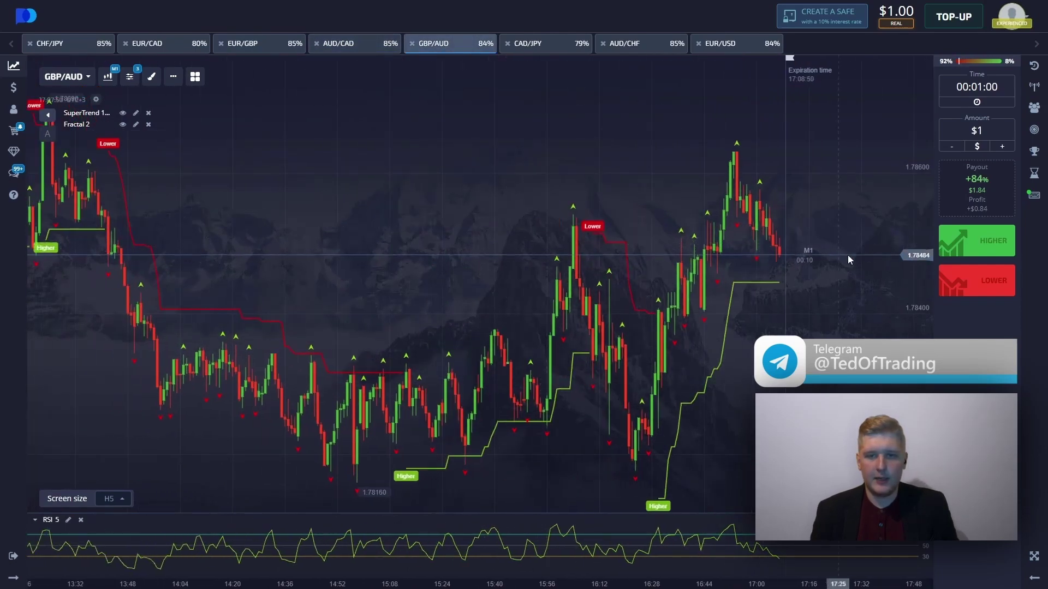
left_click(976, 241)
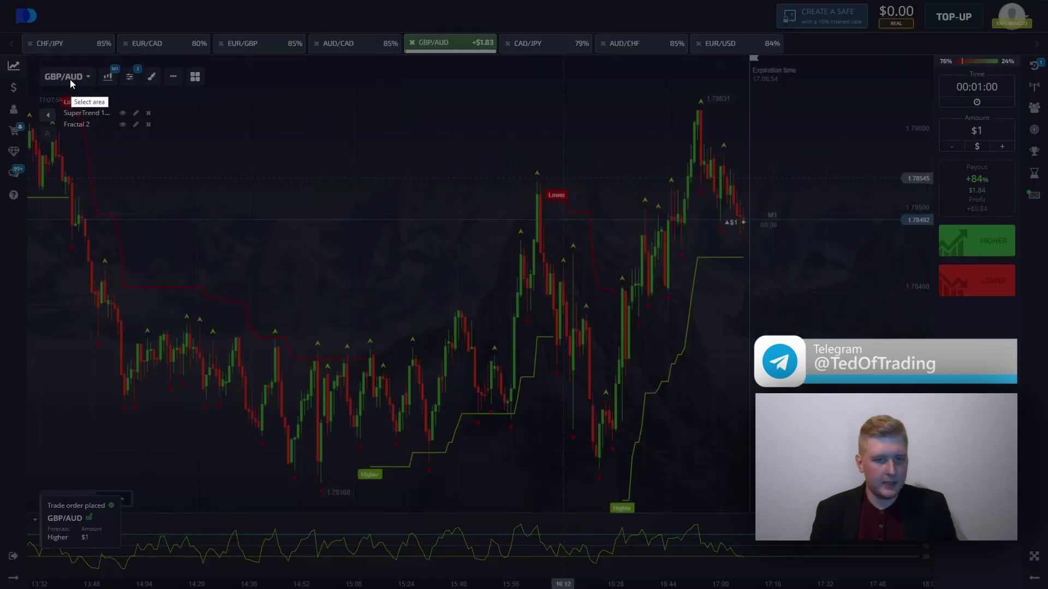
Capture the GBP/AUD chart area for annotation and circle the latest end of the RSI line near its lower level
left_click_drag(93, 111, 918, 585)
left_click_drag(746, 555, 744, 555)
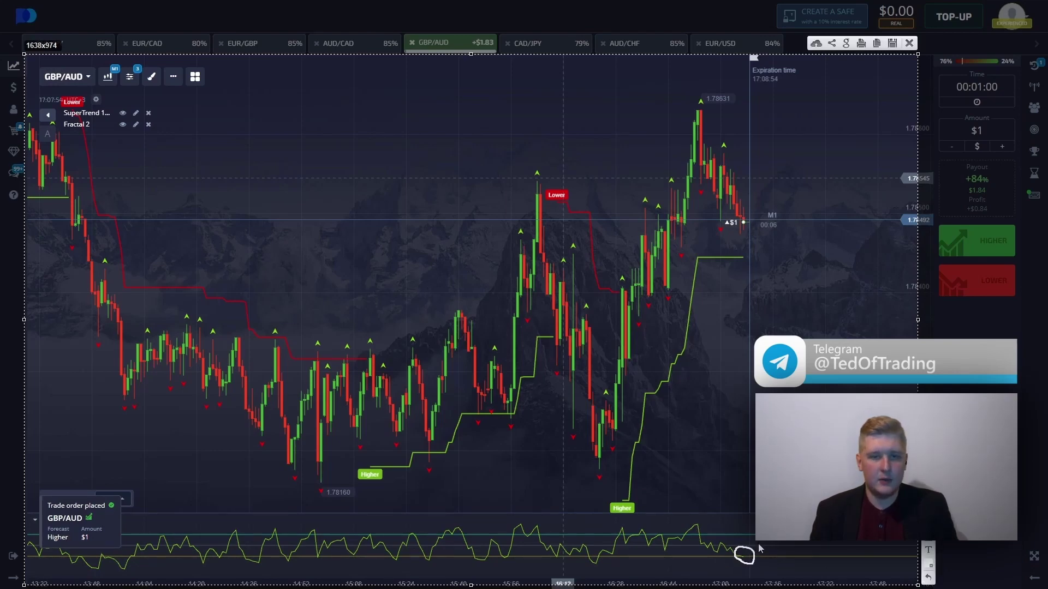
left_click_drag(747, 555, 745, 555)
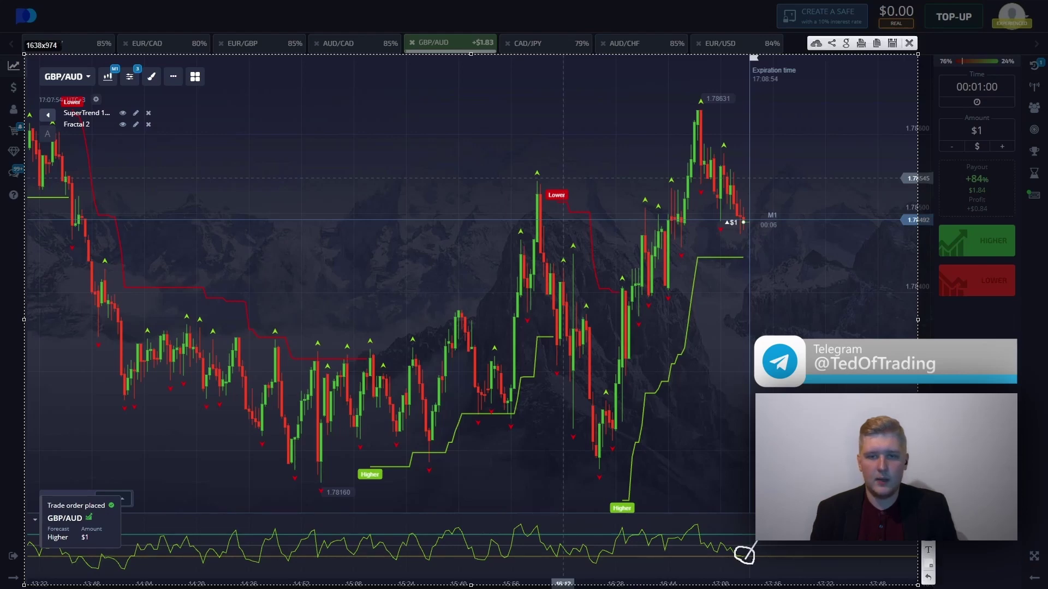
Annotate the capture with a horizontal arrow below the latest prices, a box around the last Higher signal and a rising arrow
left_click_drag(709, 282, 682, 271)
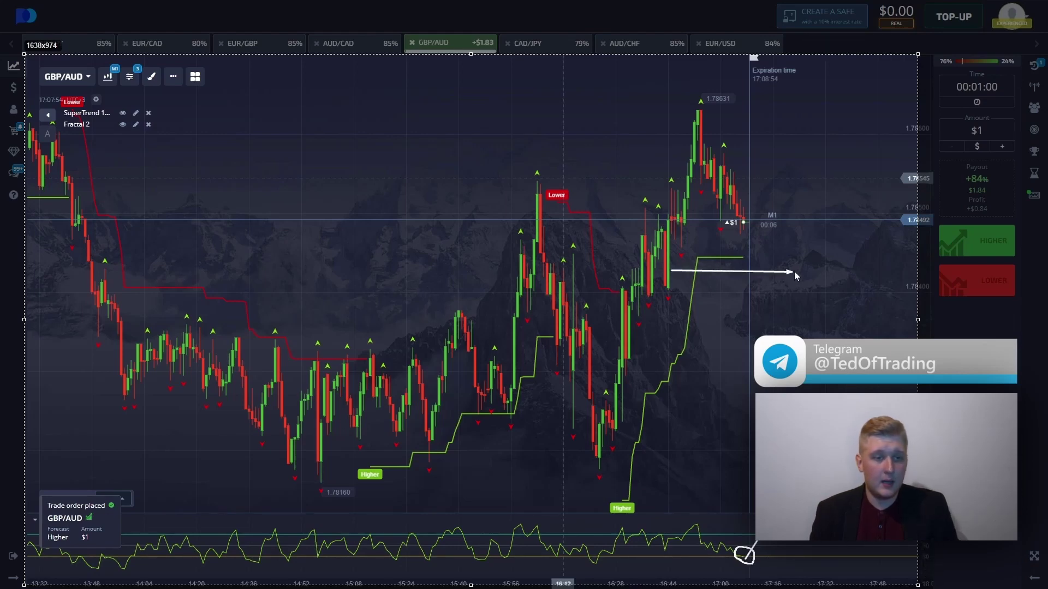
left_click_drag(793, 272, 794, 272)
left_click_drag(636, 514, 590, 483)
left_click_drag(739, 273, 788, 174)
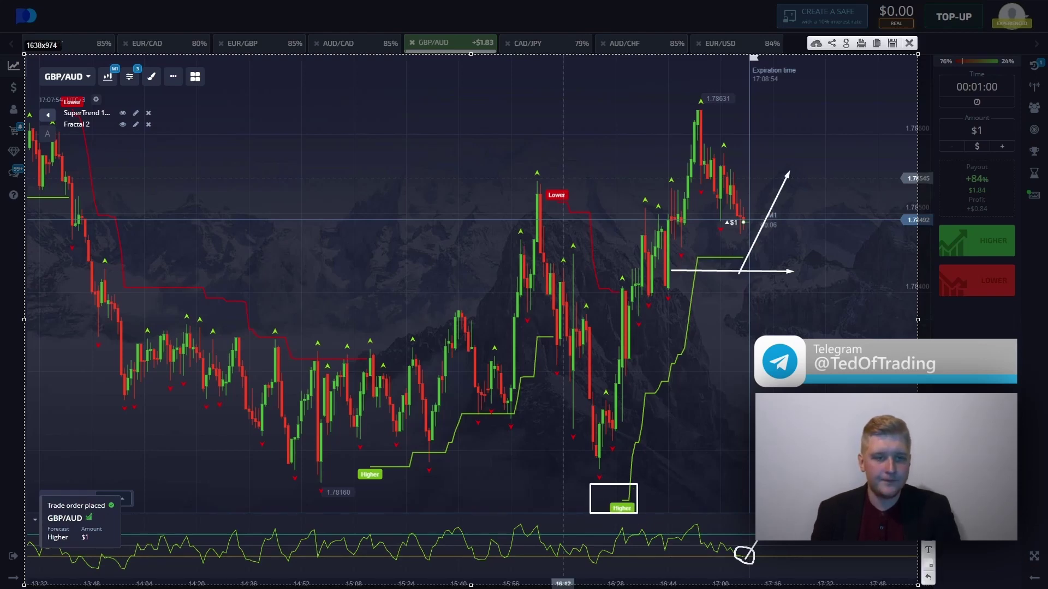
Mark the support level under the latest GBP/AUD candles with a box, two circles and an upward arrow, and close the capture without saving
left_click_drag(696, 107, 753, 233)
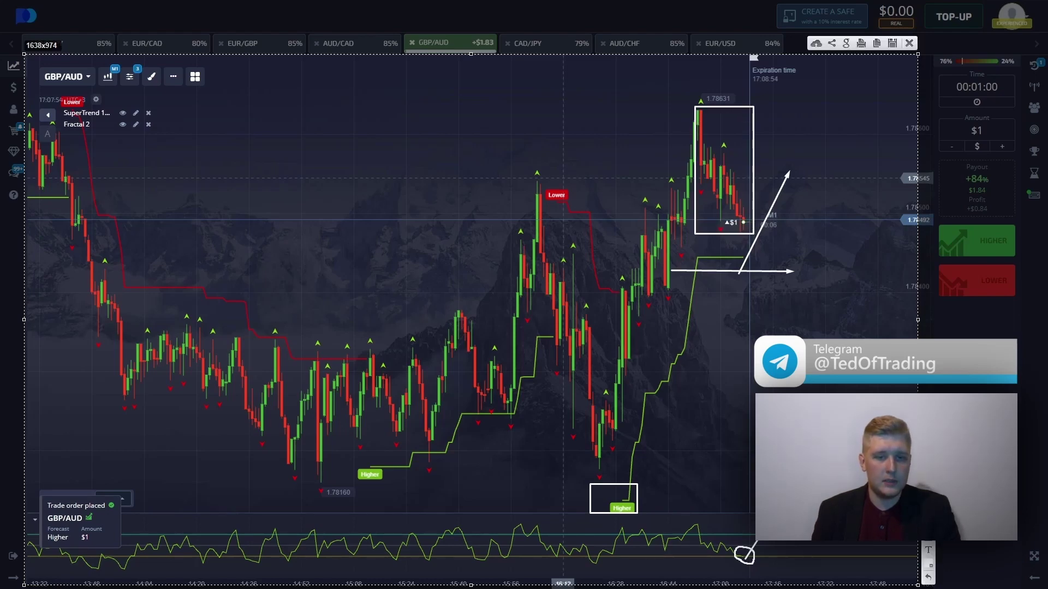
left_click(928, 577)
mouse_move(753, 225)
left_mouse_down()
mouse_move(671, 238)
mouse_move(692, 228)
mouse_move(736, 235)
left_mouse_up()
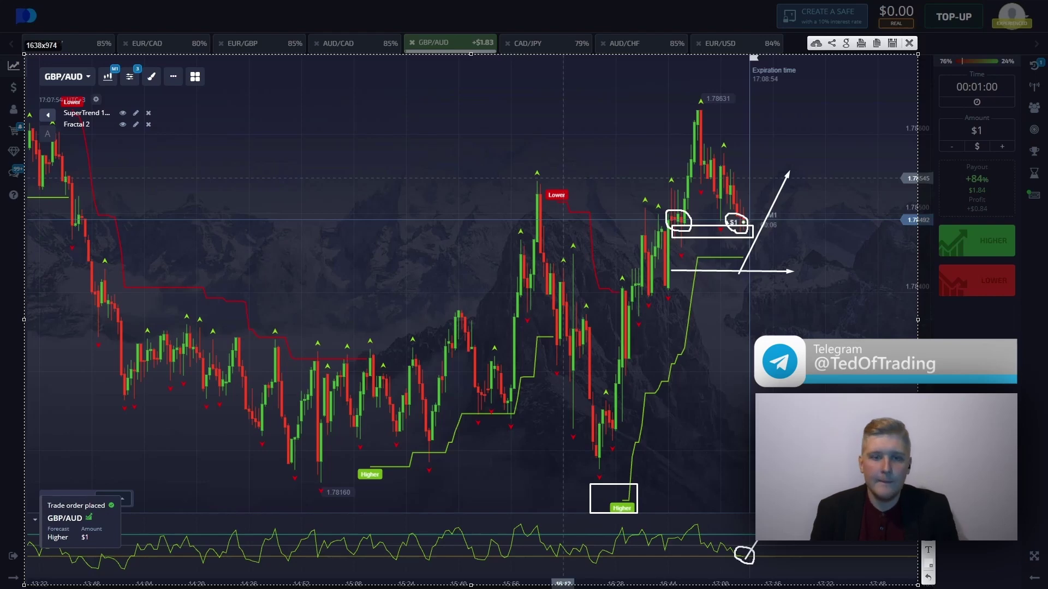
mouse_move(748, 219)
left_mouse_down()
mouse_move(769, 159)
mouse_move(782, 154)
left_mouse_up()
left_click(911, 44)
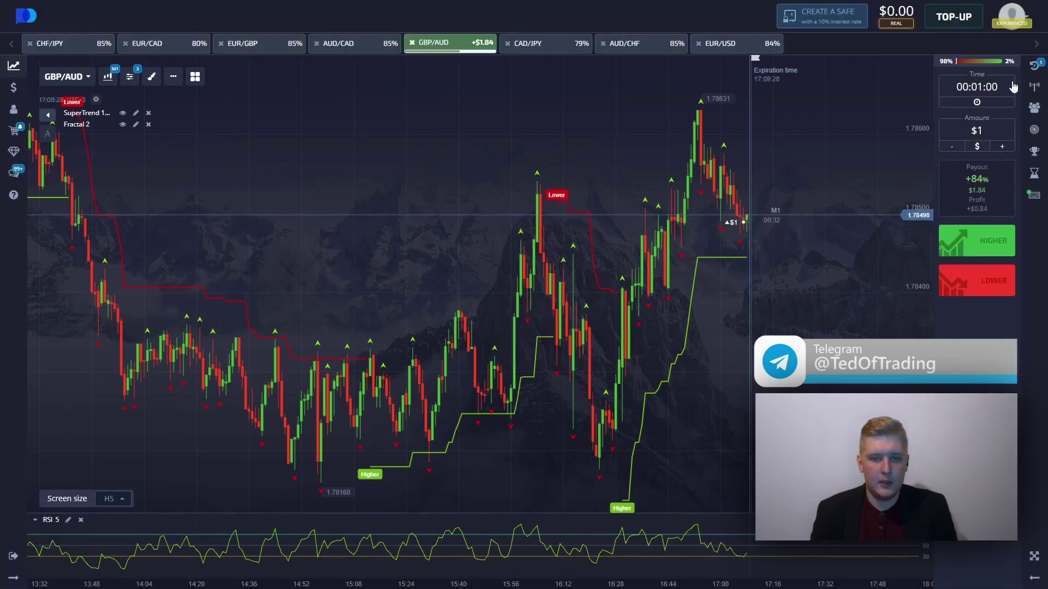
Show the opened trades and examine the GBP/AUD price history around the running trade
left_click(1034, 65)
scroll(627, 174, "up", 5)
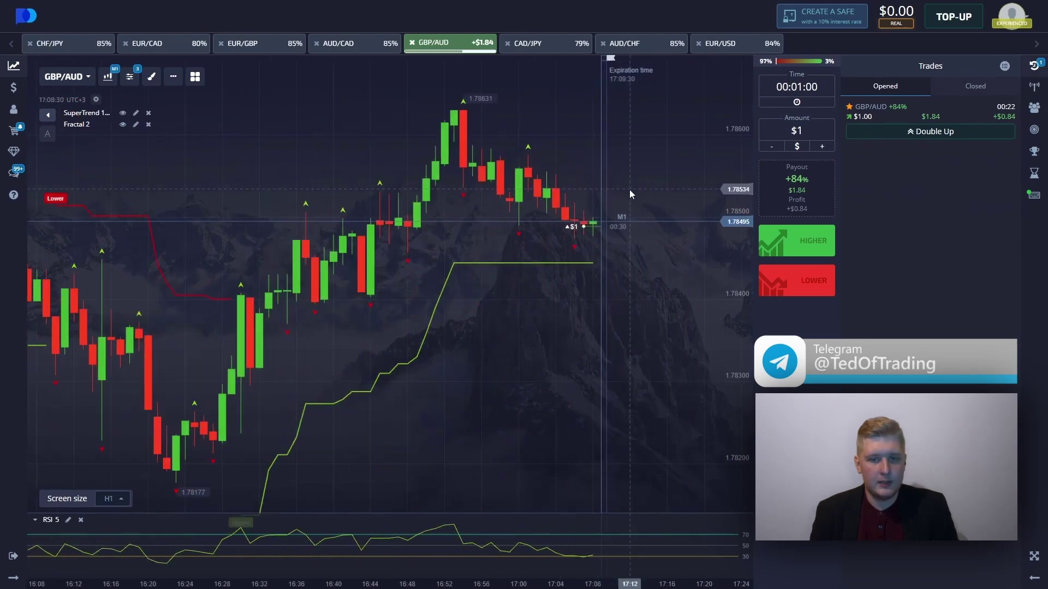
scroll(480, 245, "down", 4)
left_click_drag(476, 241, 576, 194)
left_click_drag(382, 177, 455, 172)
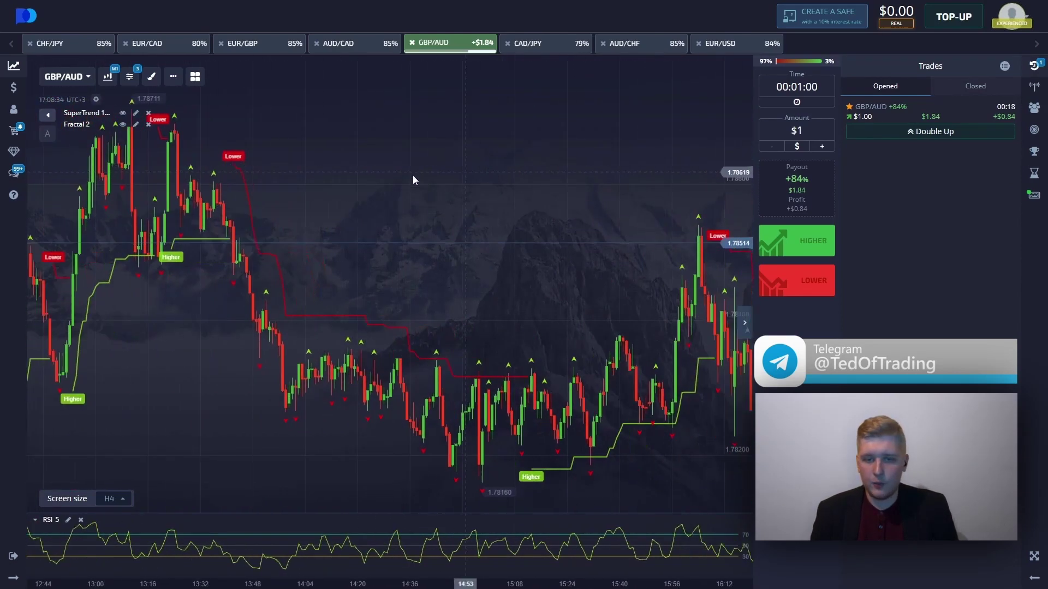
scroll(558, 157, "up", 2)
left_click_drag(558, 157, 410, 155)
scroll(517, 185, "up", 1)
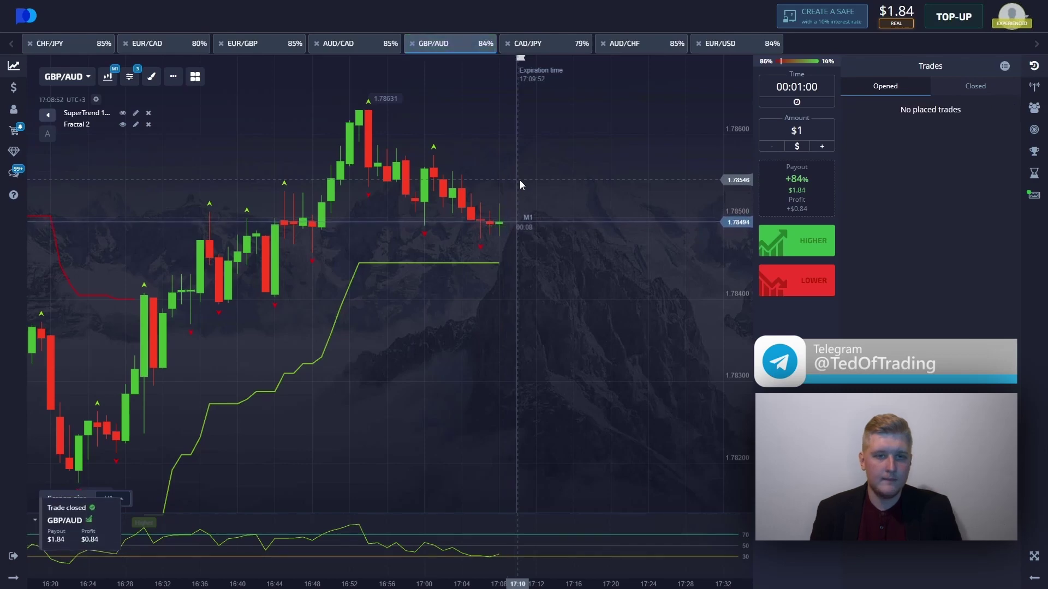
Set the trade amount to $1.84 and hide the trades list
scroll(504, 184, "down", 4)
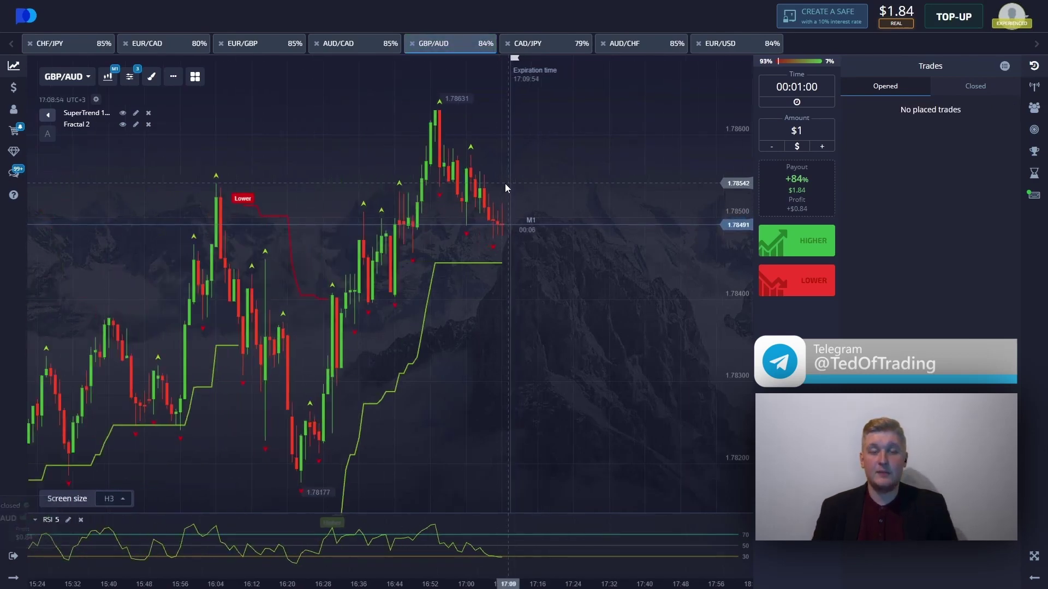
left_click(795, 131)
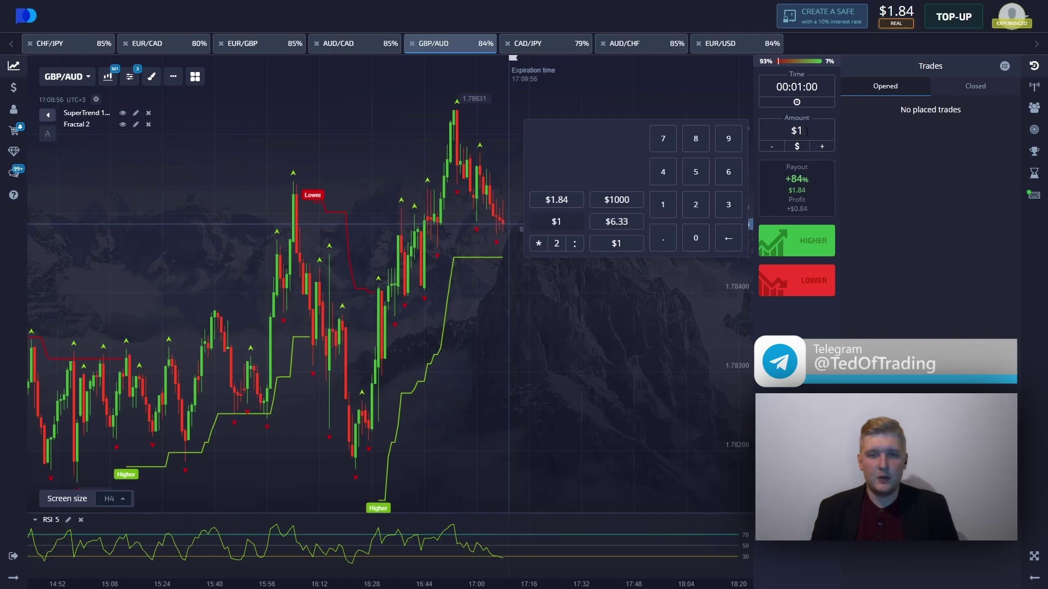
left_click(554, 199)
left_click(1034, 66)
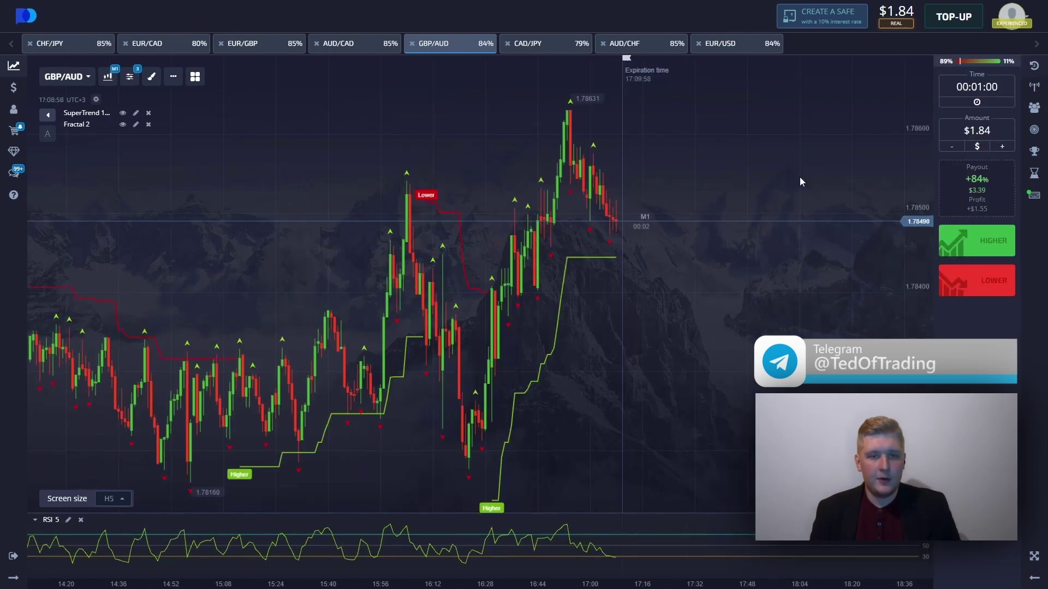
Review the CAD/JPY, AUD/CHF, EUR/USD, GBP/AUD and AUD/CAD charts for the next trade entry
left_click(547, 48)
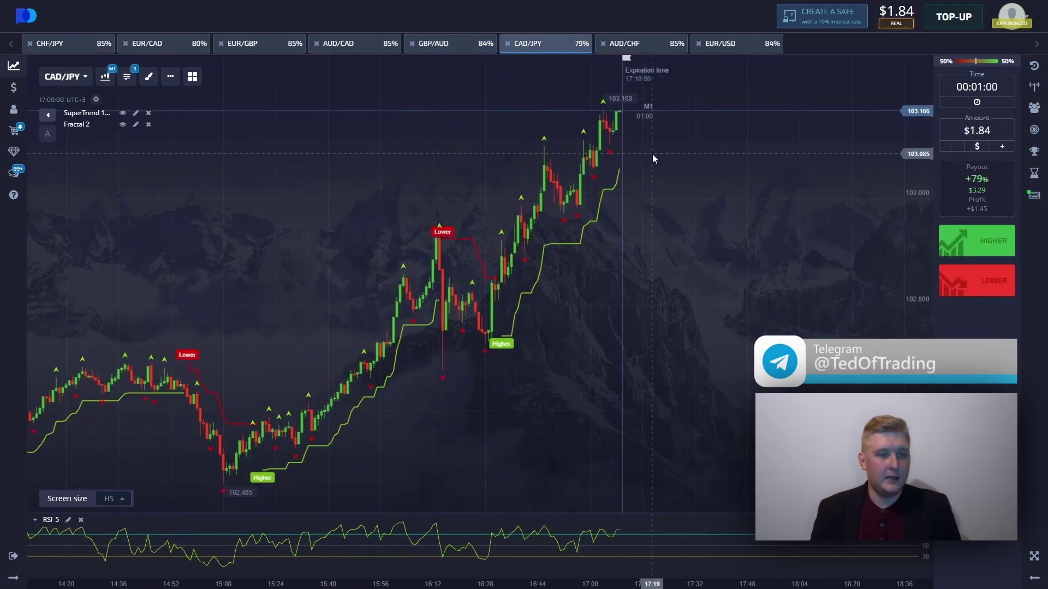
left_click(637, 49)
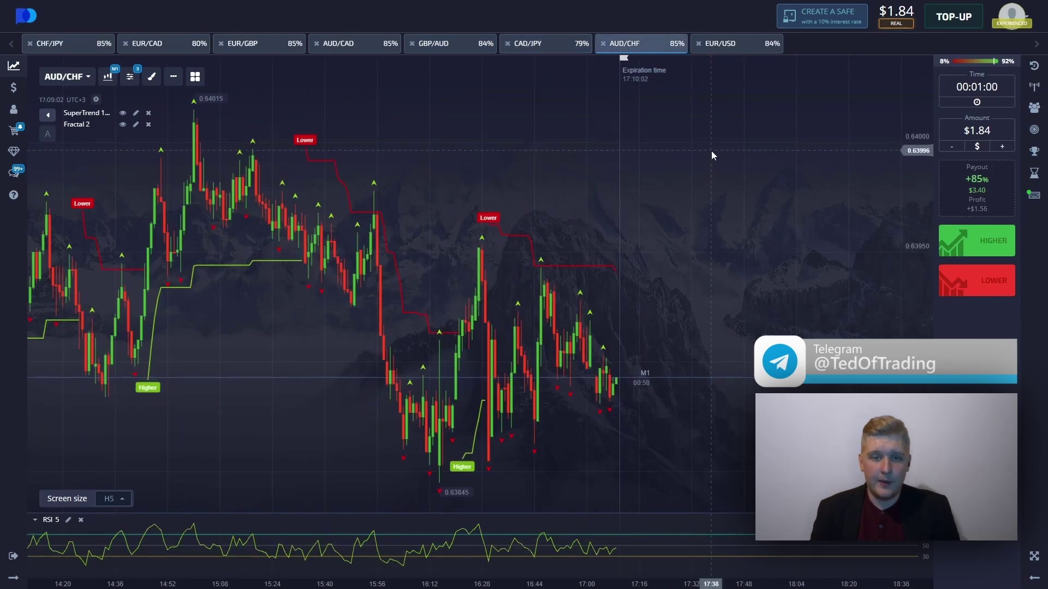
left_click(734, 51)
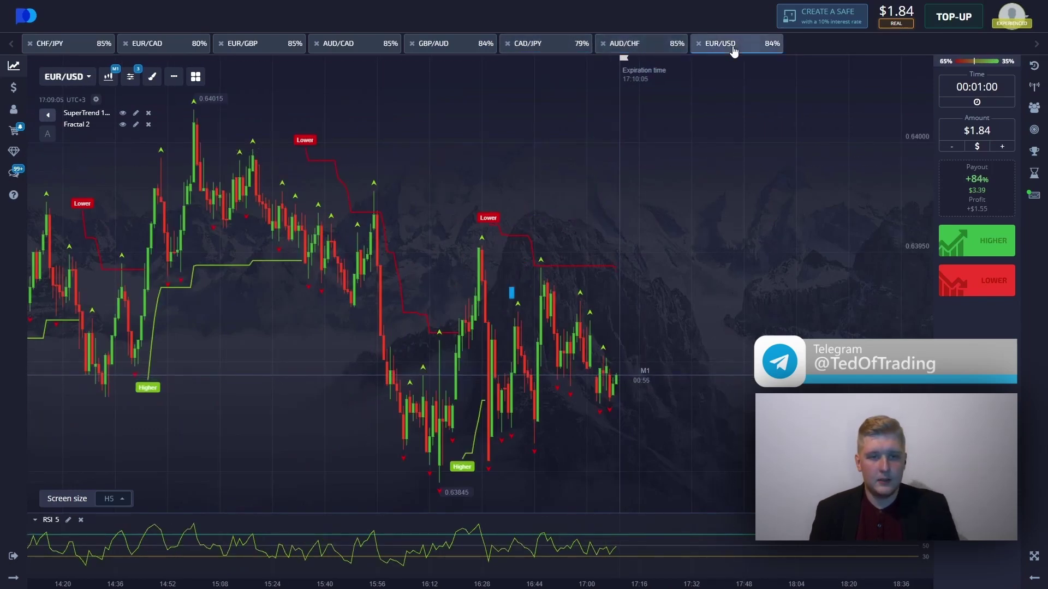
left_click(446, 51)
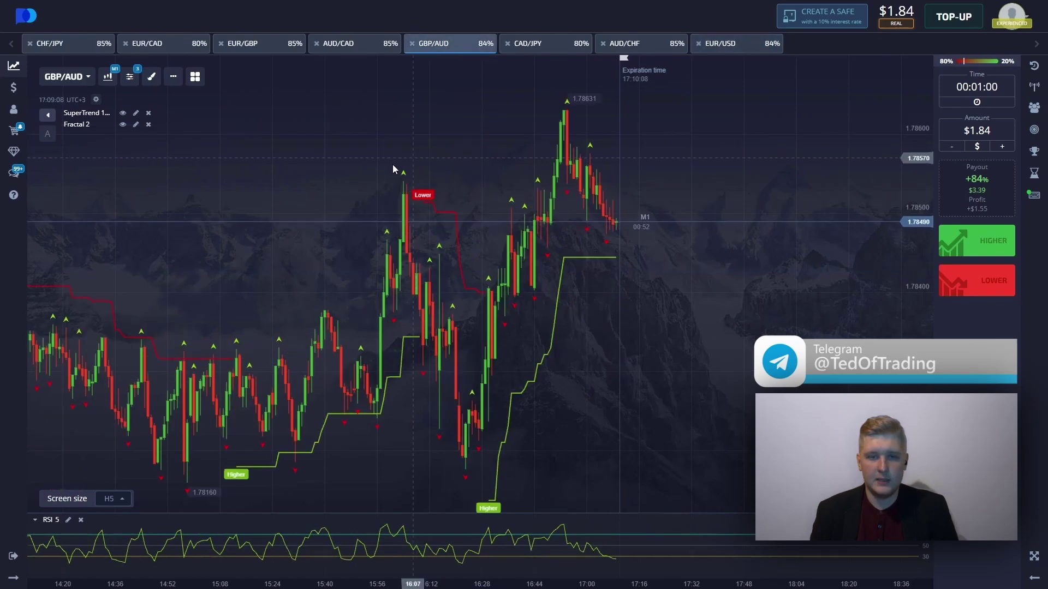
left_click(345, 46)
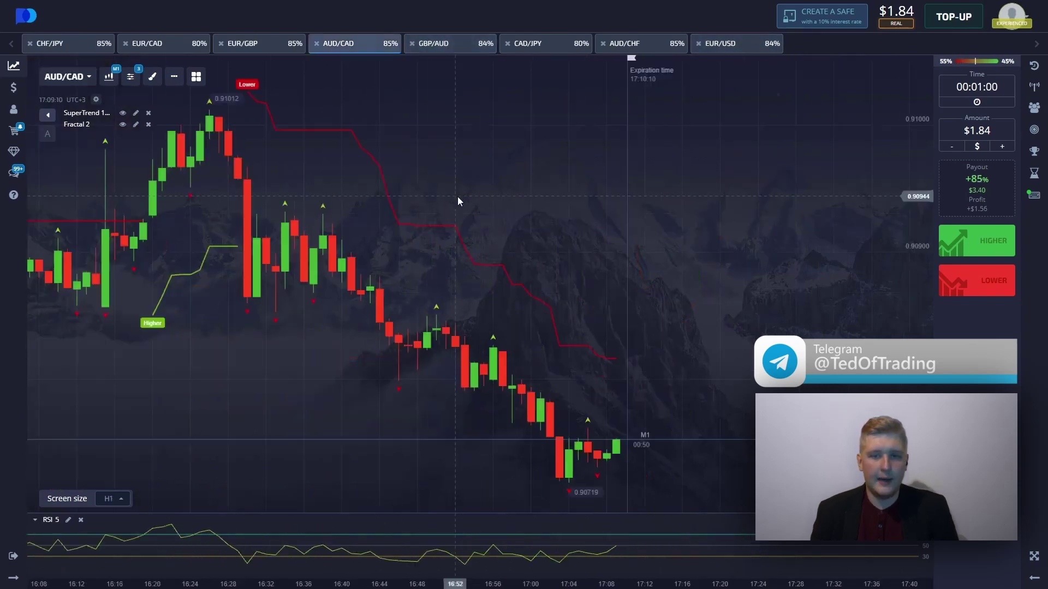
left_click_drag(346, 209, 502, 210)
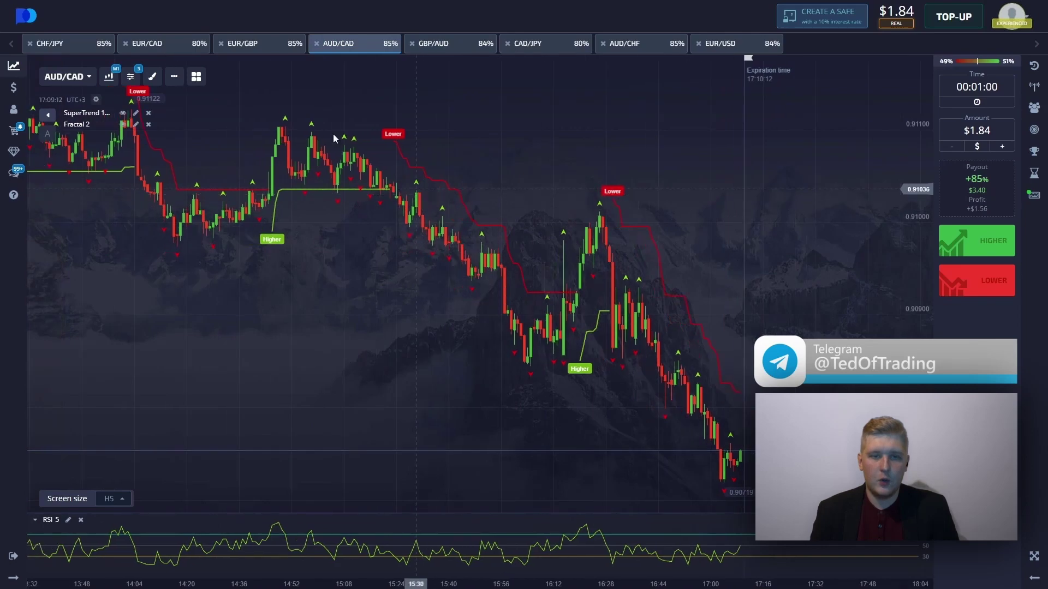
Place a $1.84 Higher trade on EUR/GBP with a one-minute expiration
left_click(255, 49)
left_click_drag(363, 188, 306, 181)
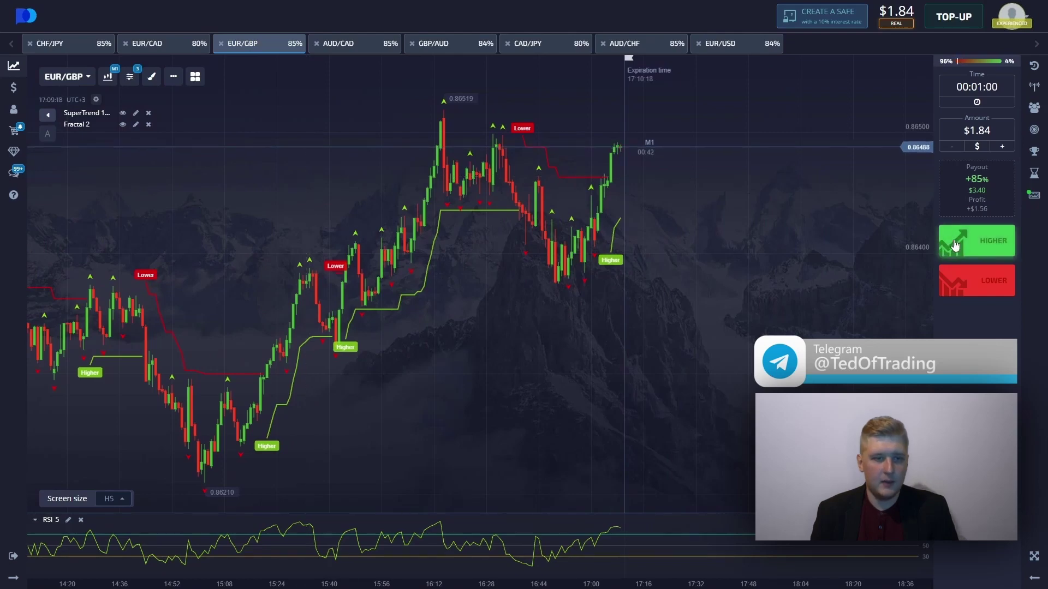
left_click(938, 226)
Capture the EUR/GBP chart area and annotate it with a box around the recent lows and Higher signal plus a rising arrow
left_click_drag(490, 142, 476, 134)
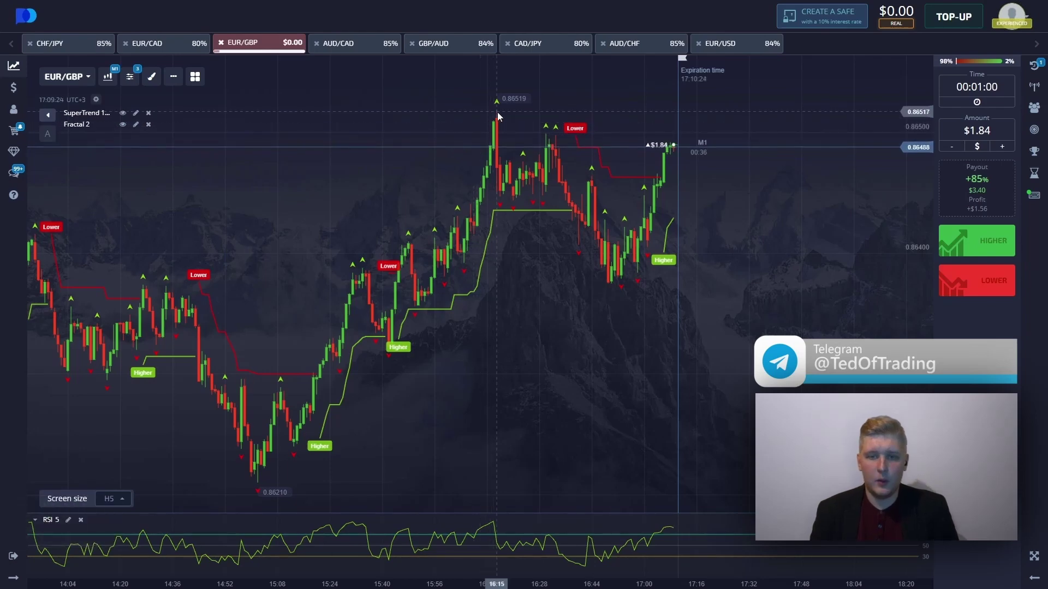
key("Print")
left_click_drag(26, 55, 914, 574)
left_click_drag(557, 250, 709, 291)
left_click_drag(636, 288, 700, 134)
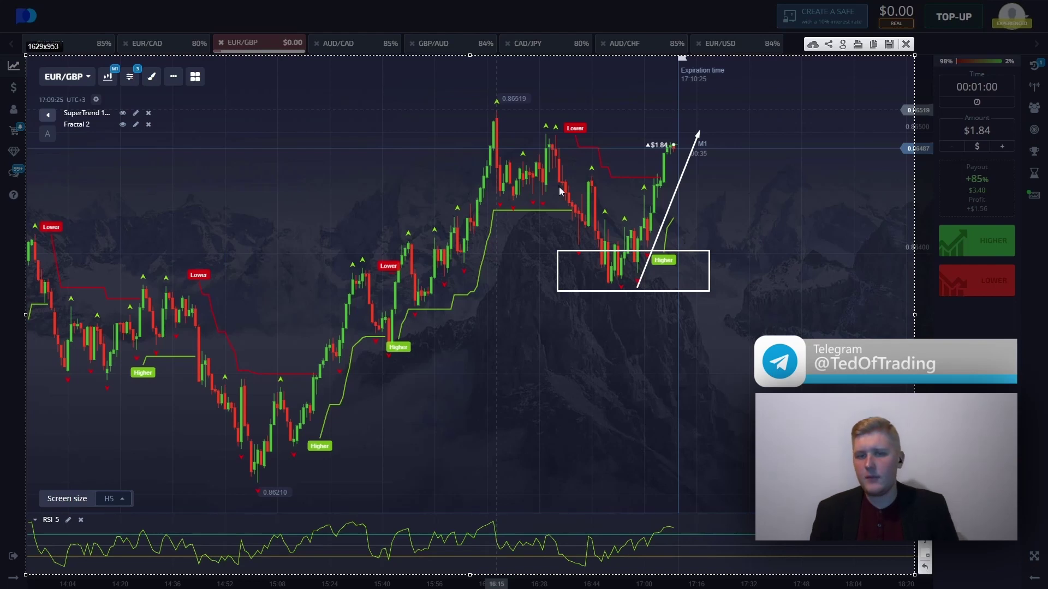
Mark the resistance zone at the EUR/GBP peak with a circle and a long box, and dismiss the capture
mouse_move(486, 103)
left_mouse_down()
mouse_move(494, 112)
mouse_move(796, 119)
left_mouse_up()
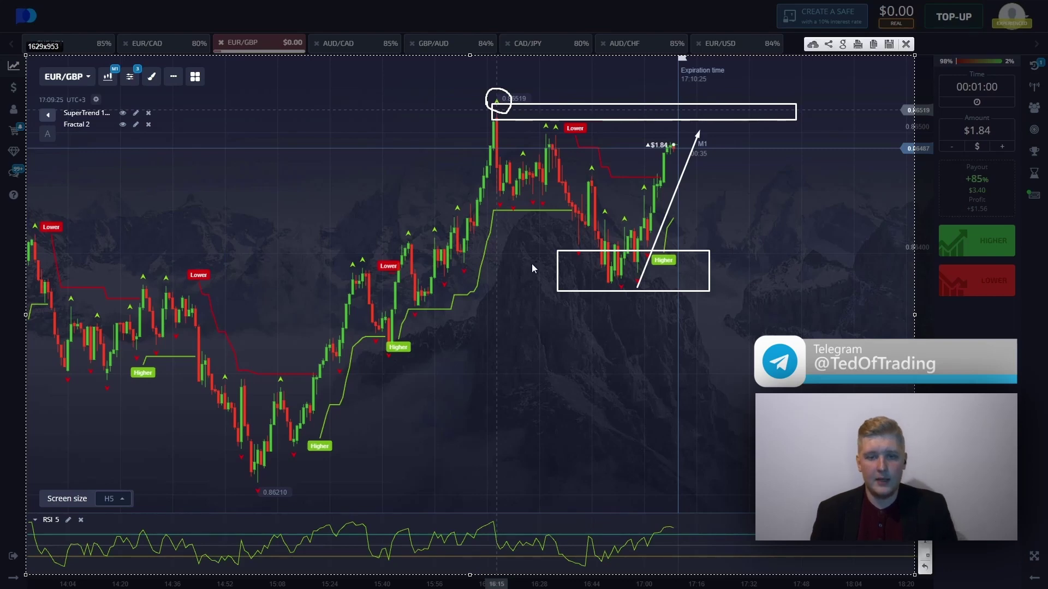
mouse_move(541, 146)
left_mouse_down()
mouse_move(724, 149)
mouse_move(684, 123)
mouse_move(686, 111)
left_mouse_up()
key("Escape")
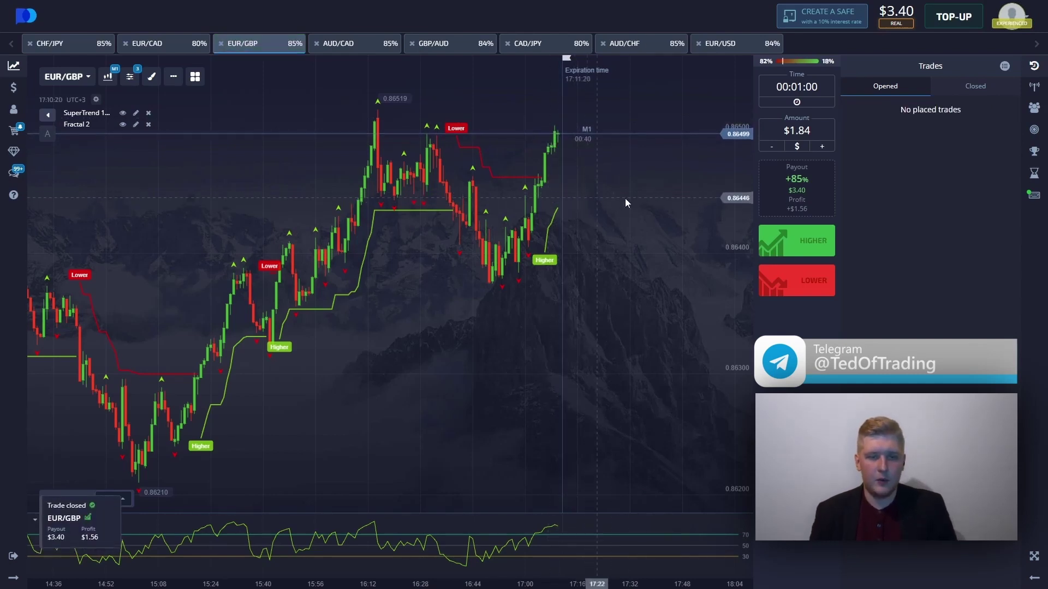
Set the trade amount to $3.4 and hide the trades list
left_click(794, 131)
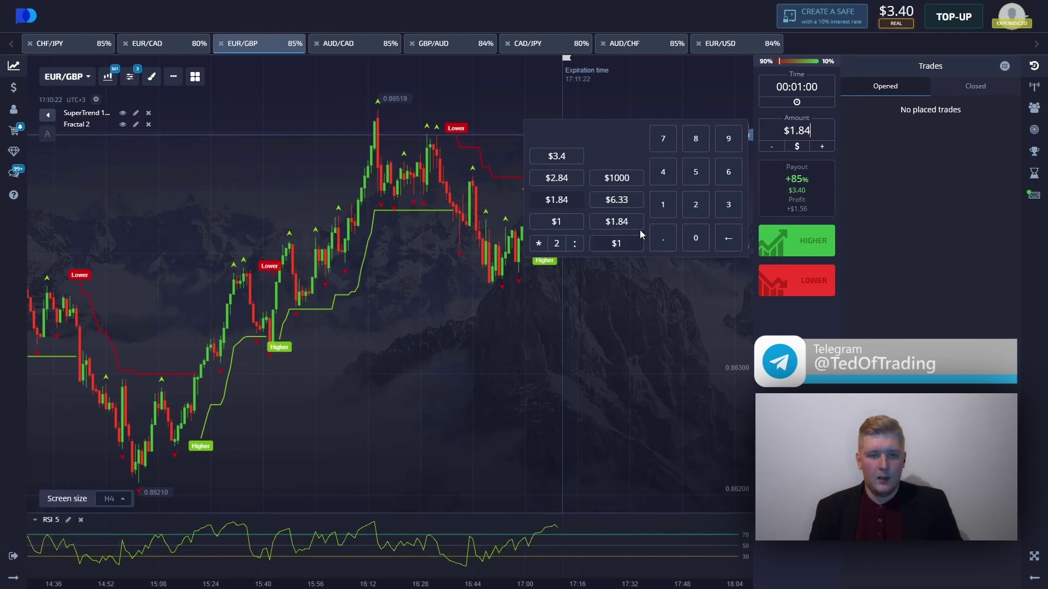
left_click(557, 156)
left_click(1030, 68)
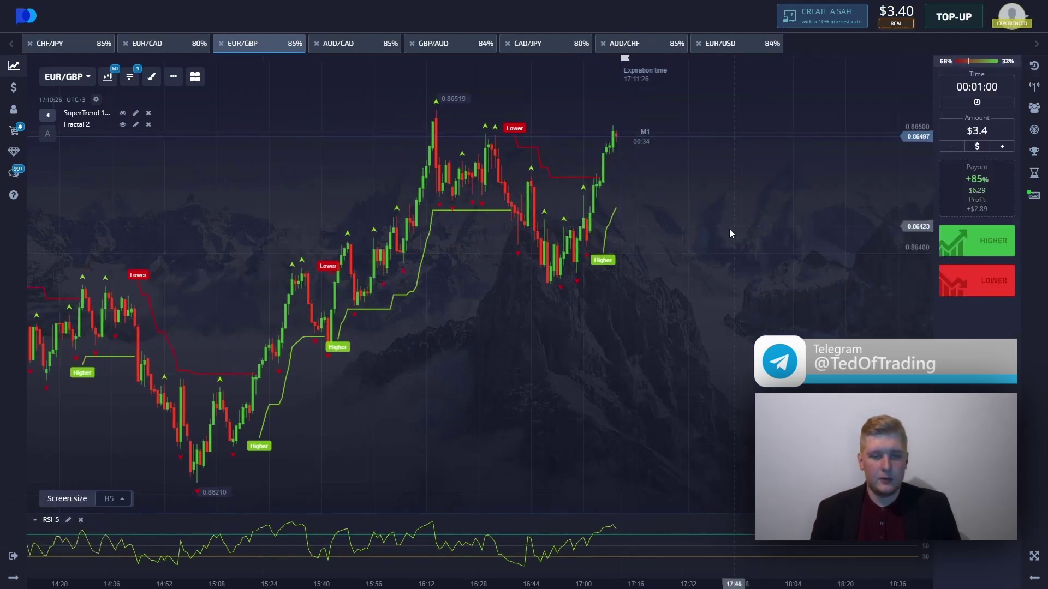
Check the AUD/CHF and EUR/USD charts, and place a $3.4 Higher trade on CAD/JPY with a one-minute expiration
left_click(624, 44)
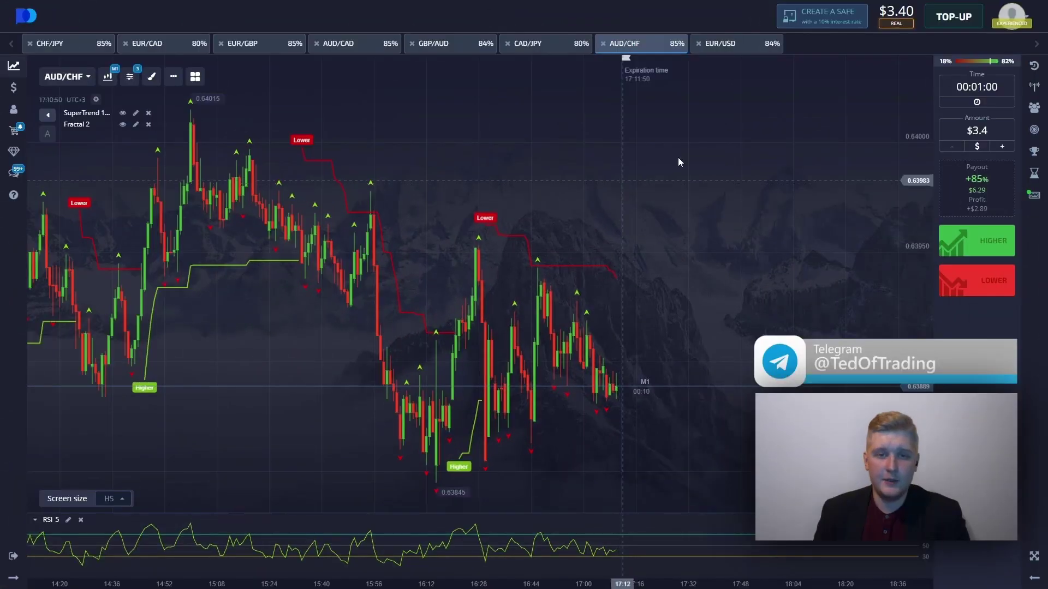
left_click(732, 50)
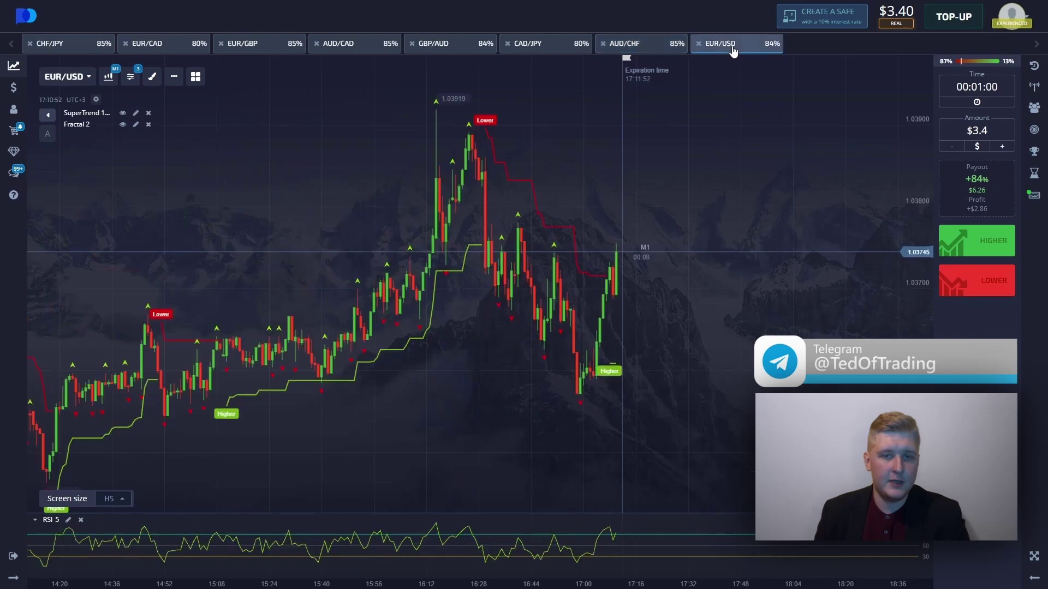
left_click(541, 49)
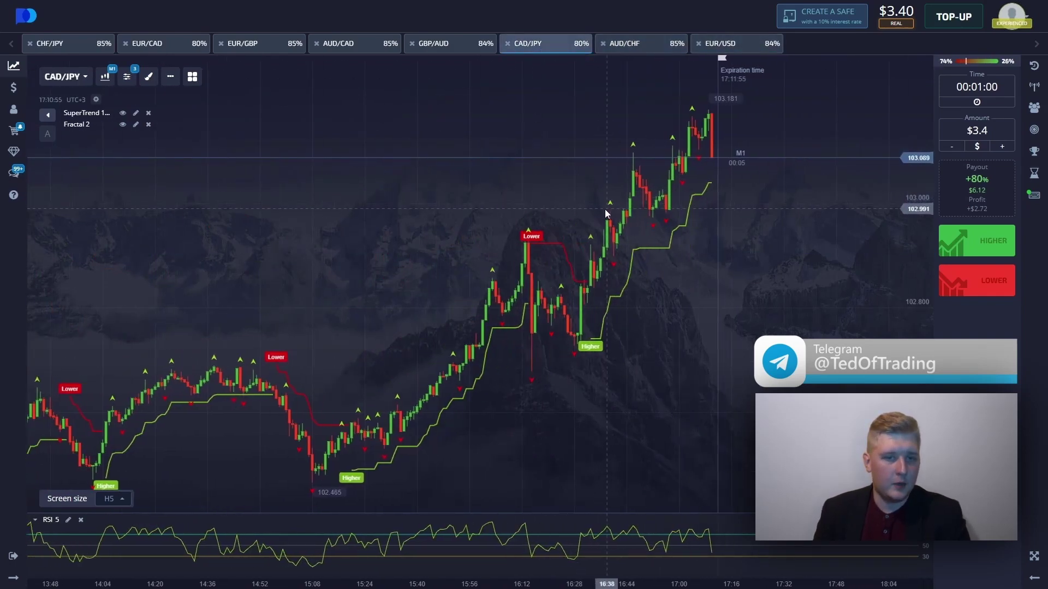
left_click(946, 235)
left_click_drag(509, 184, 625, 192)
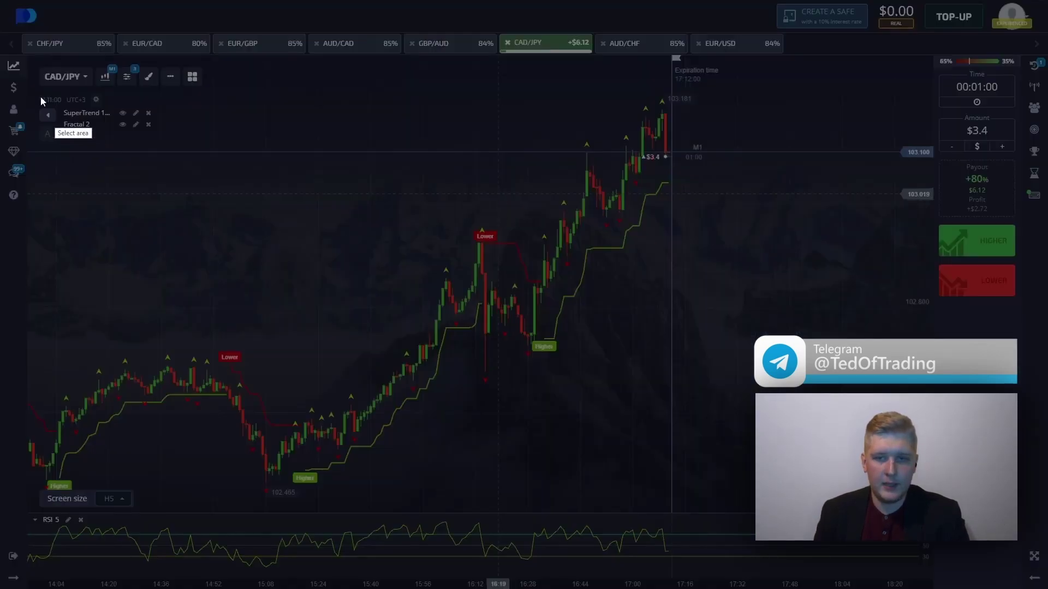
Capture the CAD/JPY chart, mark the latest candles and Higher signal with boxes, a support line and rising arrows, and dismiss the capture
left_click_drag(27, 56, 906, 582)
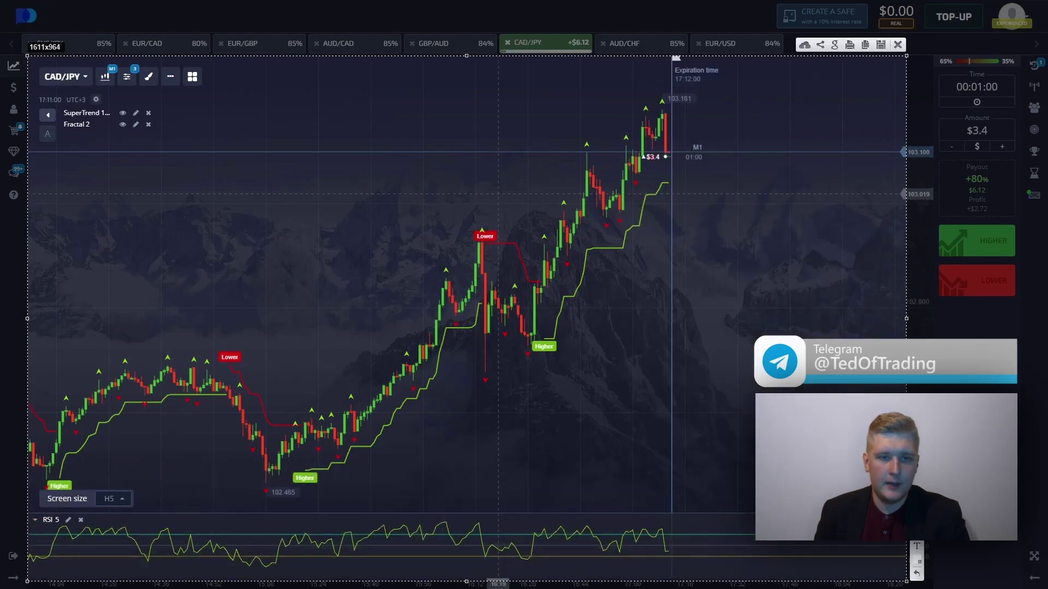
mouse_move(651, 109)
left_mouse_down()
mouse_move(676, 156)
mouse_move(737, 158)
mouse_move(715, 92)
mouse_move(725, 84)
left_mouse_up()
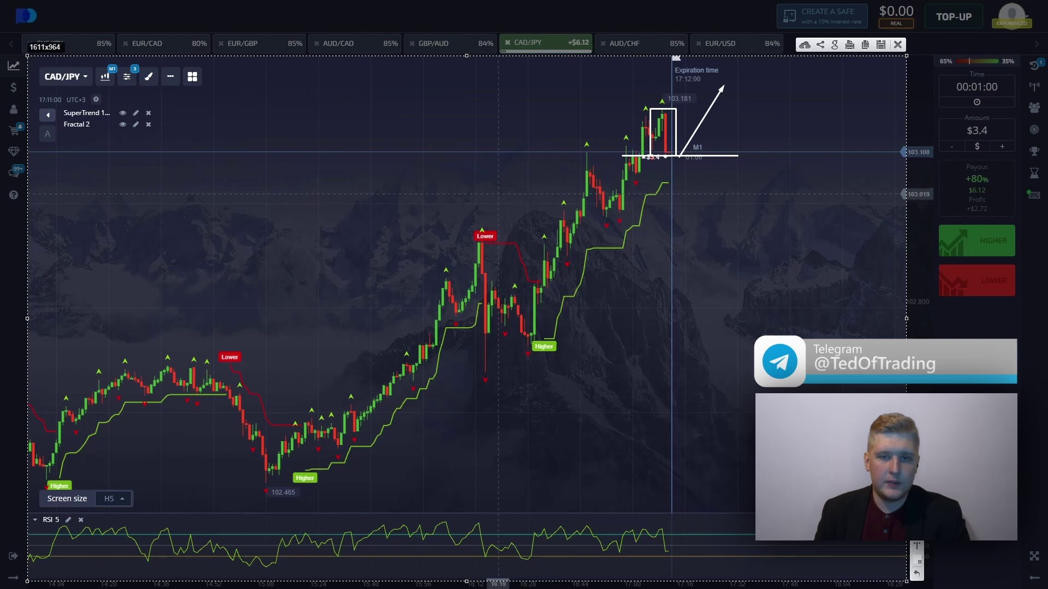
mouse_move(519, 337)
left_mouse_down()
mouse_move(584, 361)
mouse_move(726, 133)
left_mouse_up()
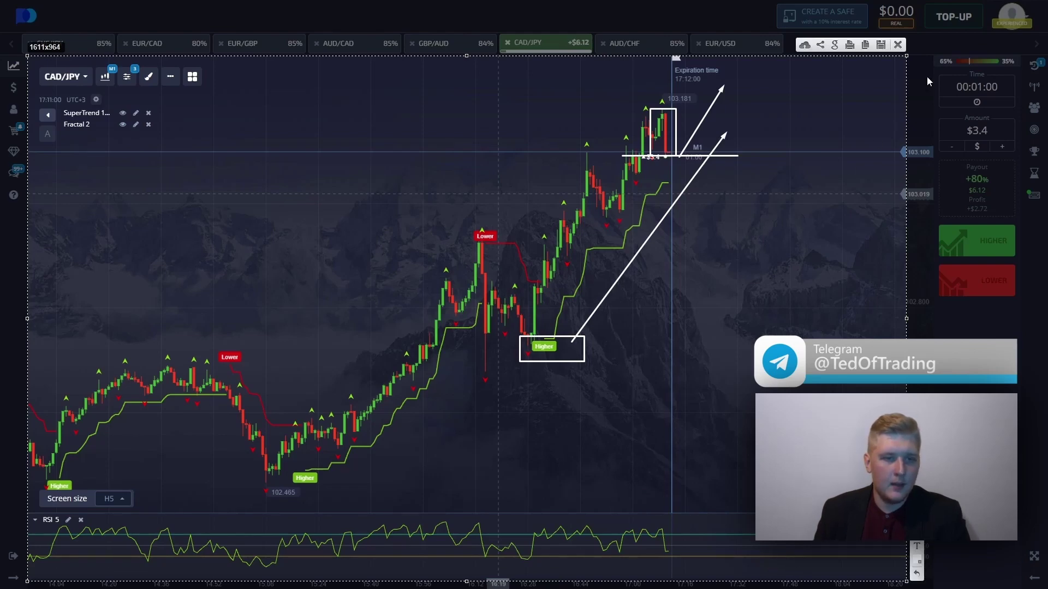
left_click(898, 45)
Follow the open CAD/JPY trade in the trades list, set the trade amount to $6.12 and hide the list
left_click(1034, 70)
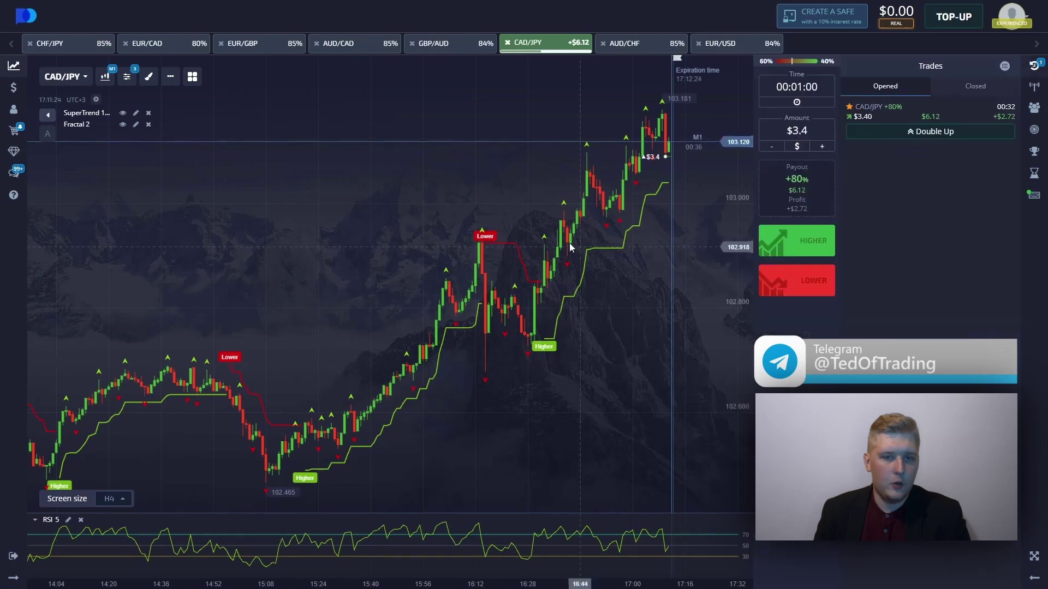
scroll(496, 192, "up", 2)
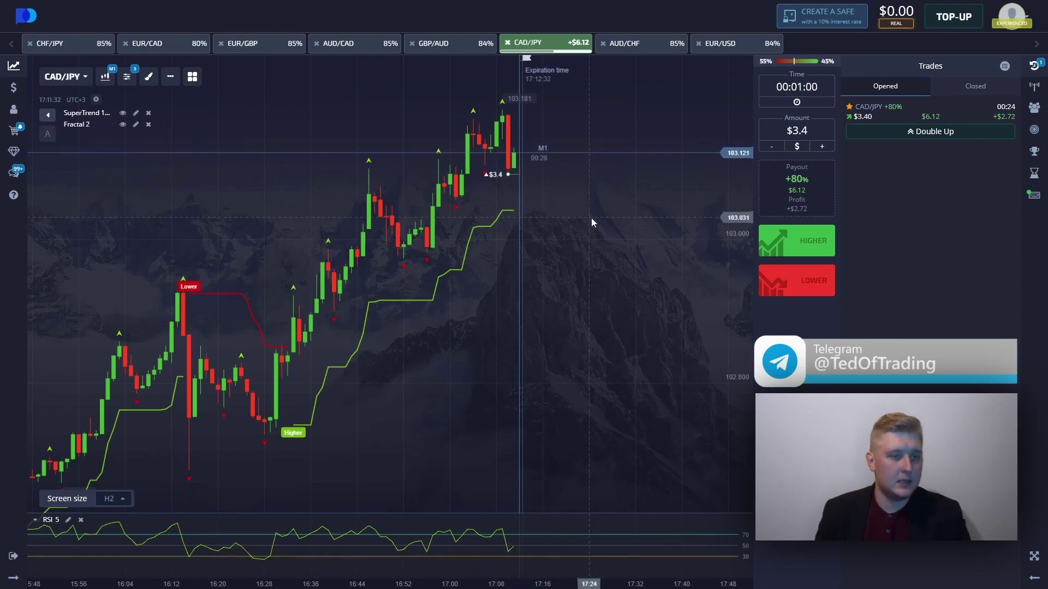
scroll(594, 220, "down", 2)
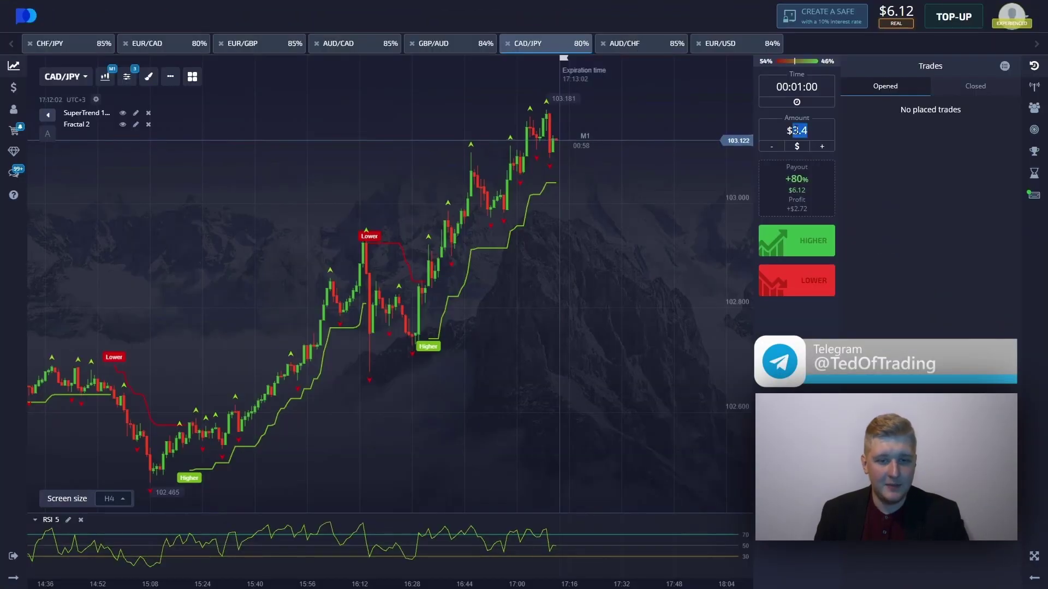
type("6.12")
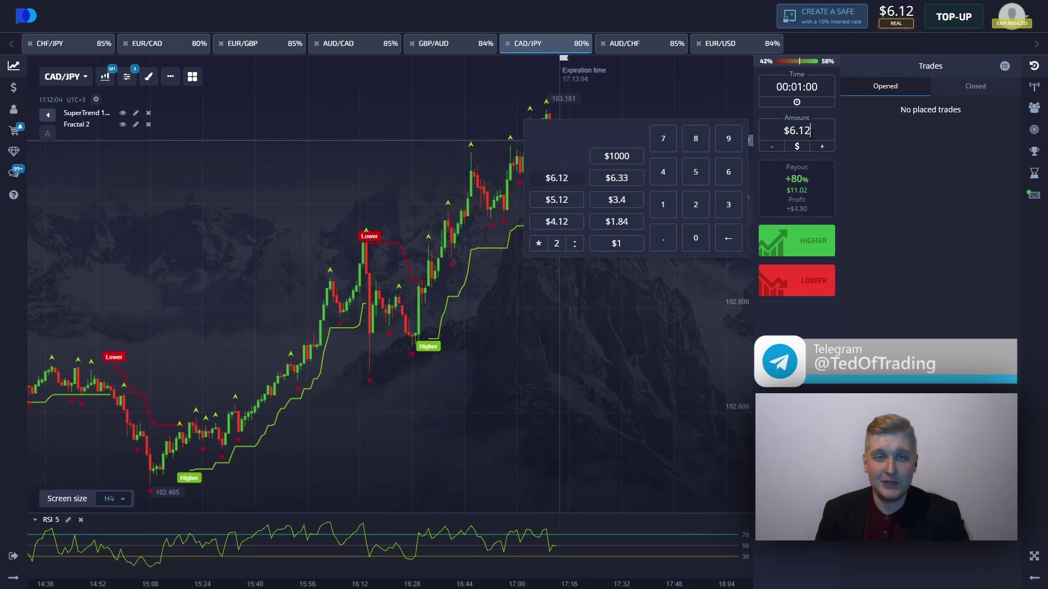
left_click(1029, 76)
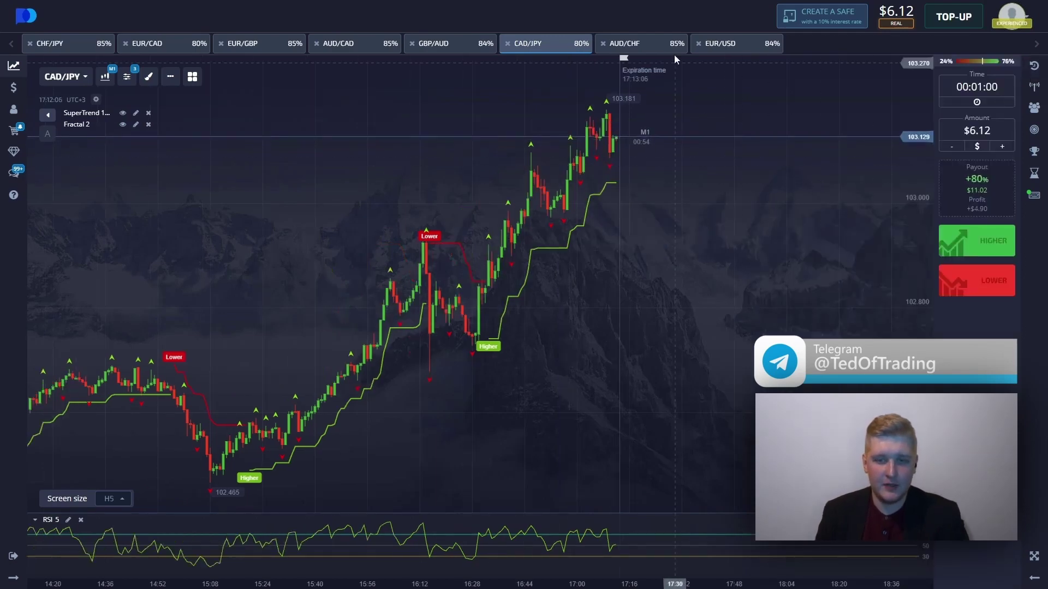
Compare the AUD/CHF, EUR/USD, AUD/CAD and EUR/GBP charts for a trade entry, examining recent EUR/GBP price history closely
left_click(635, 49)
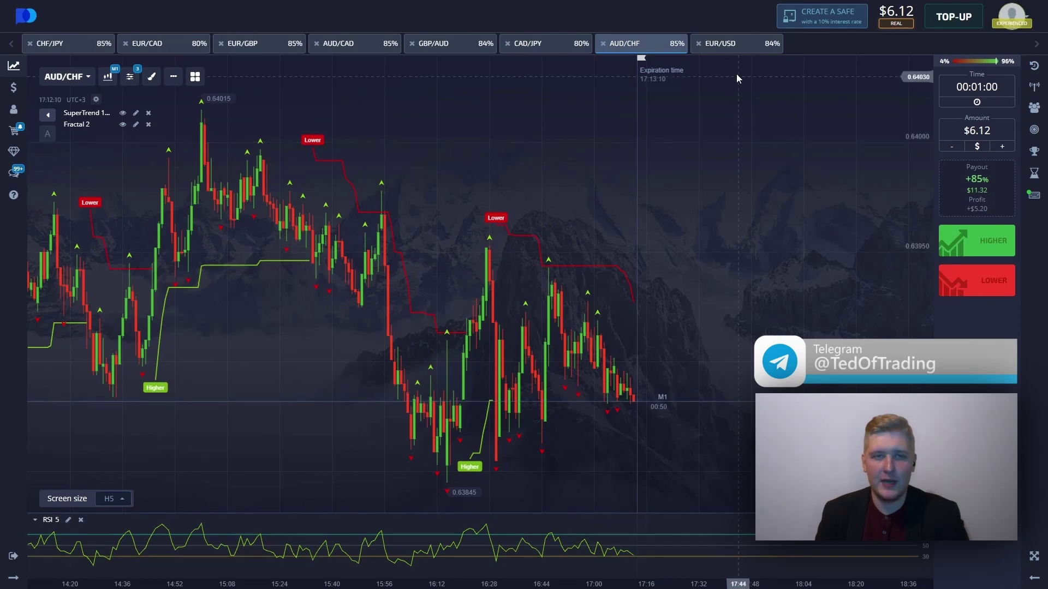
left_click(733, 51)
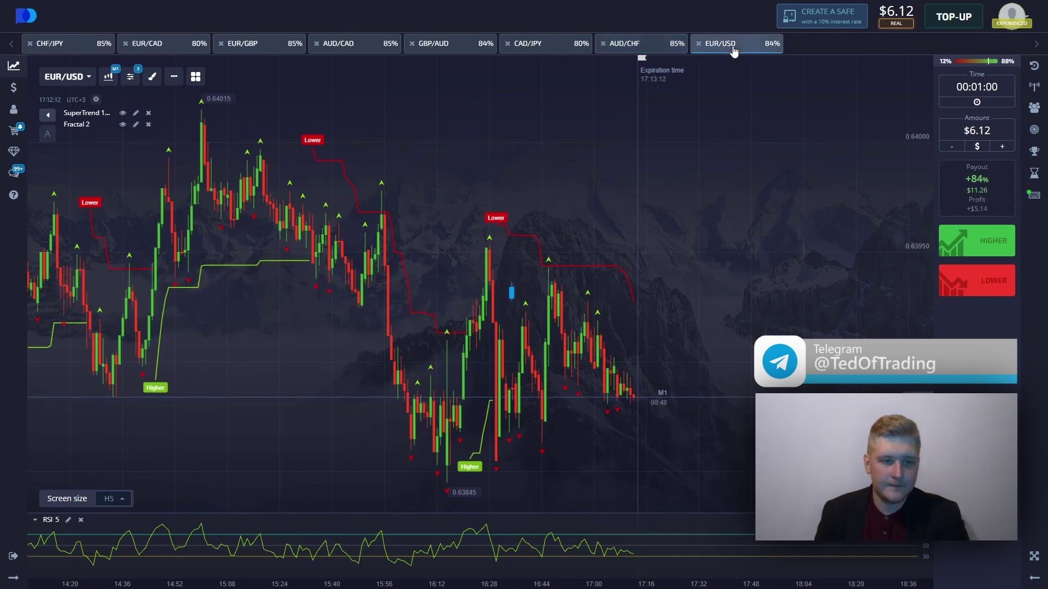
left_click(351, 49)
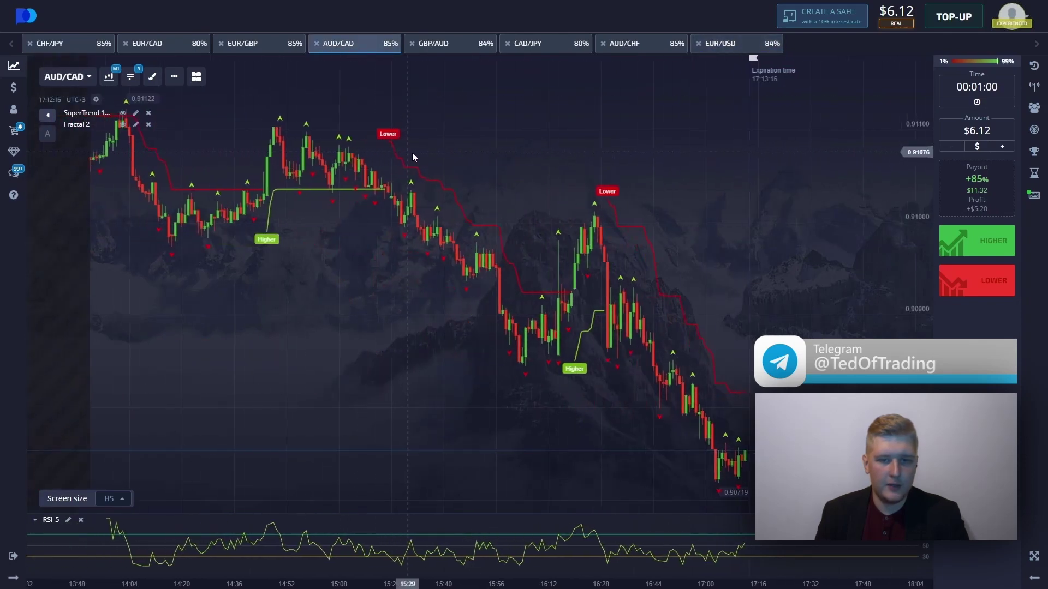
left_click(256, 48)
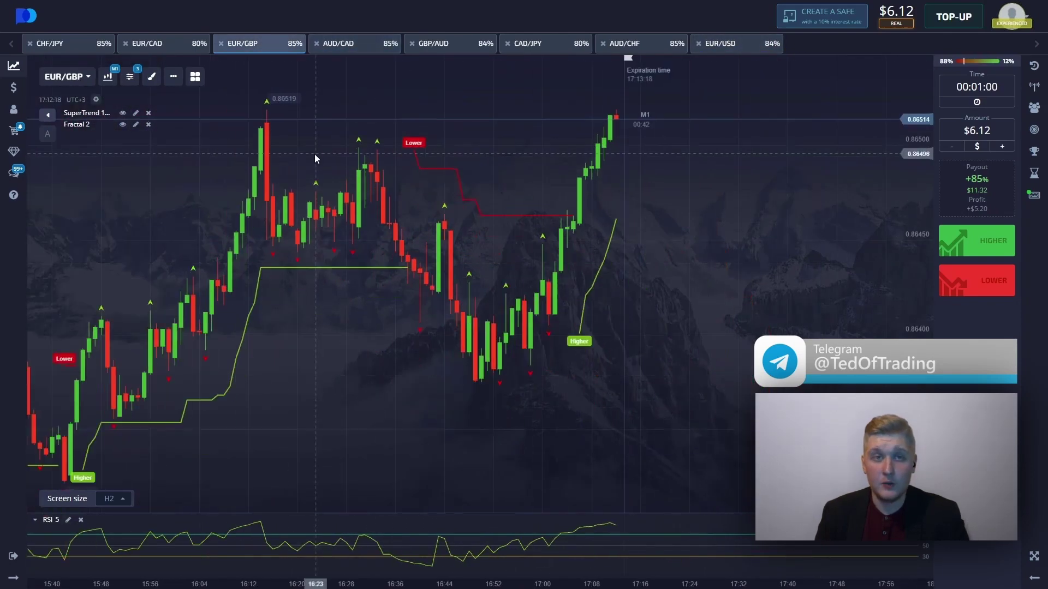
left_click_drag(584, 160, 636, 129)
scroll(545, 130, "down", 3)
scroll(541, 120, "up", 5)
left_click_drag(438, 133, 274, 149)
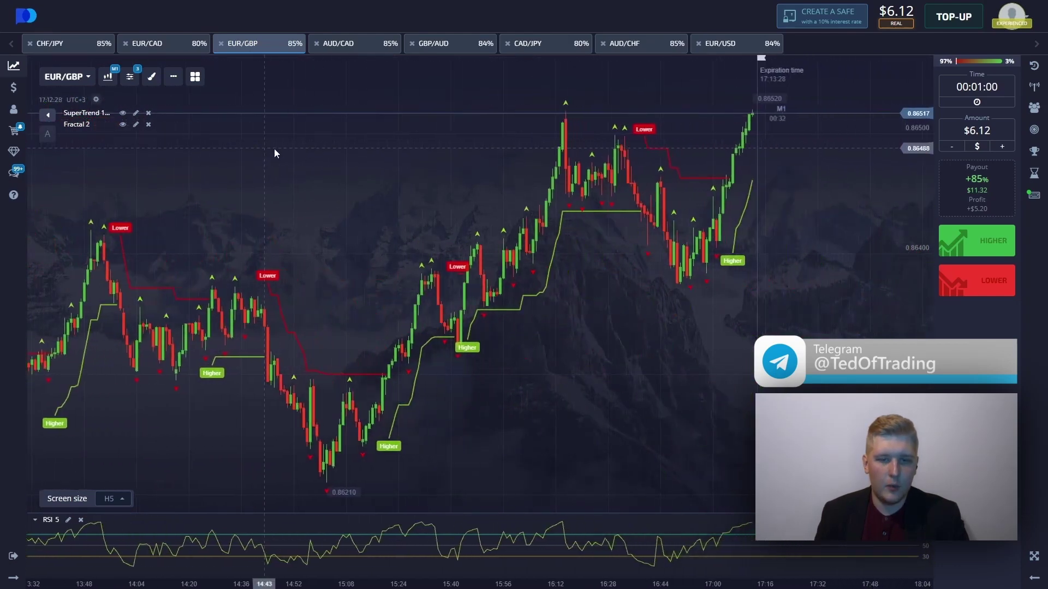
Examine the AUD/CAD downtrend and place a $6.12 Higher trade on it with a one-minute expiration
left_click(352, 45)
scroll(391, 163, "up", 4)
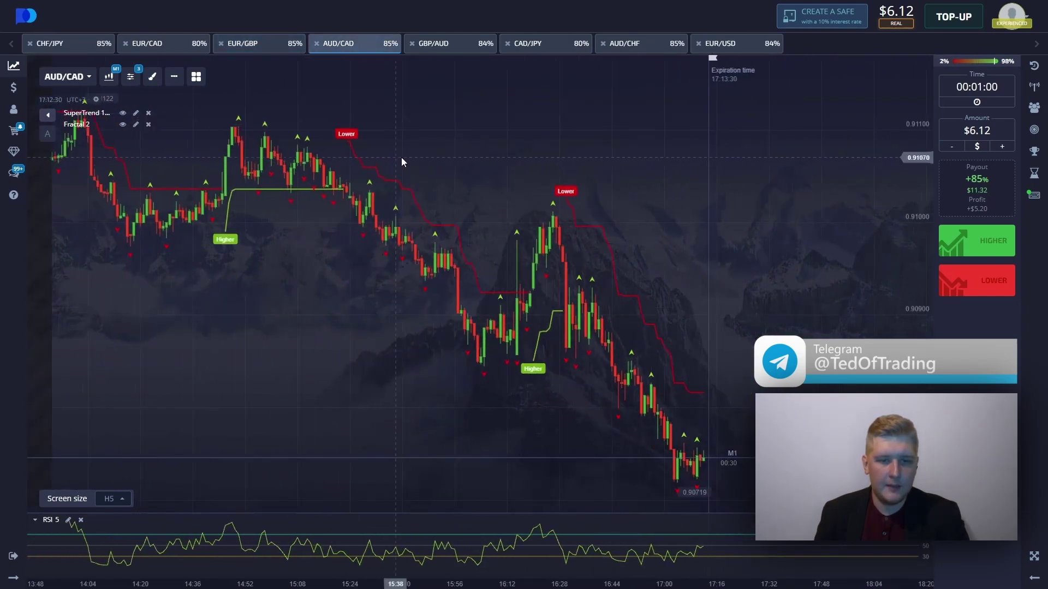
left_click_drag(382, 155, 441, 207)
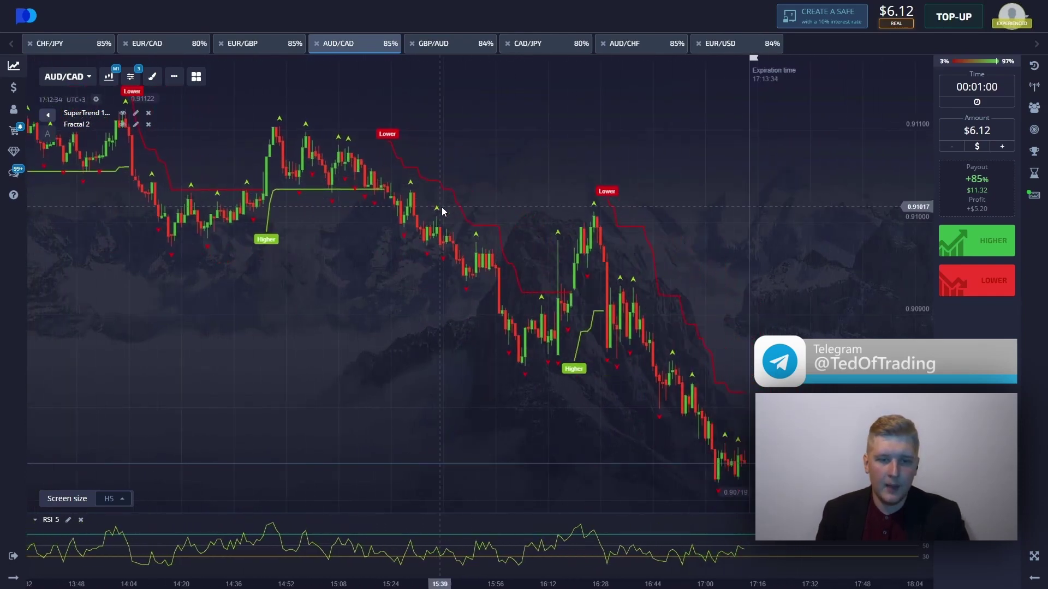
key("shift+w")
left_click_drag(660, 188, 692, 181)
Capture the AUD/CAD chart, mark the latest RSI values with a circle and rising arrow, and box the support zone under the lows
key("Print")
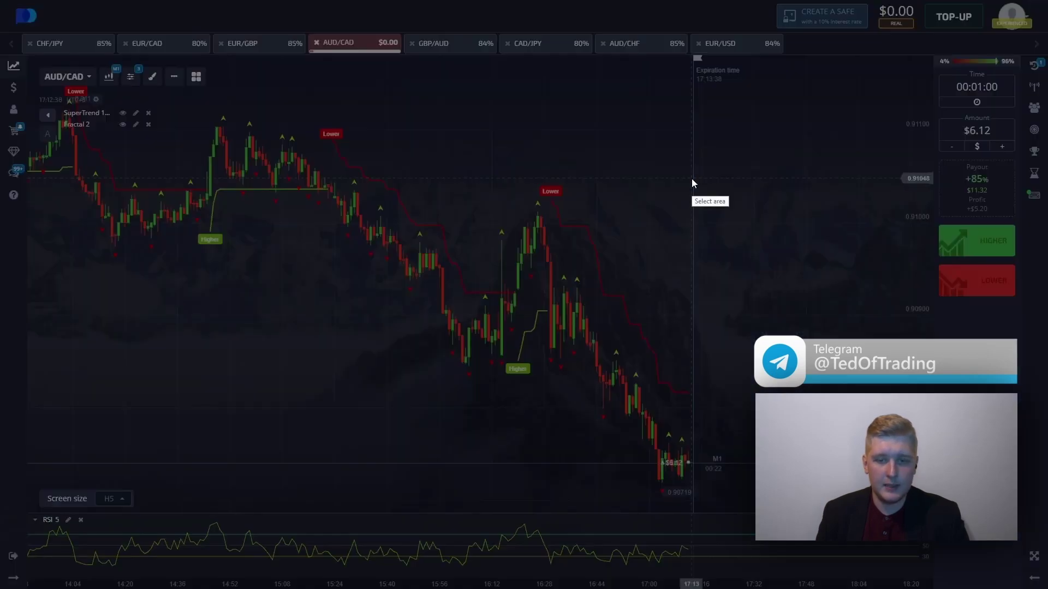
left_click_drag(25, 62, 928, 575)
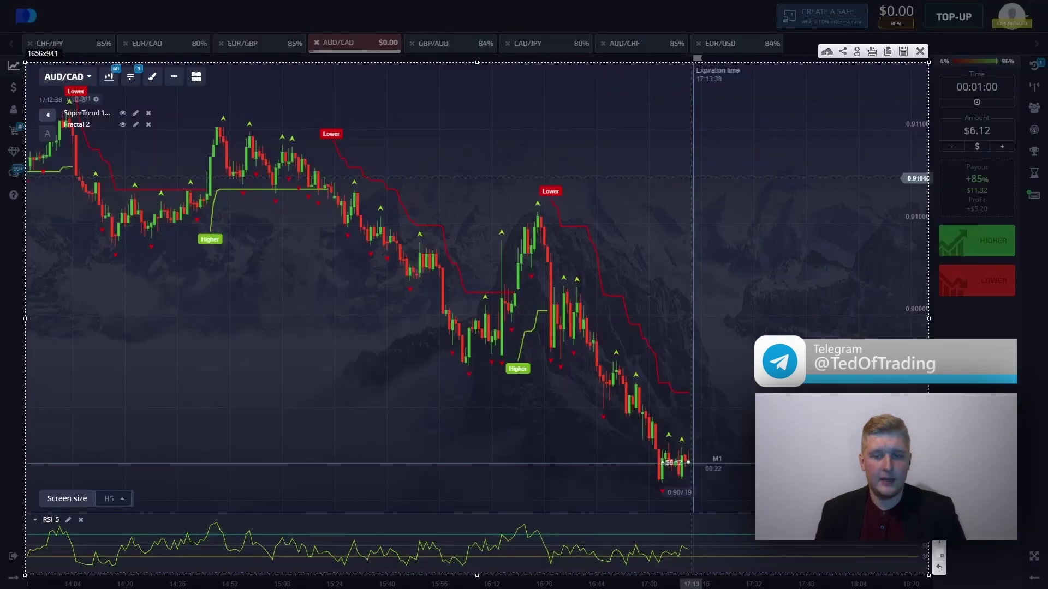
mouse_move(660, 560)
left_mouse_down()
mouse_move(683, 567)
mouse_move(657, 556)
mouse_move(702, 526)
left_mouse_up()
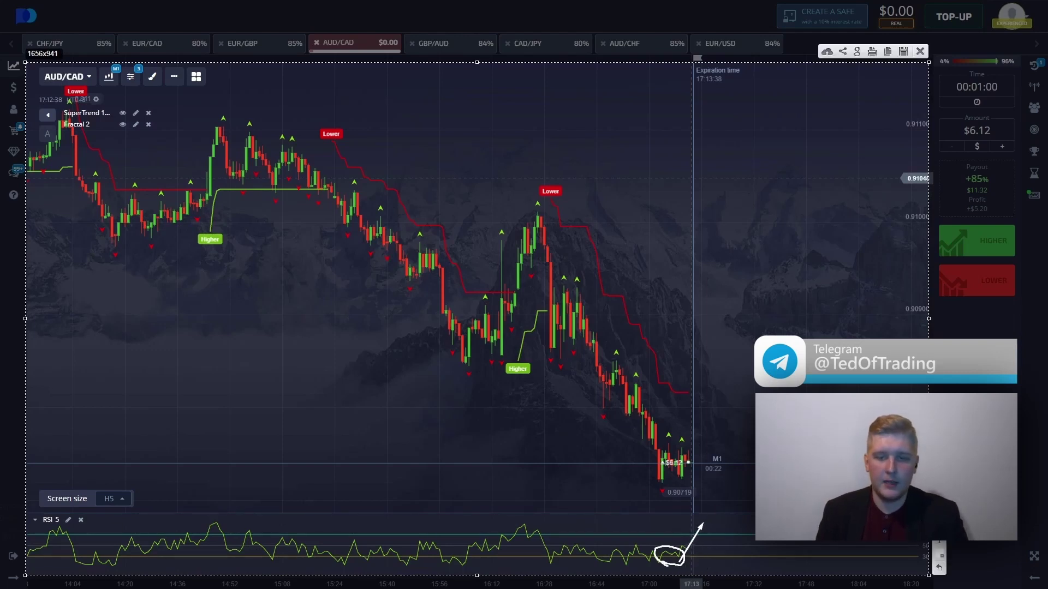
mouse_move(709, 480)
left_mouse_down()
mouse_move(709, 497)
mouse_move(528, 498)
left_mouse_up()
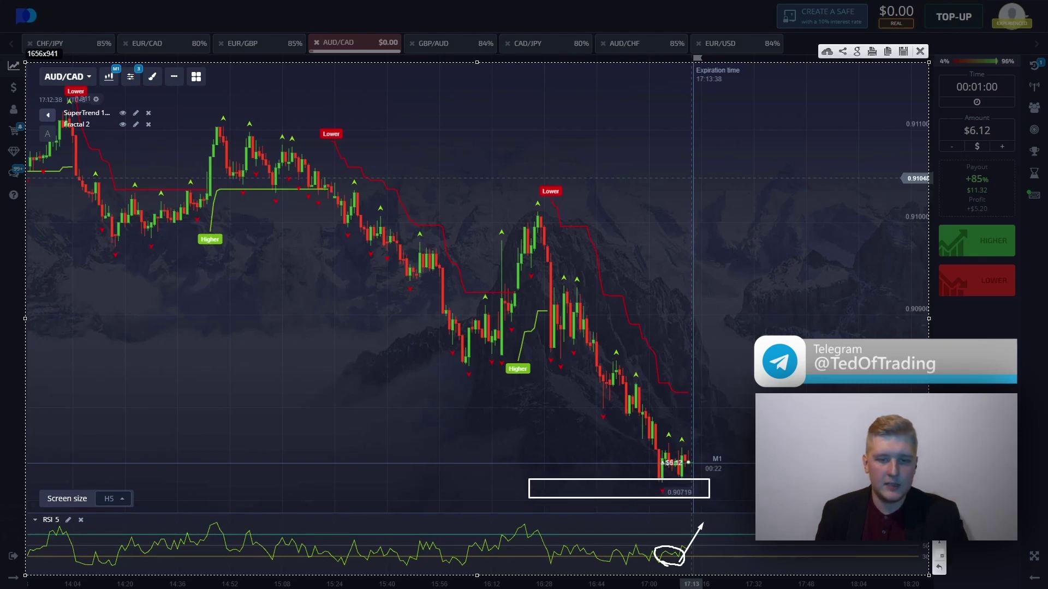
Circle the AUD/CAD lows, box the earlier upward correction, add a rising arrow from the current price, and dismiss the capture
mouse_move(651, 491)
left_mouse_down()
mouse_move(681, 501)
mouse_move(652, 478)
left_mouse_up()
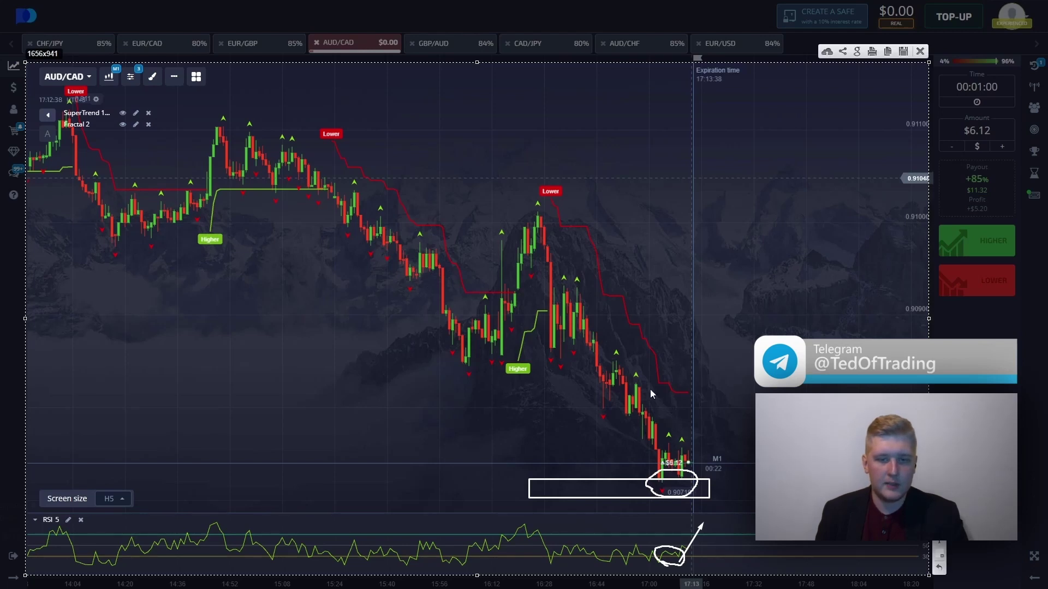
left_click_drag(468, 363, 541, 209)
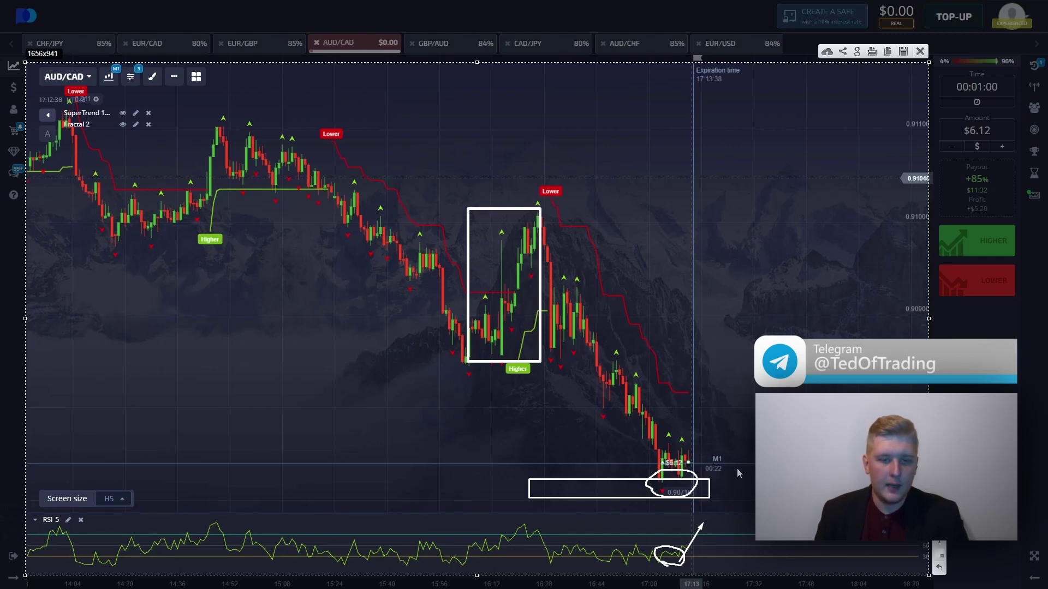
left_click_drag(688, 473, 718, 413)
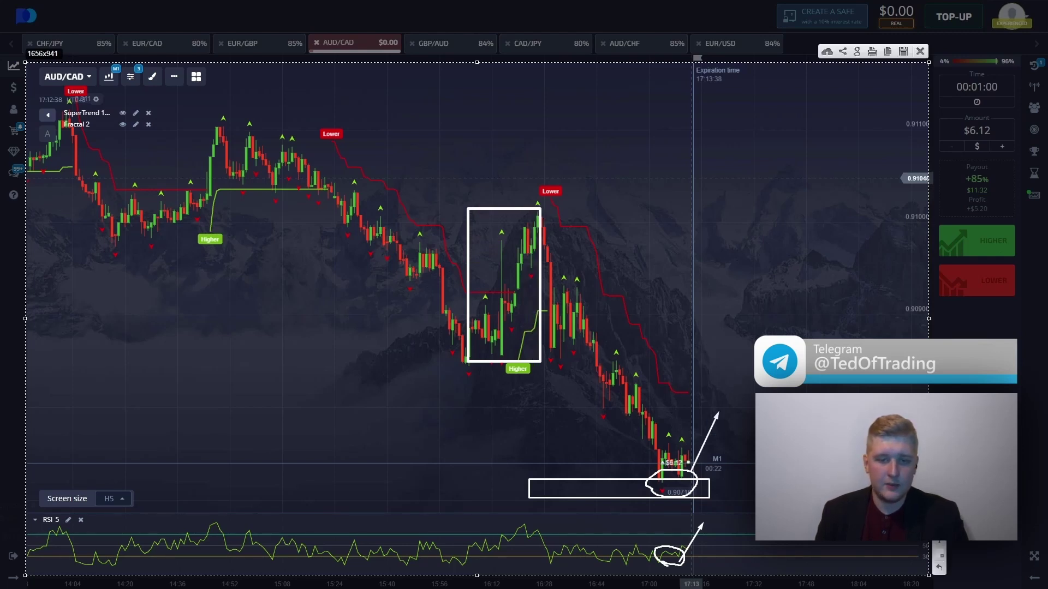
left_click(920, 51)
Follow the open AUD/CAD trade in the trades list, set the trade amount to $11.32 and hide the list
left_click(1034, 65)
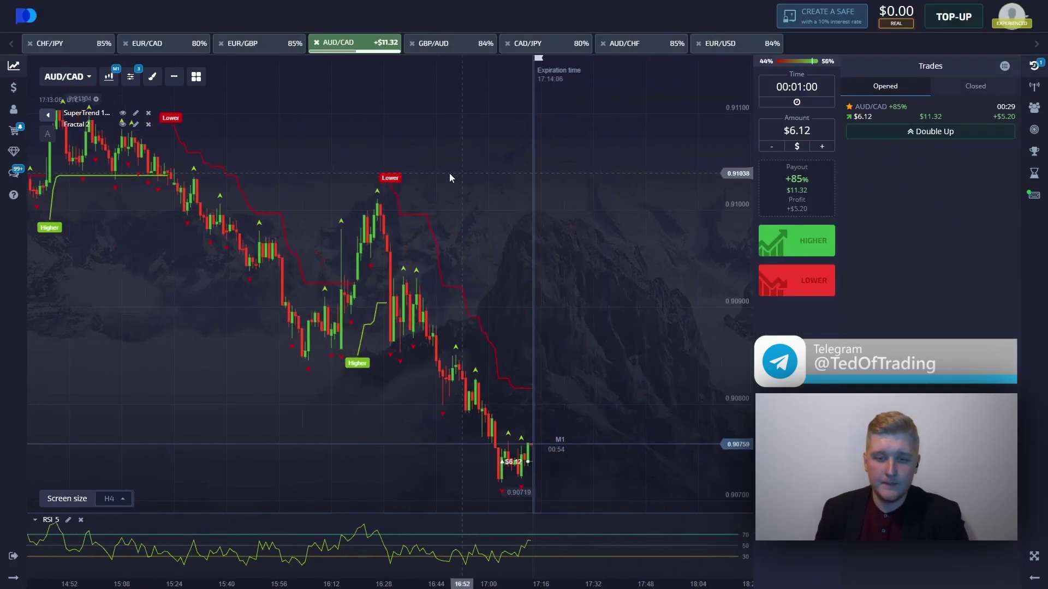
scroll(463, 282, "up", 2)
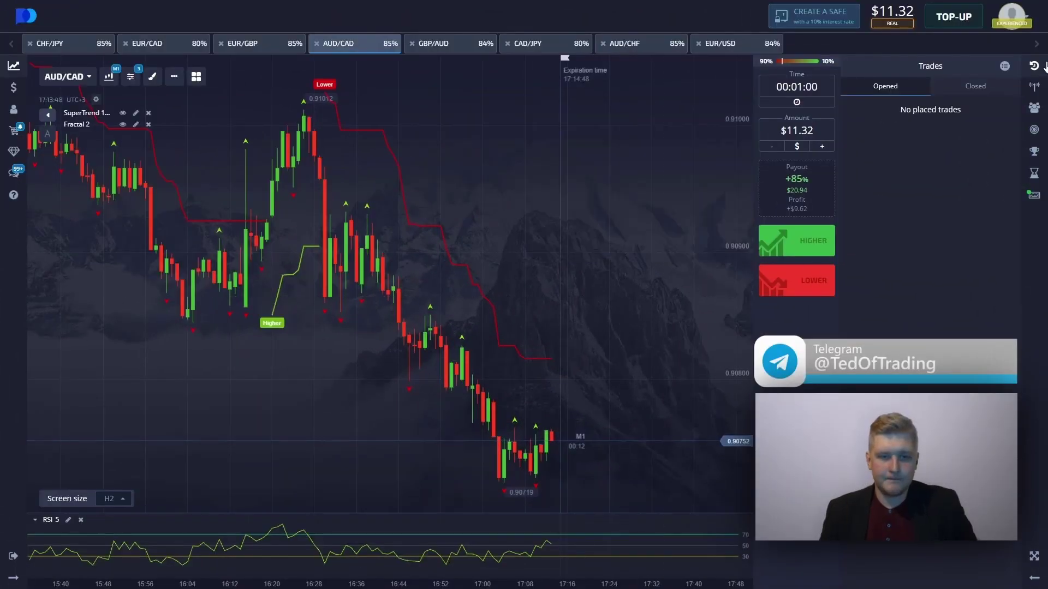
left_click(1033, 66)
Review the other currency pairs' charts for an entry and place an $11.32 Higher trade on EUR/CAD with a one-minute expiration
left_click(436, 46)
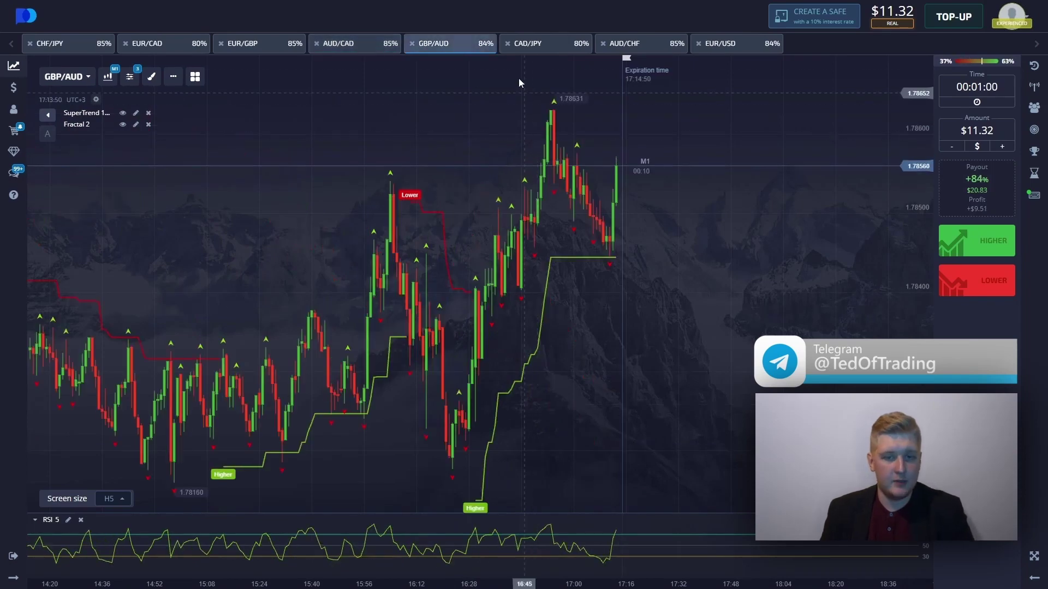
left_click(542, 44)
left_click(636, 45)
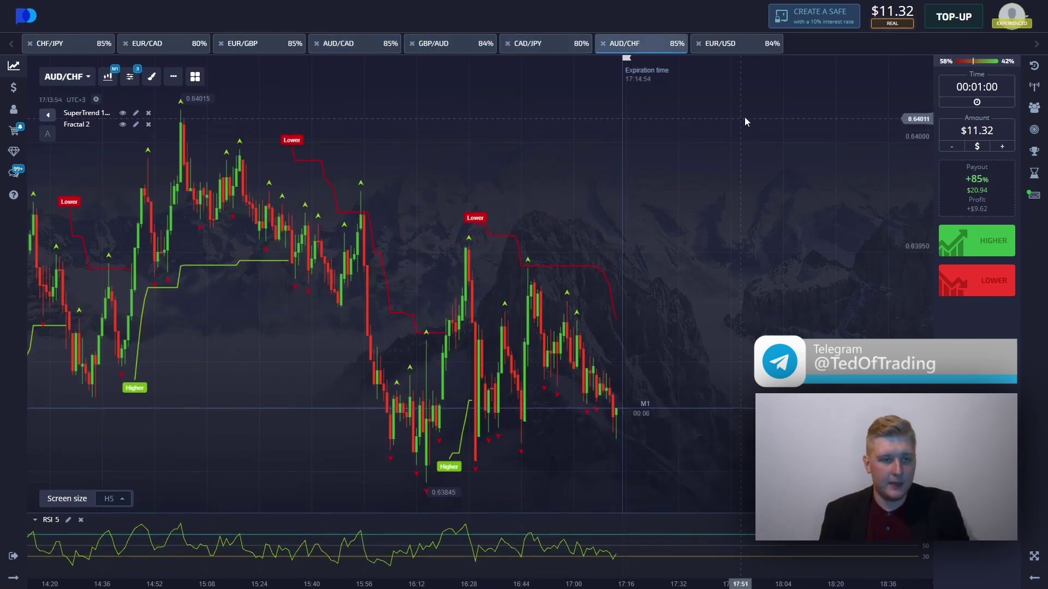
left_click(734, 50)
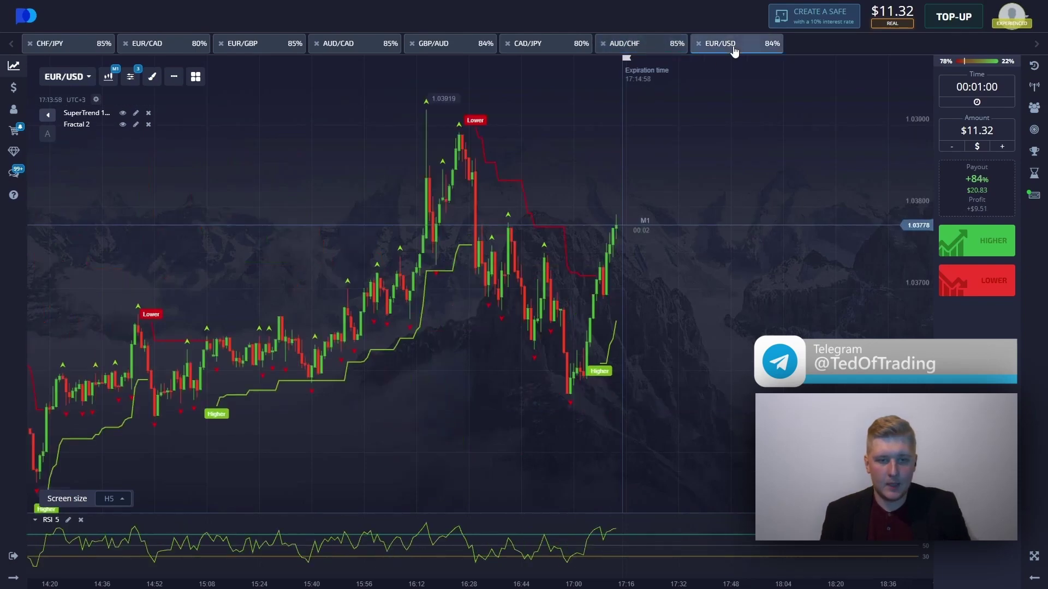
left_click(252, 43)
left_click_drag(390, 213, 380, 186)
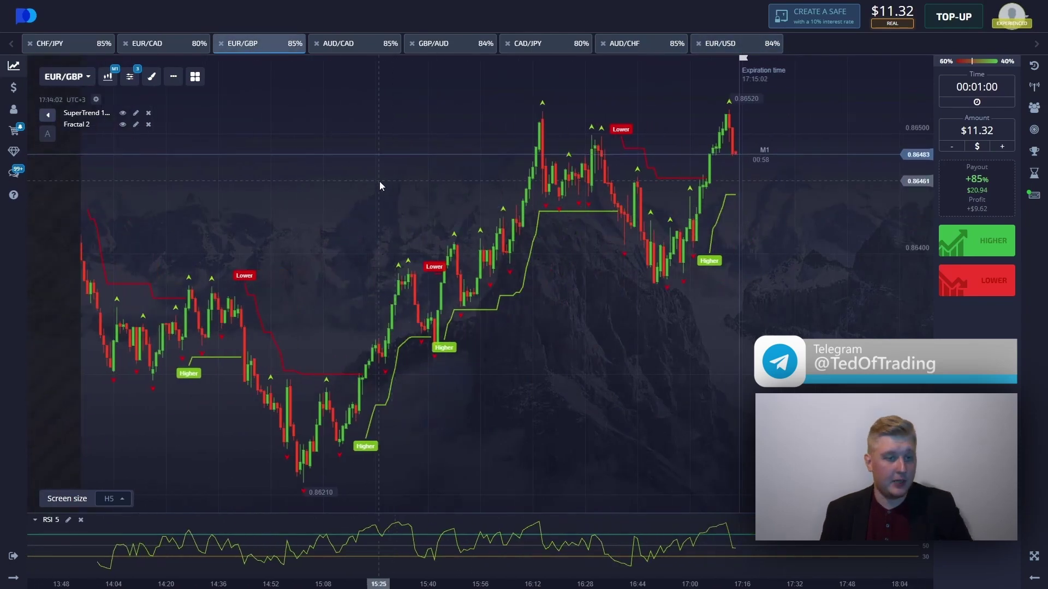
left_click(156, 47)
left_click_drag(301, 244, 393, 234)
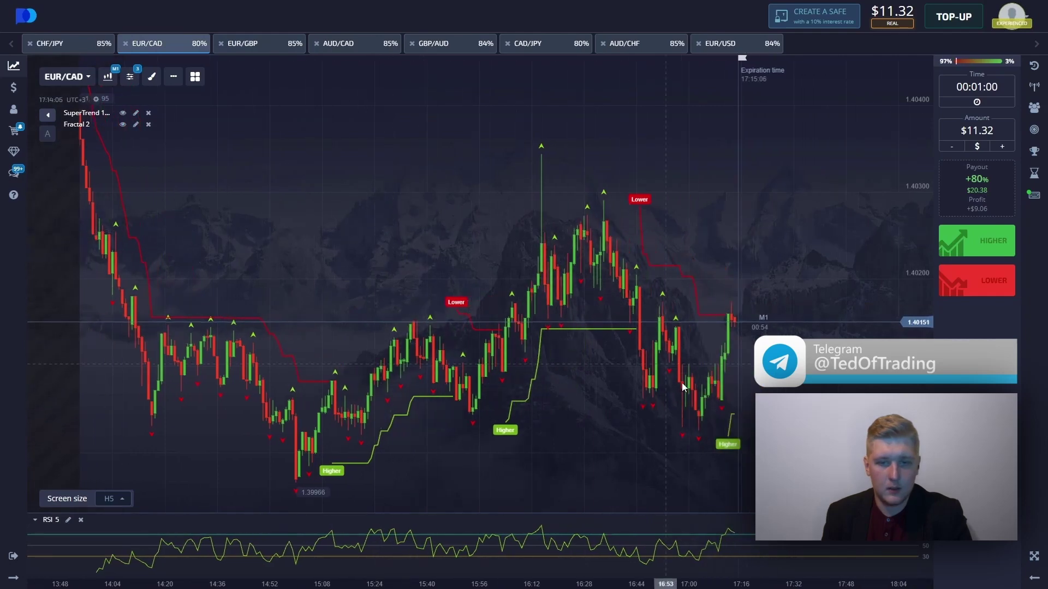
left_click(976, 240)
left_click_drag(590, 195, 520, 187)
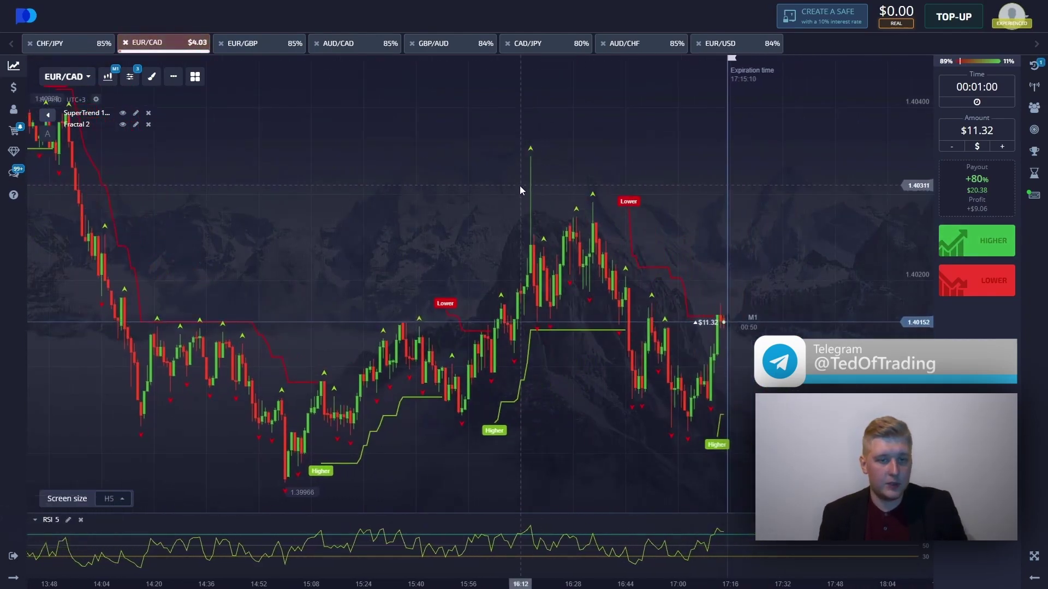
Capture the EUR/CAD chart, mark the latest RSI rise with an arrow, and box the support zone under the recent lows
key("Print")
left_click_drag(25, 53, 928, 583)
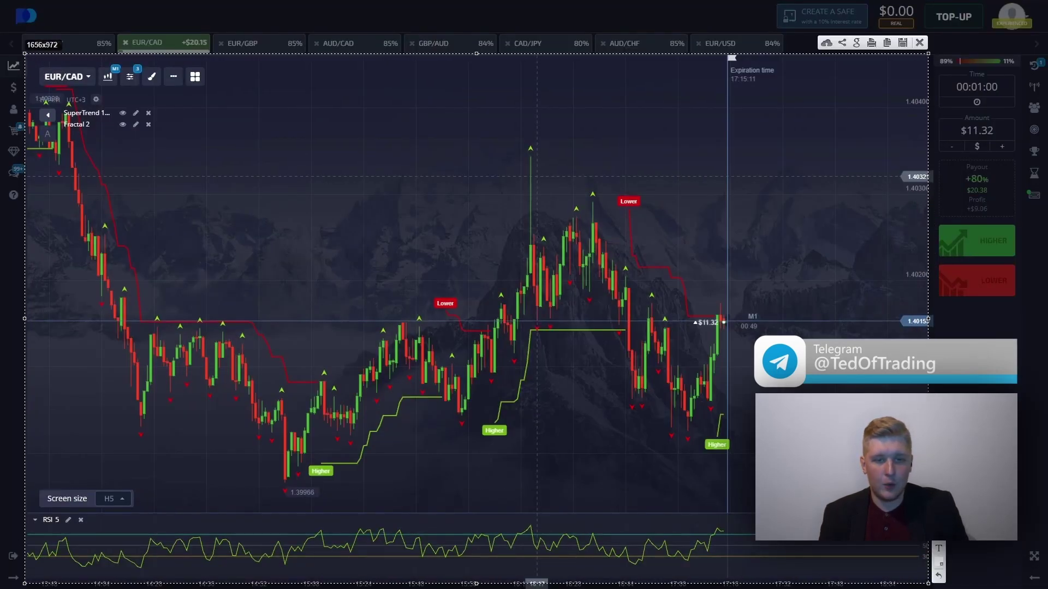
left_click_drag(680, 565, 736, 523)
mouse_move(286, 475)
left_mouse_down()
mouse_move(570, 240)
mouse_move(591, 245)
mouse_move(699, 428)
mouse_move(706, 418)
mouse_move(743, 440)
mouse_move(572, 416)
mouse_move(316, 409)
mouse_move(315, 419)
left_mouse_up()
left_click(938, 577)
left_click(938, 576)
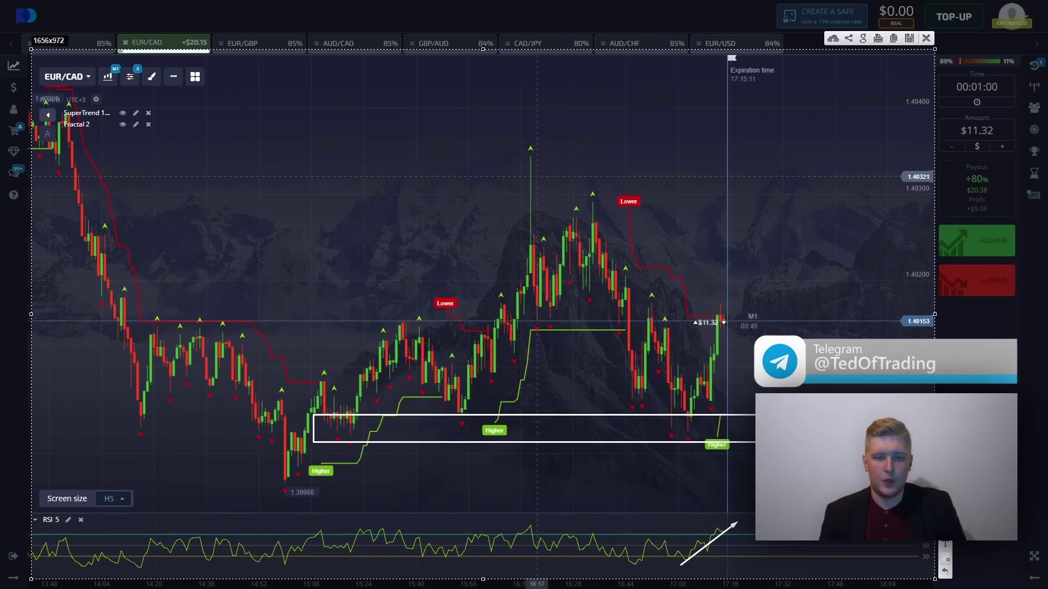
Circle the latest Higher signal on EUR/CAD, draw rising arrows from it and above the current price, and dismiss the capture
left_click_drag(690, 460, 772, 279)
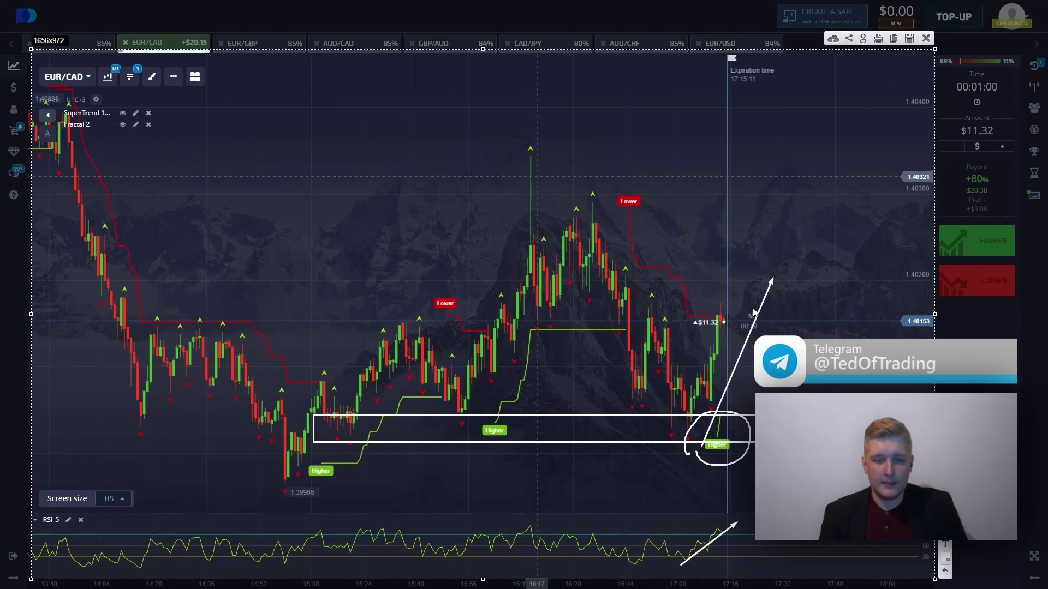
left_click_drag(753, 313, 751, 304)
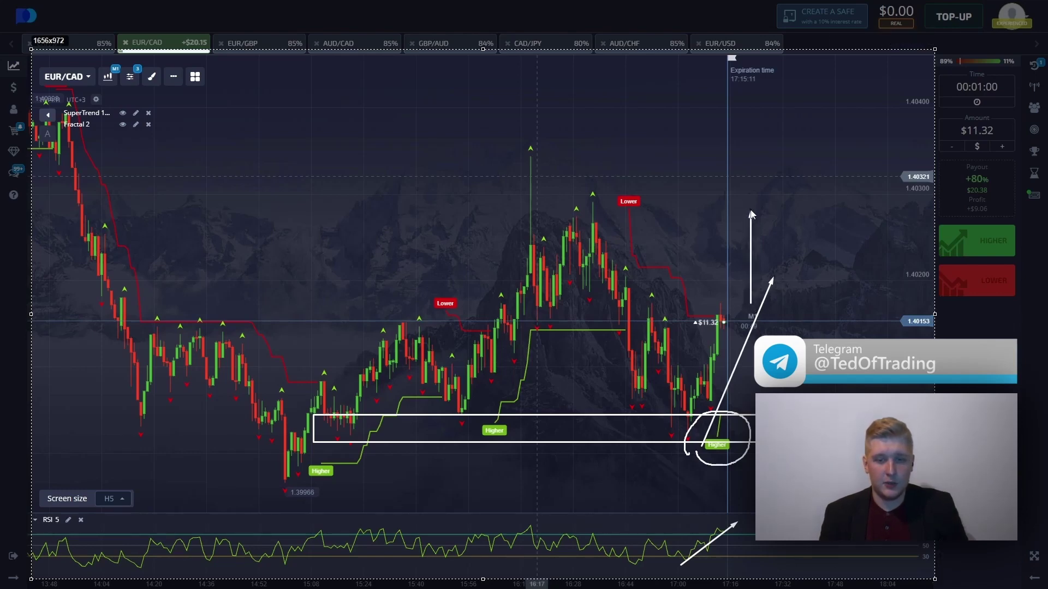
left_click_drag(751, 214, 751, 214)
left_click(926, 39)
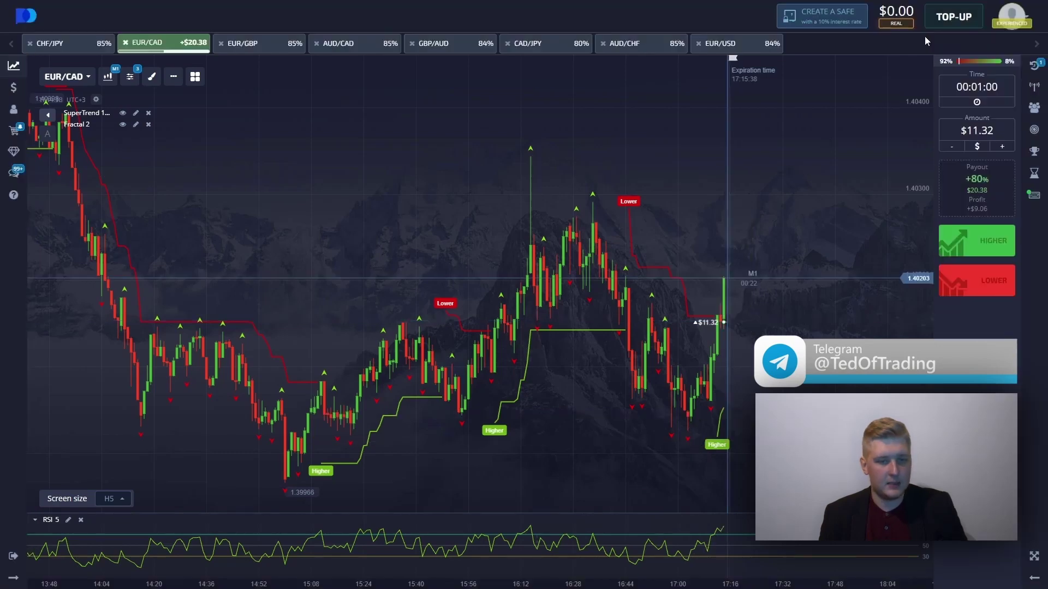
Follow the open EUR/CAD trade in the trades list and set the trade amount to $20.38
left_click(1034, 66)
scroll(394, 185, "up", 2)
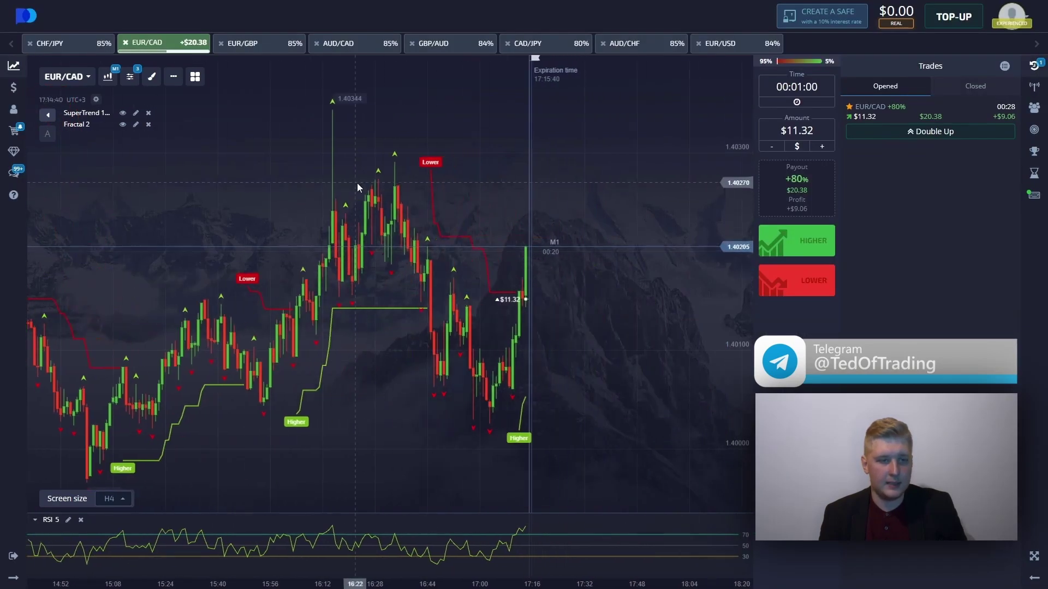
left_click_drag(361, 255, 435, 244)
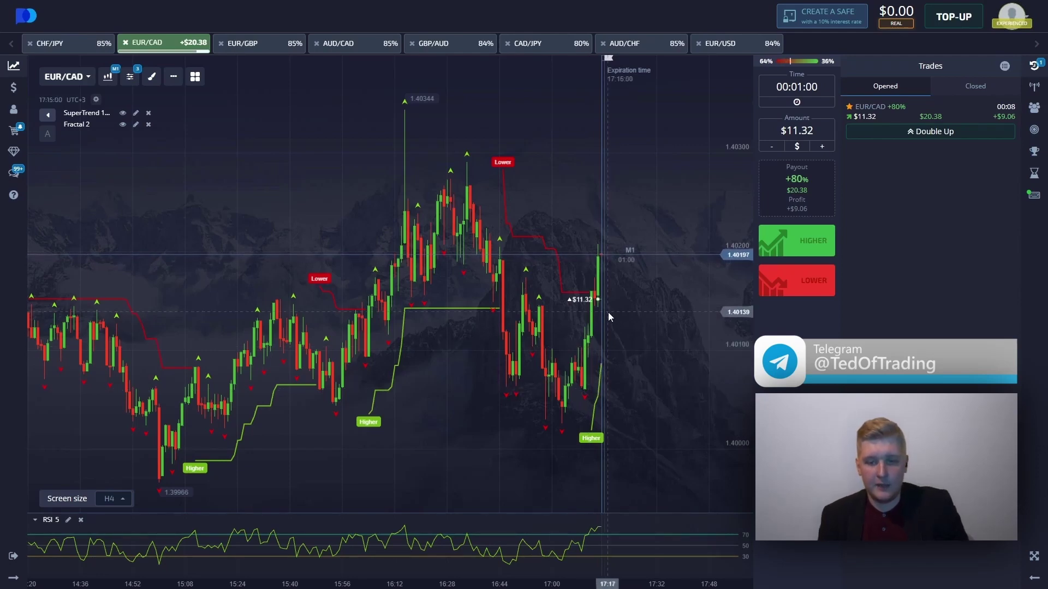
scroll(442, 322, "down", 2)
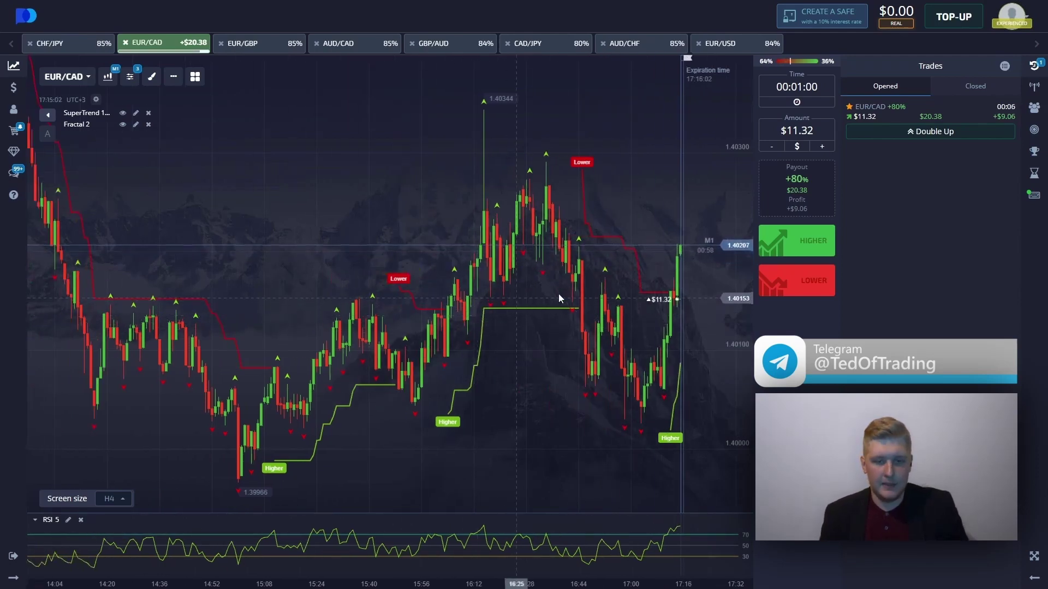
scroll(529, 297, "up", 2)
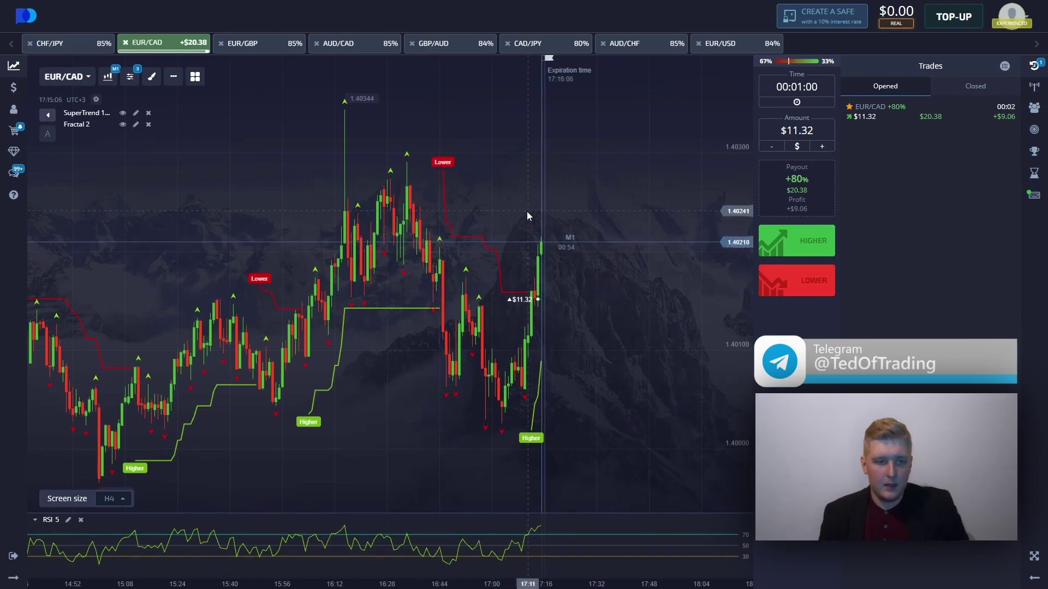
left_click_drag(814, 130, 792, 130)
type("20.38")
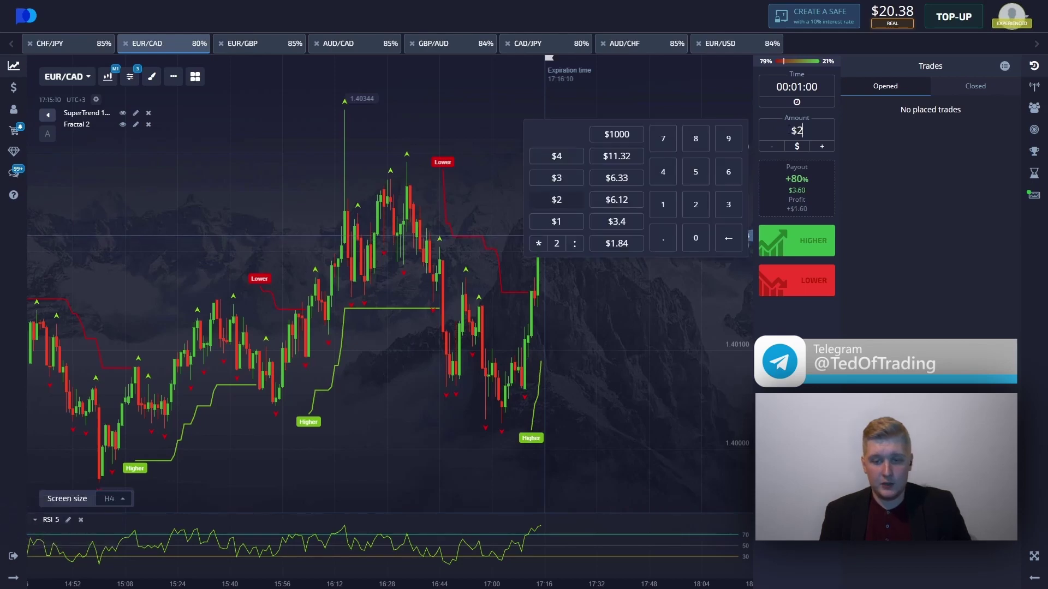
left_click(685, 295)
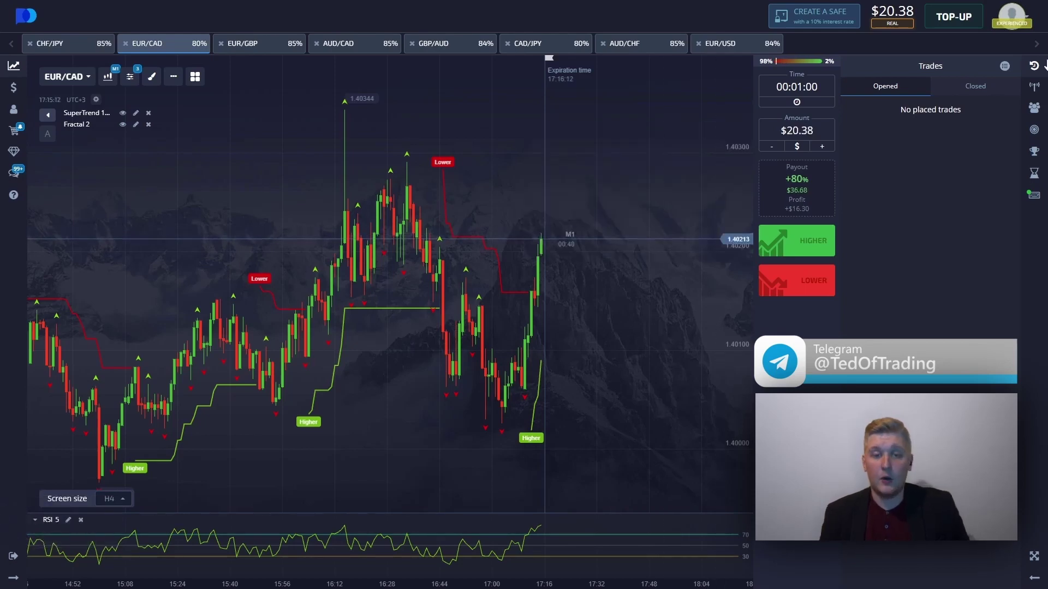
Review the AUD/CHF, EUR/USD, GBP/AUD and CAD/JPY charts for an entry and place a $20.38 one-minute Higher trade on CAD/JPY
left_click(633, 44)
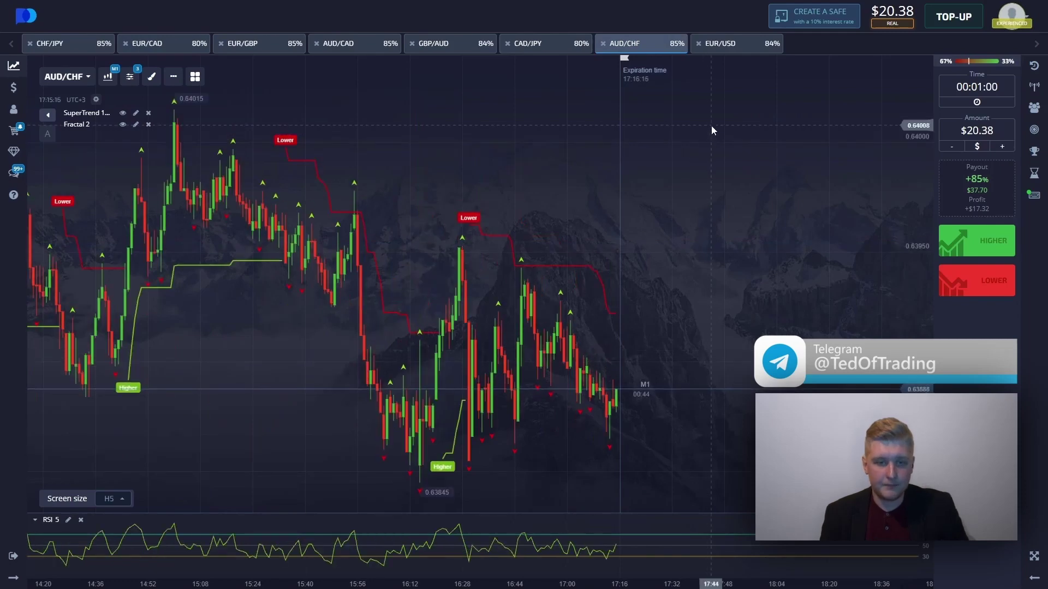
left_click(733, 50)
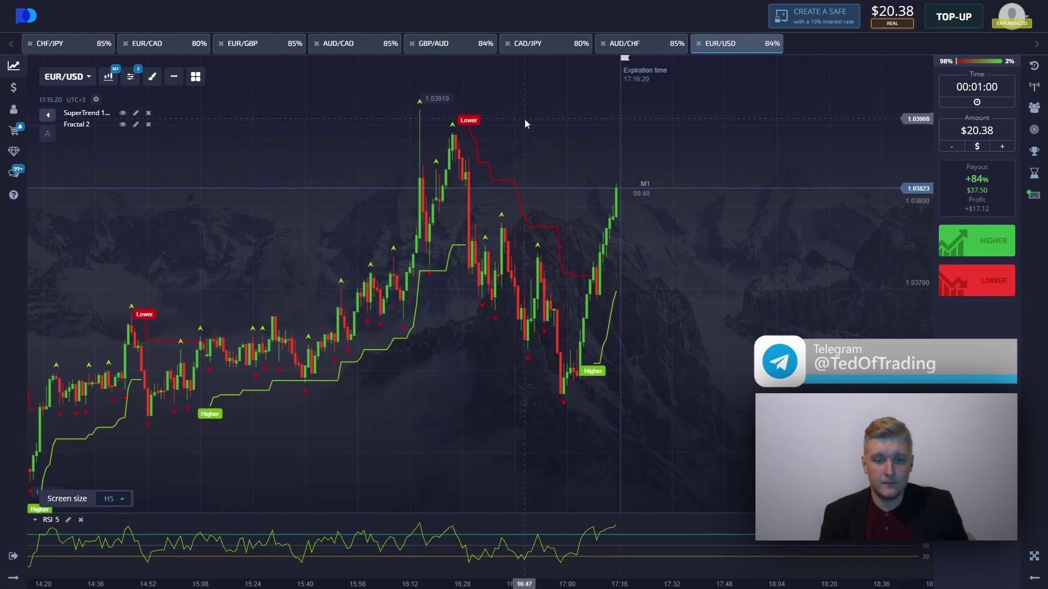
left_click(446, 45)
scroll(461, 195, "down", 2)
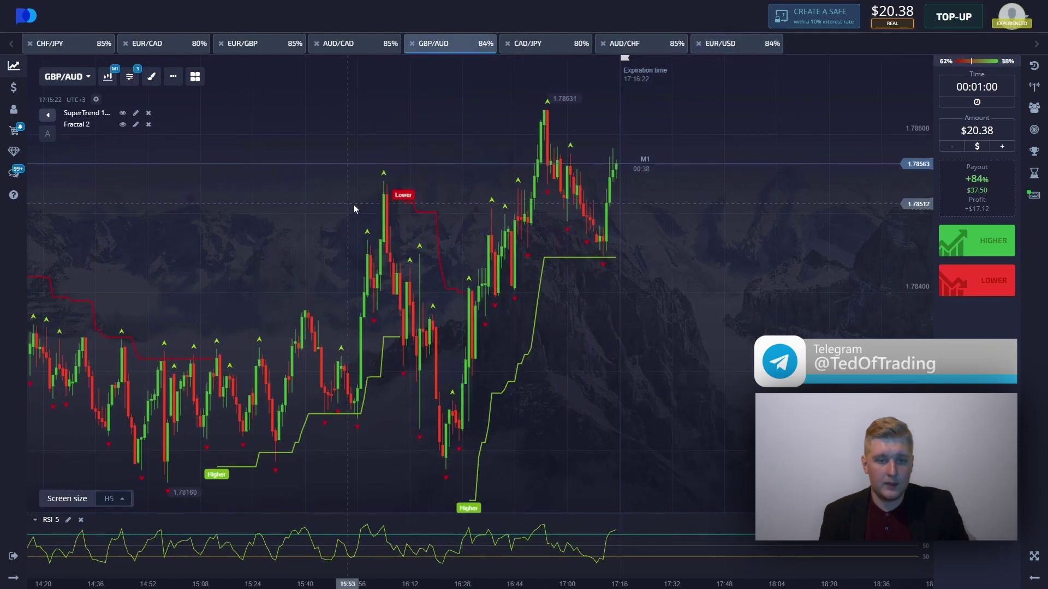
left_click(539, 48)
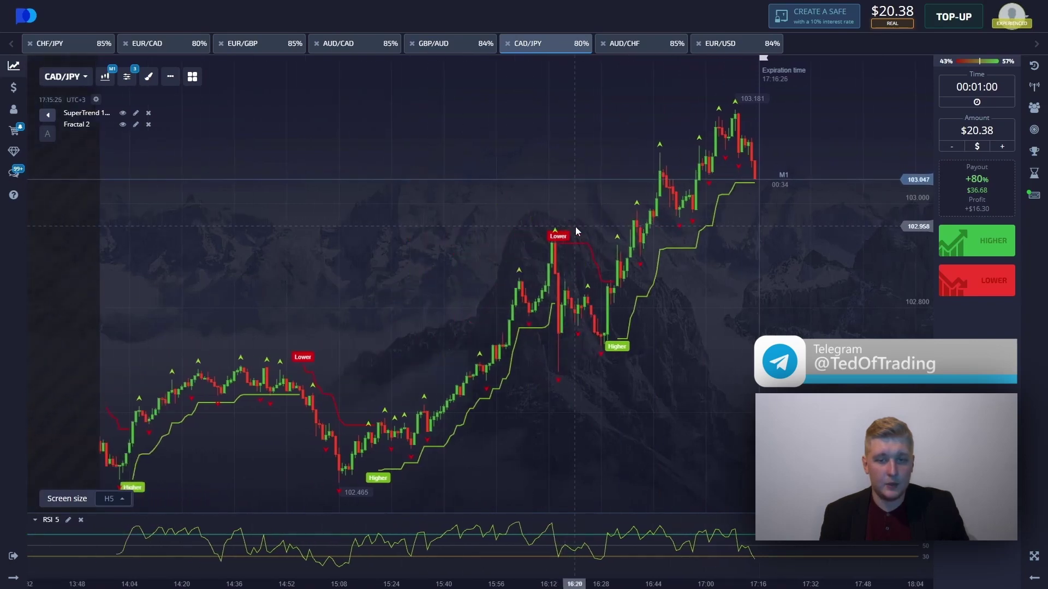
left_click(962, 246)
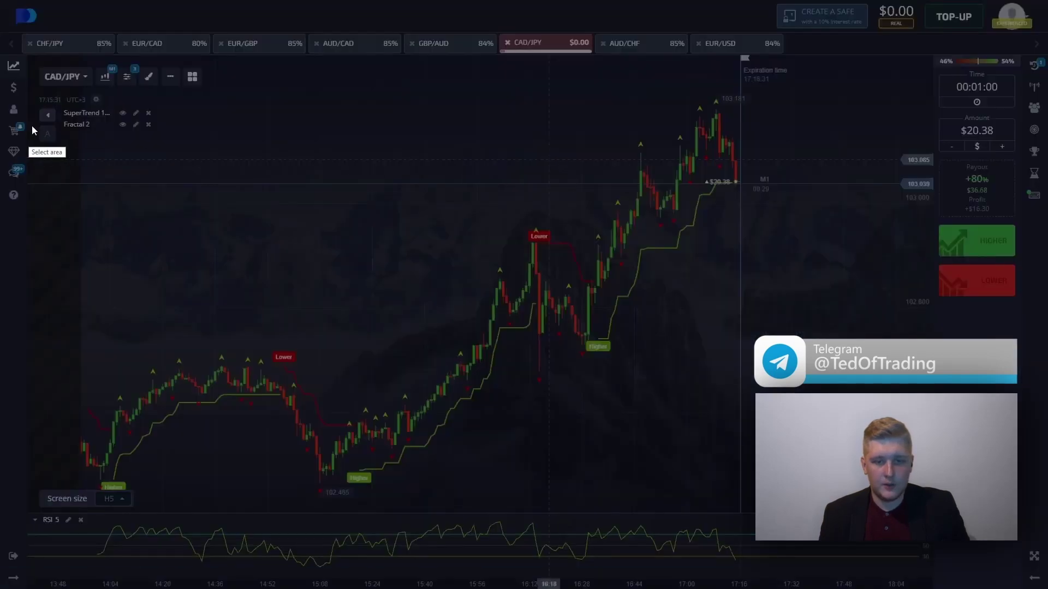
Annotate a CAD/JPY chart capture with the RSI low, latest pullback, entry point, support box and rising trend arrow, and dismiss it
left_click_drag(32, 54, 911, 583)
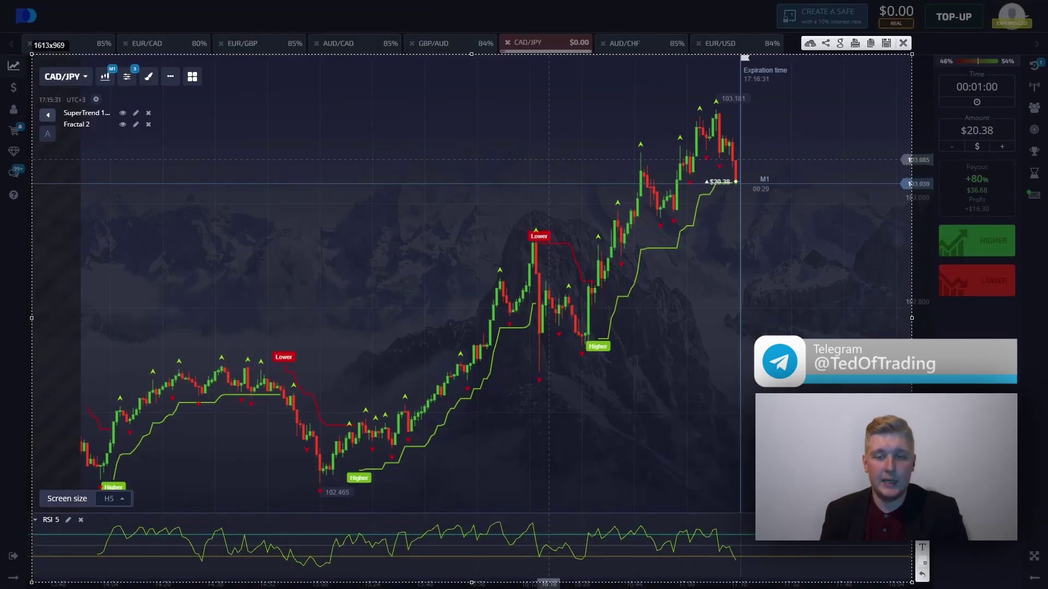
mouse_move(724, 566)
left_mouse_down()
mouse_move(753, 556)
mouse_move(727, 568)
mouse_move(756, 543)
left_mouse_up()
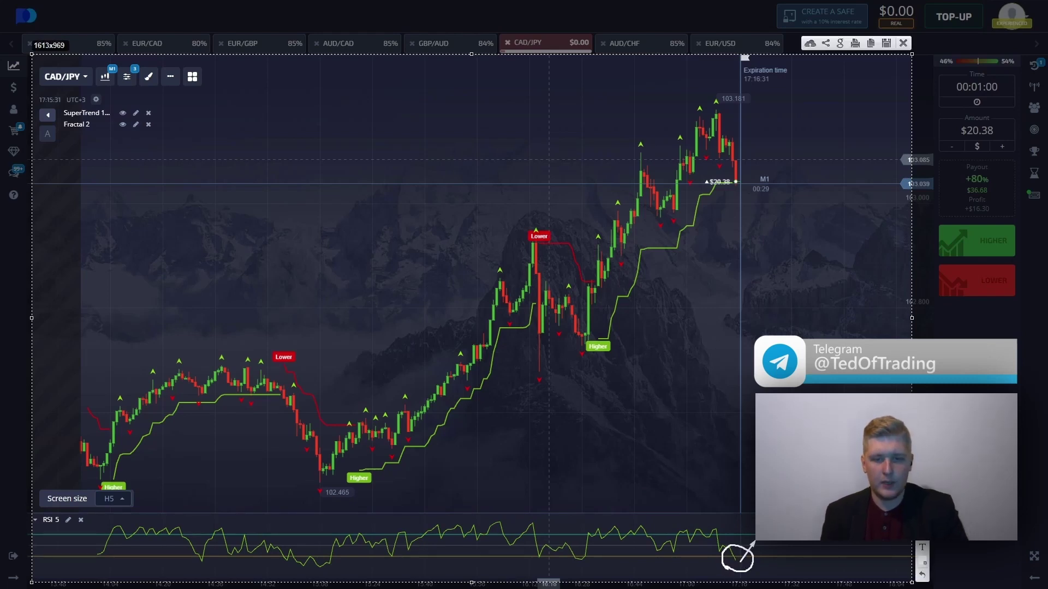
mouse_move(713, 109)
left_mouse_down()
mouse_move(745, 185)
mouse_move(735, 195)
mouse_move(735, 181)
left_mouse_up()
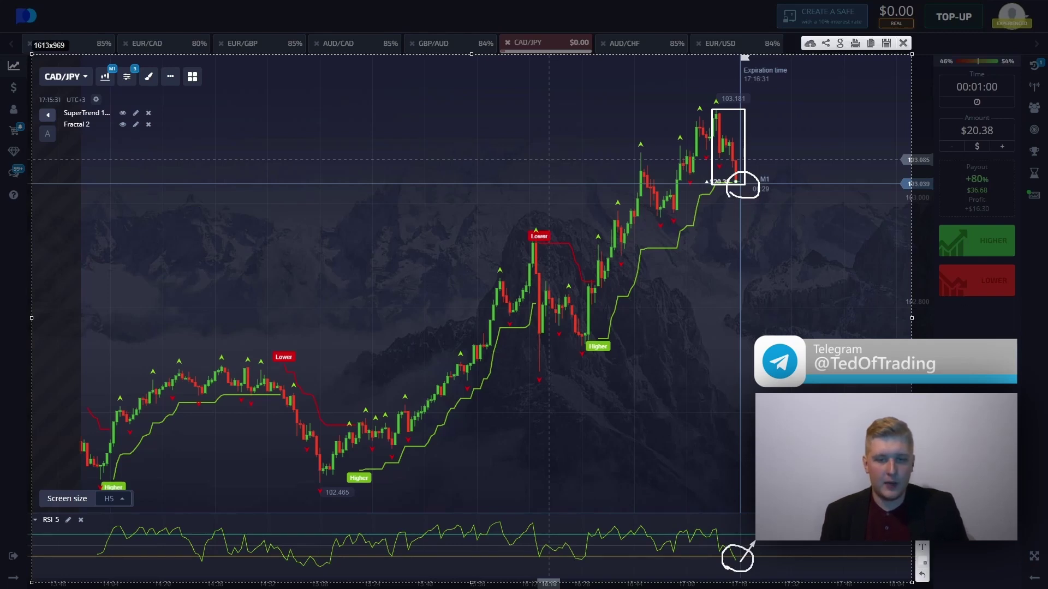
mouse_move(657, 369)
left_mouse_down()
mouse_move(550, 344)
mouse_move(798, 119)
left_mouse_up()
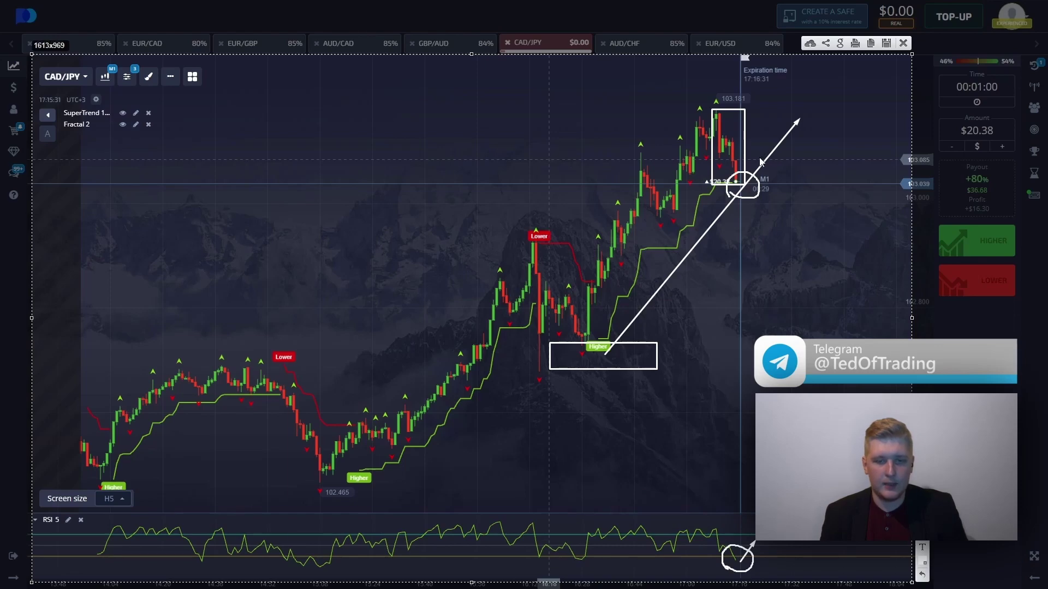
left_click(904, 45)
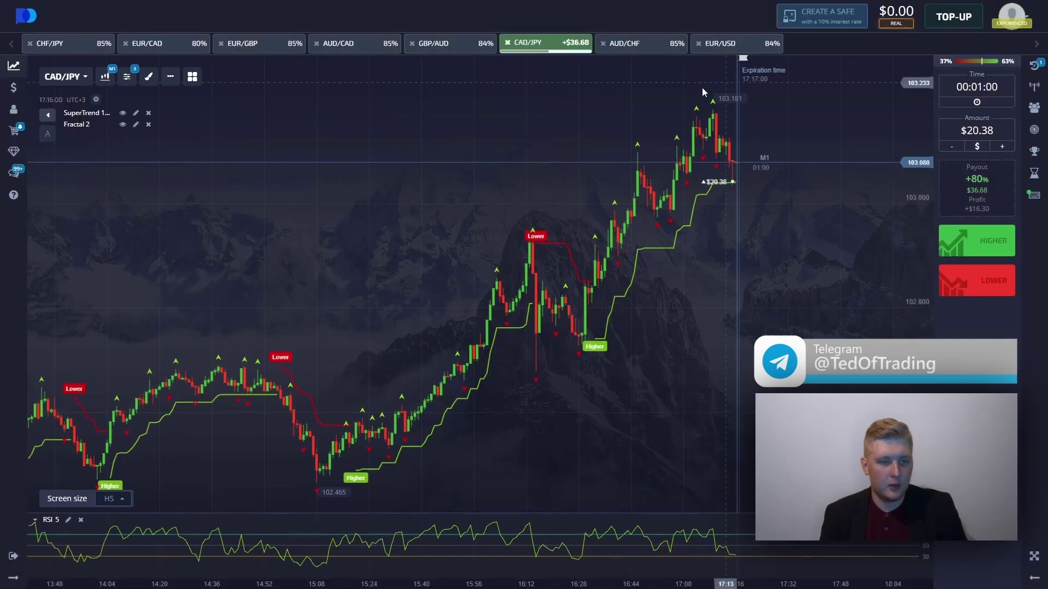
Follow the CAD/JPY trade to its close in the trades list, set the trade amount to $36.68 and hide the list
scroll(674, 209, "up", 5)
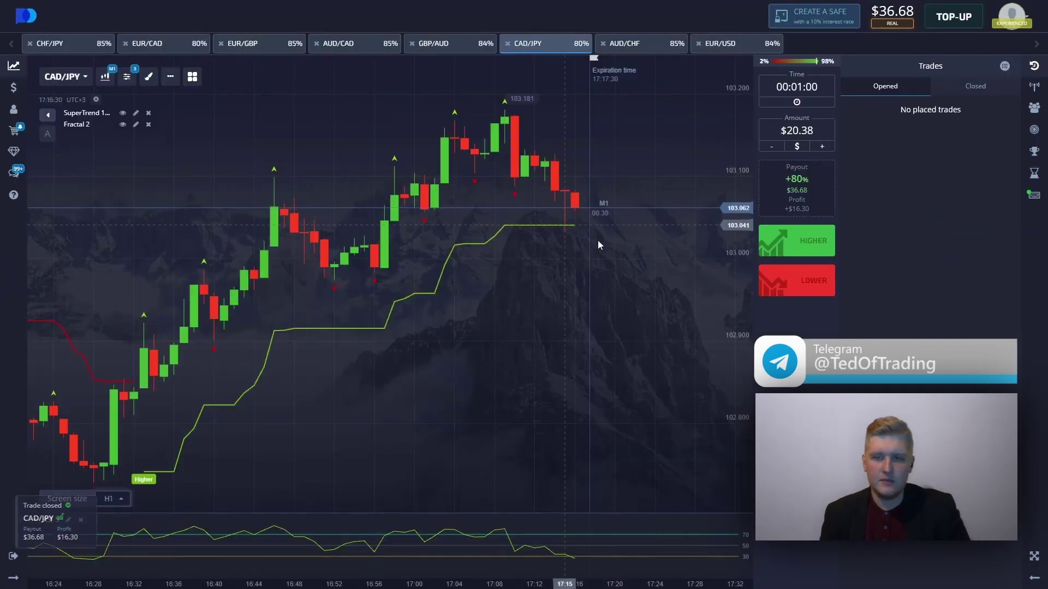
scroll(571, 232, "down", 2)
scroll(608, 192, "down", 2)
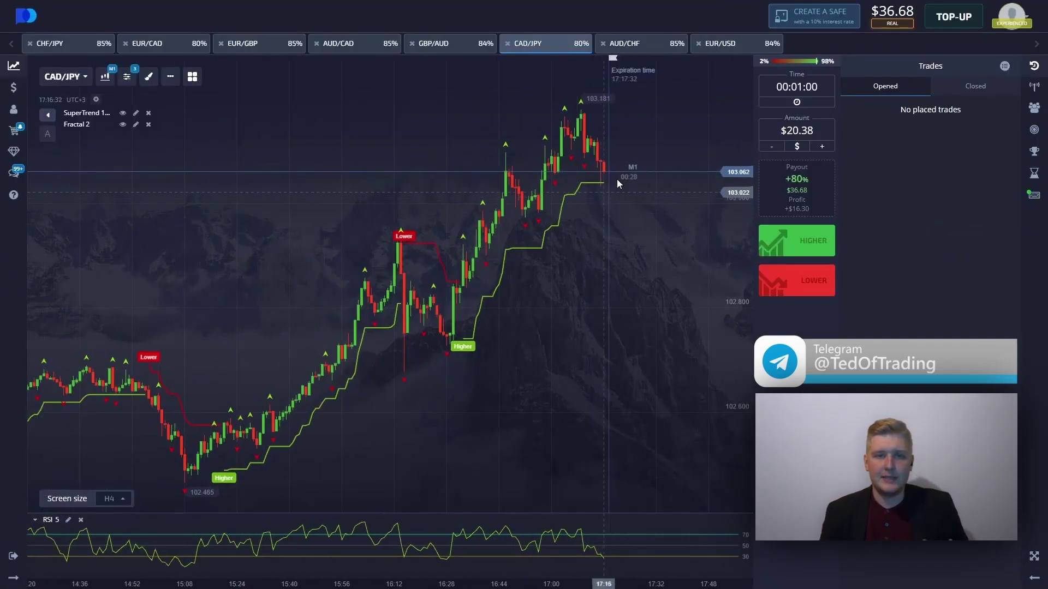
left_click(811, 130)
type("36")
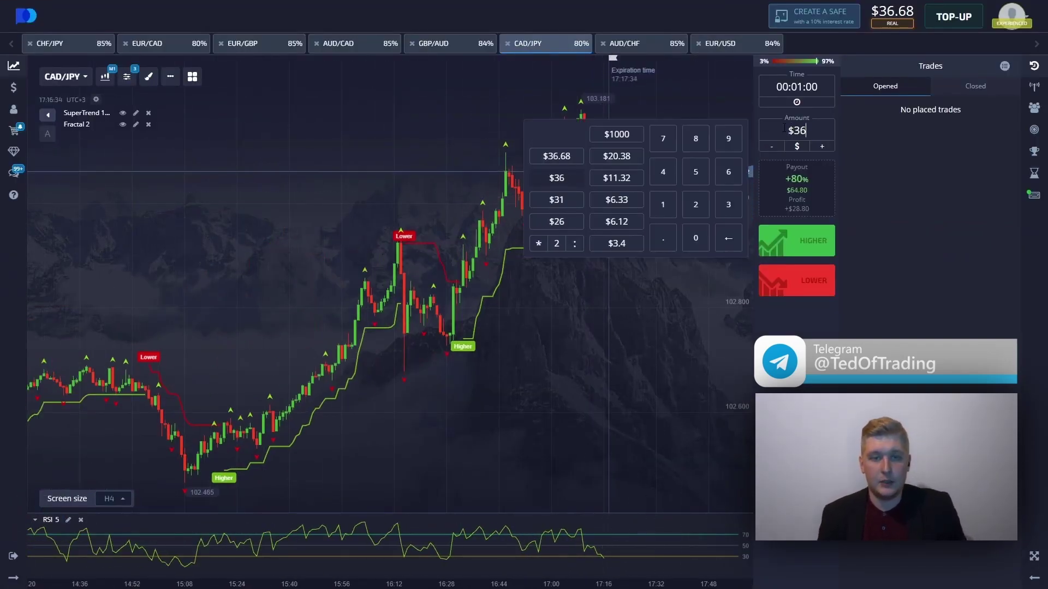
type(".68")
left_click(961, 116)
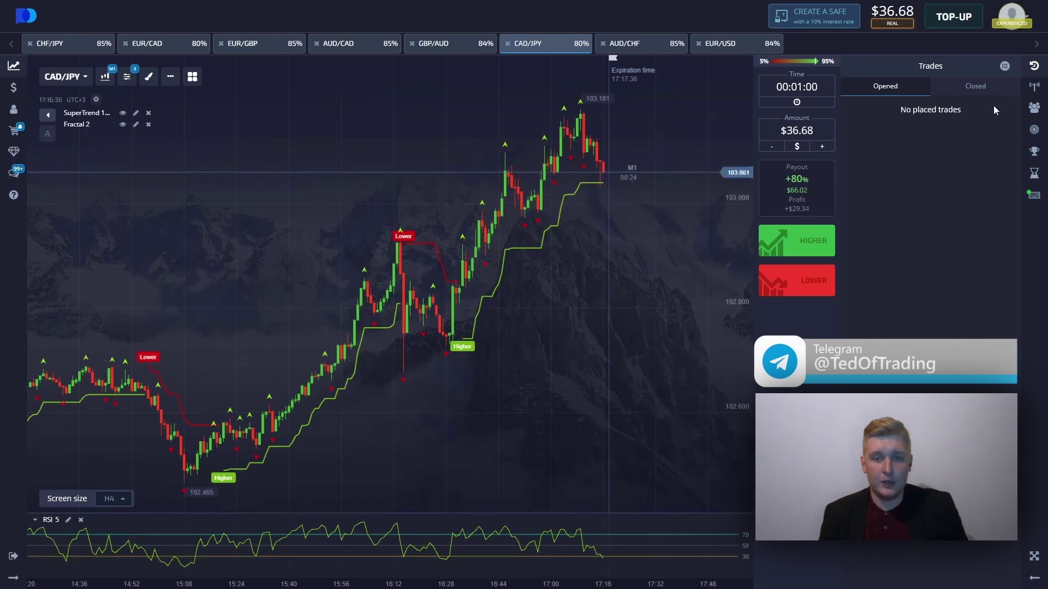
left_click(1034, 65)
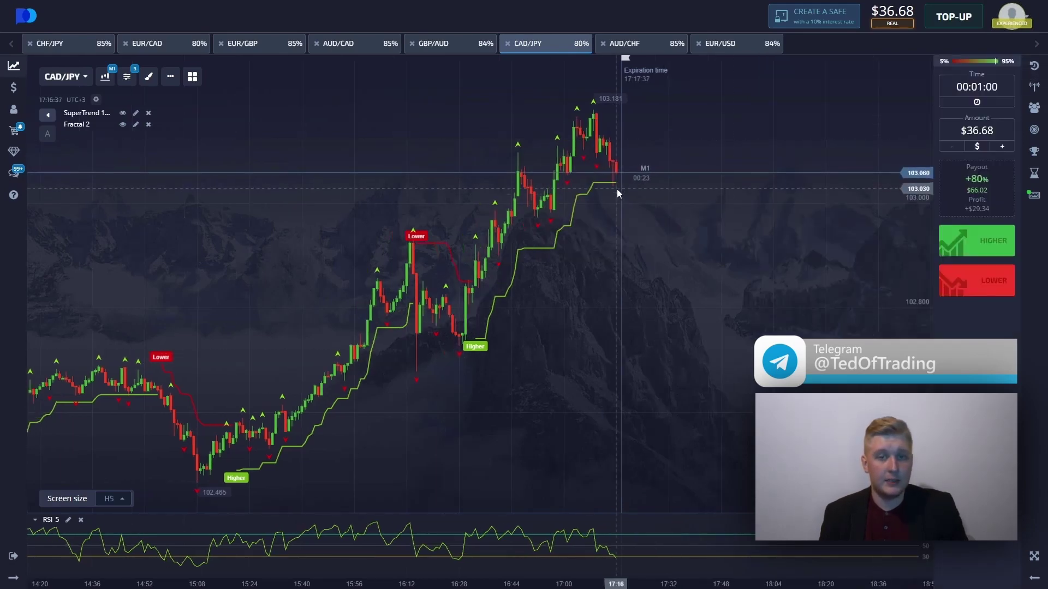
Review the other currency pairs' charts for an entry and place a $36.68 Higher trade on CHF/JPY with a one-minute expiration
left_click(628, 44)
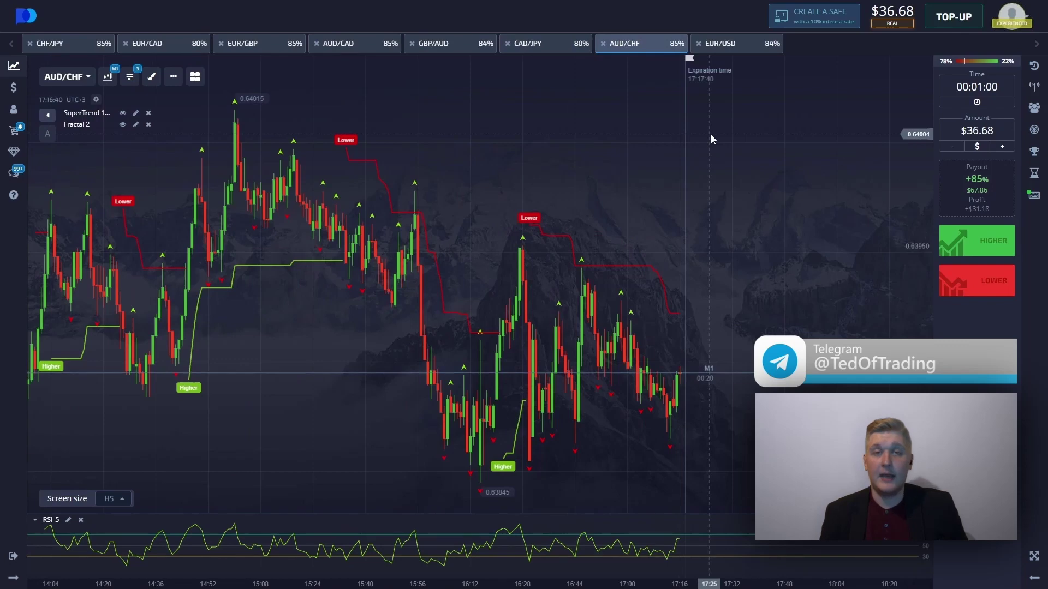
left_click(733, 51)
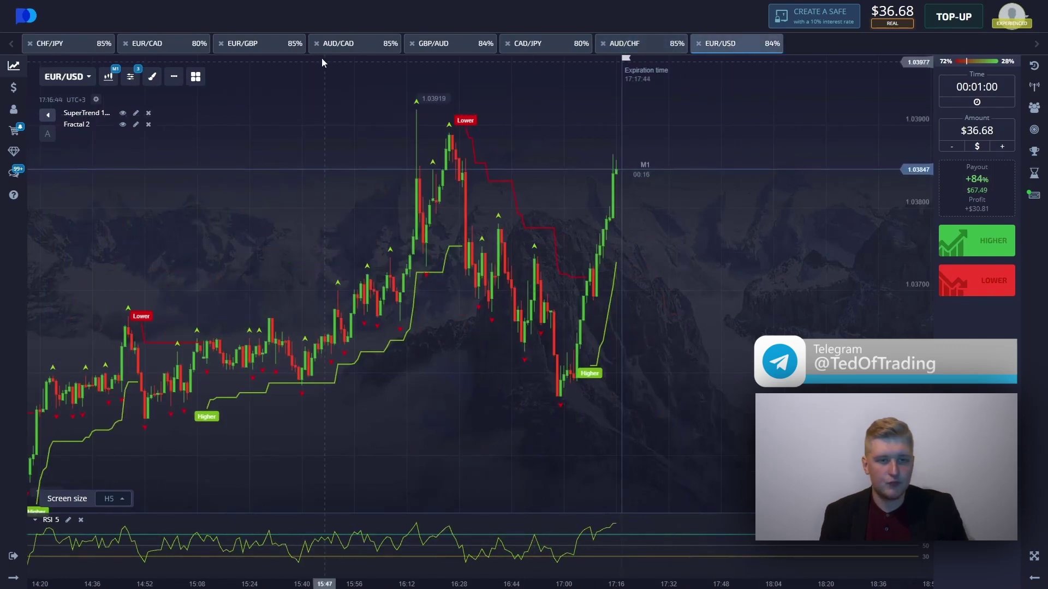
left_click(259, 50)
left_click_drag(321, 173, 487, 215)
left_click(160, 47)
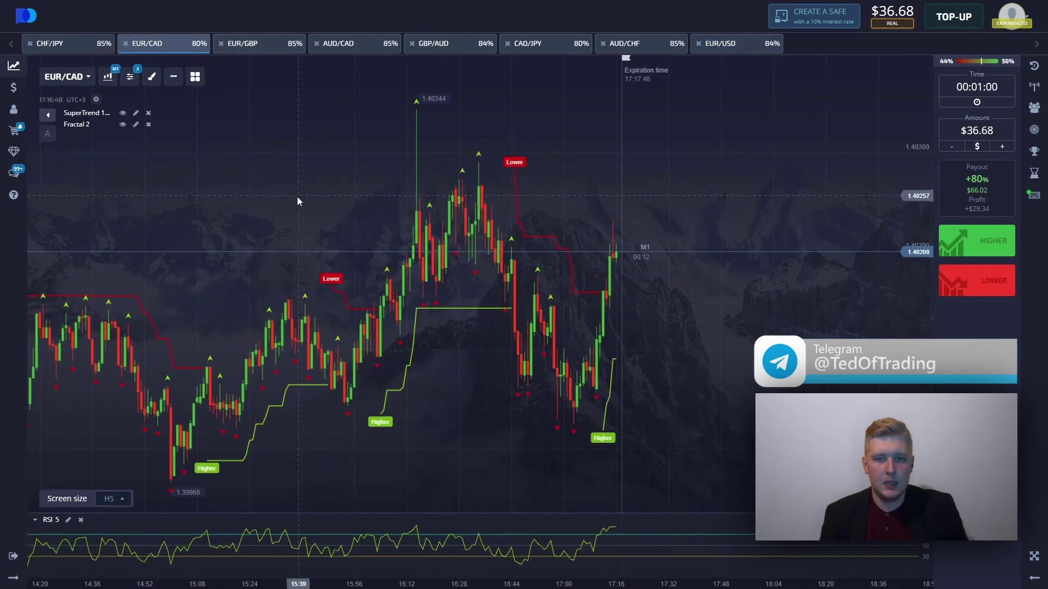
left_click_drag(288, 205, 386, 205)
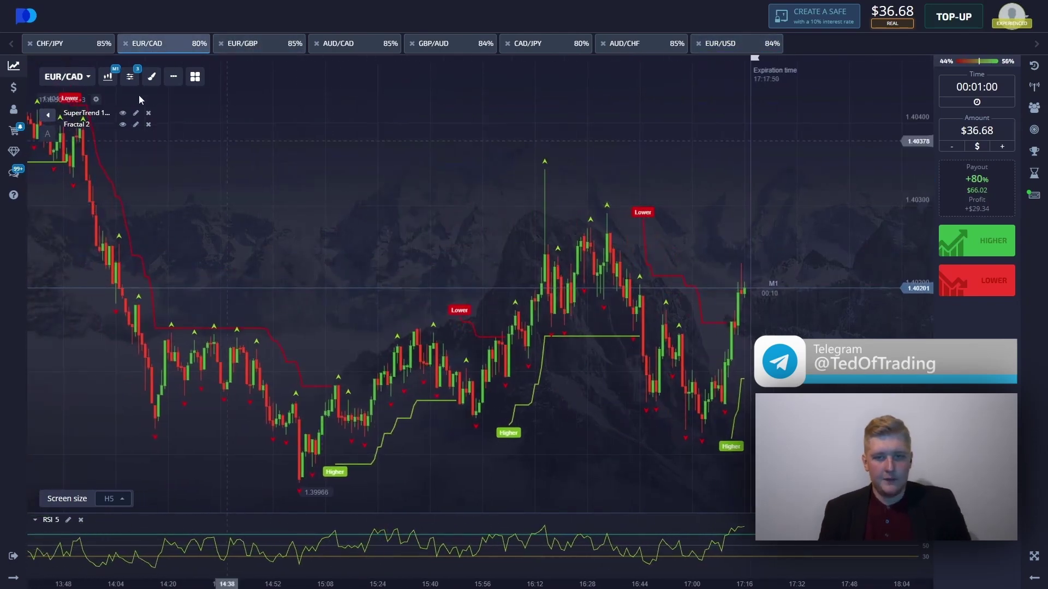
left_click(62, 46)
left_click_drag(274, 235, 400, 245)
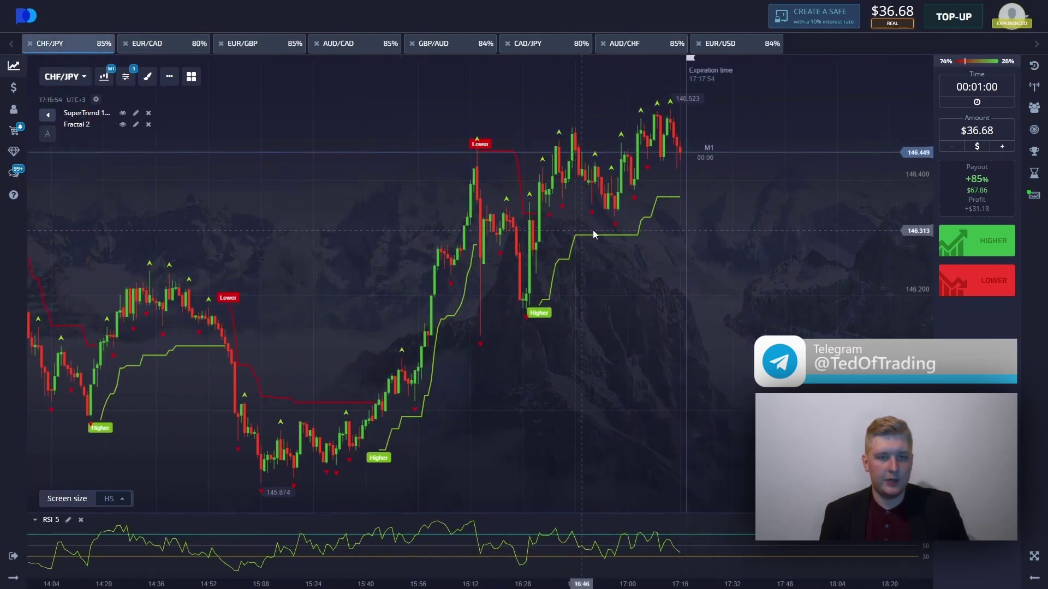
left_click(990, 250)
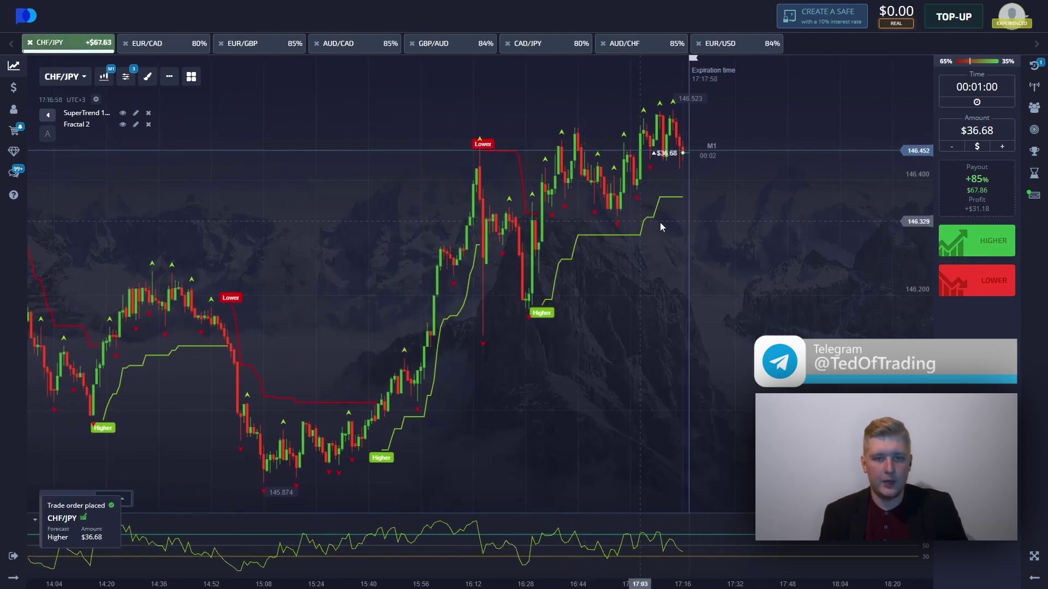
Capture the CHF/JPY chart, box the support zone under the current price, and circle the earlier consolidation and the latest highs
key("Print")
left_click_drag(23, 58, 925, 581)
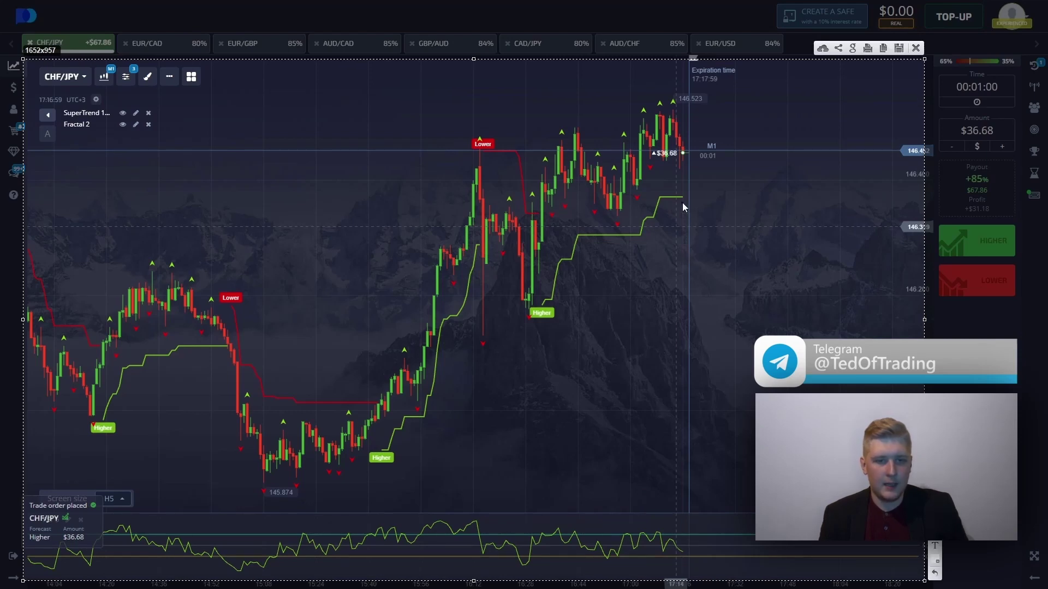
mouse_move(700, 198)
left_mouse_down()
mouse_move(591, 159)
mouse_move(494, 161)
left_mouse_up()
mouse_move(592, 200)
left_mouse_down()
mouse_move(658, 174)
mouse_move(545, 199)
mouse_move(581, 195)
left_mouse_up()
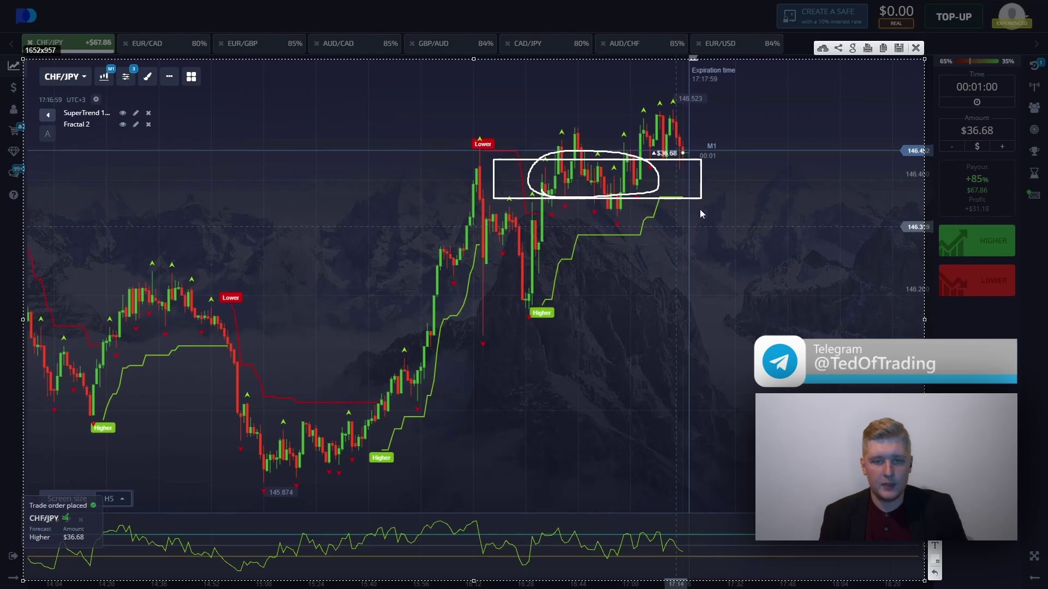
left_click_drag(632, 160, 632, 159)
left_click_drag(731, 104, 636, 158)
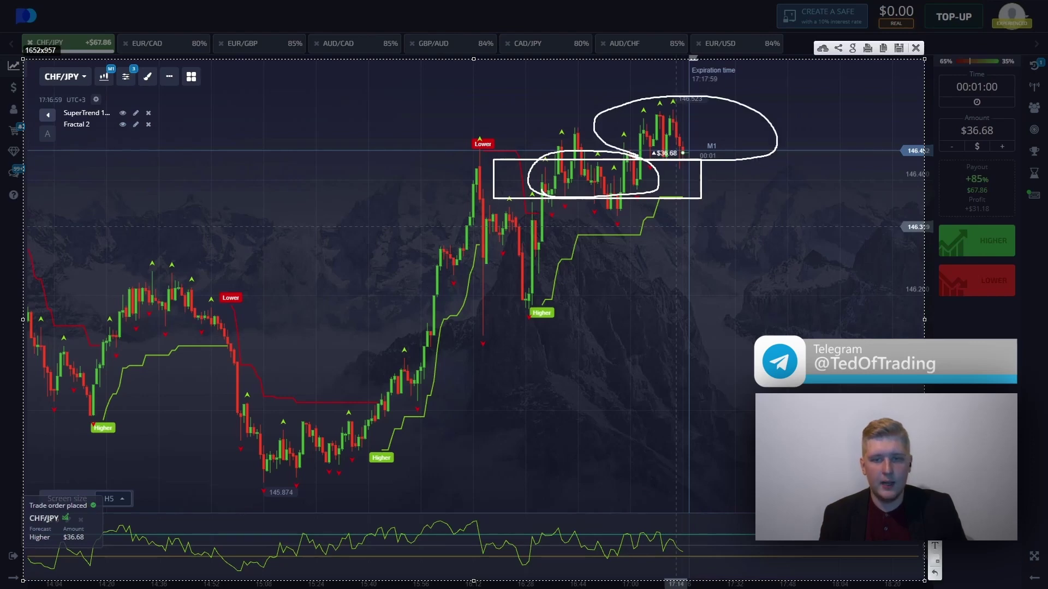
Complete the CHF/JPY annotation with a pullback arrow, a box at the earlier low and a rising trend arrow, and dismiss the capture
left_click_drag(666, 114, 690, 159)
left_click_drag(636, 343, 451, 300)
left_click_drag(555, 326, 748, 102)
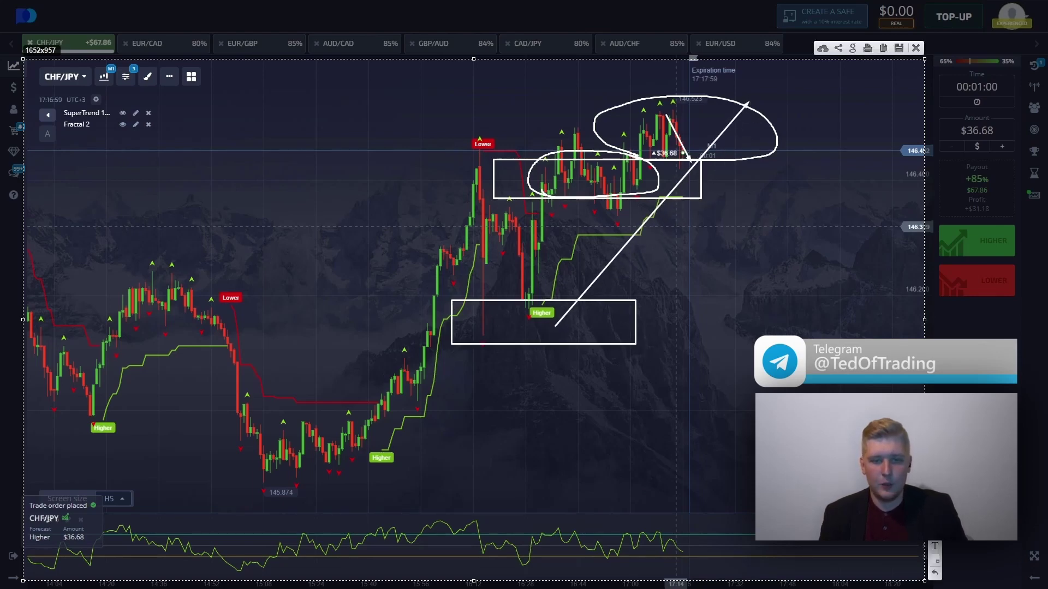
left_click(916, 49)
Follow the open CHF/JPY trade on the chart and in the trades list until it expires
left_click(1036, 70)
scroll(419, 240, "up", 5)
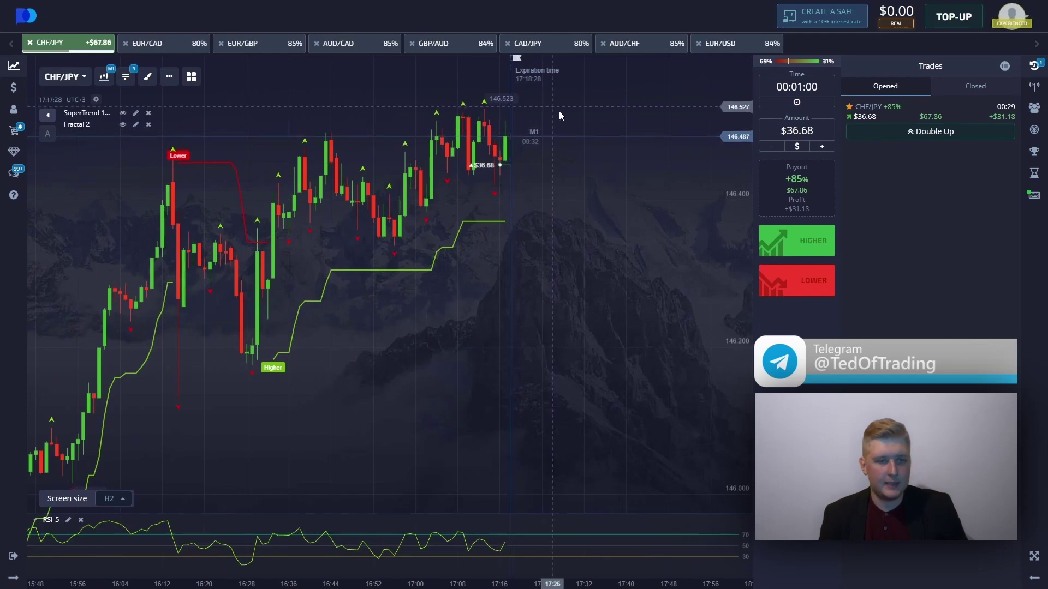
scroll(573, 152, "down", 2)
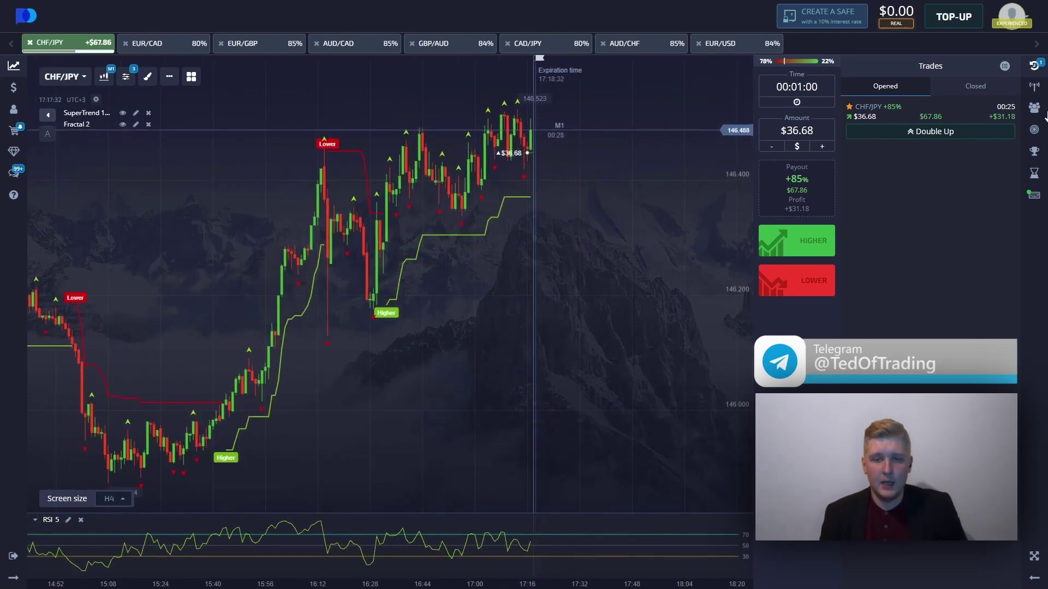
left_click(1040, 71)
scroll(669, 202, "down", 1)
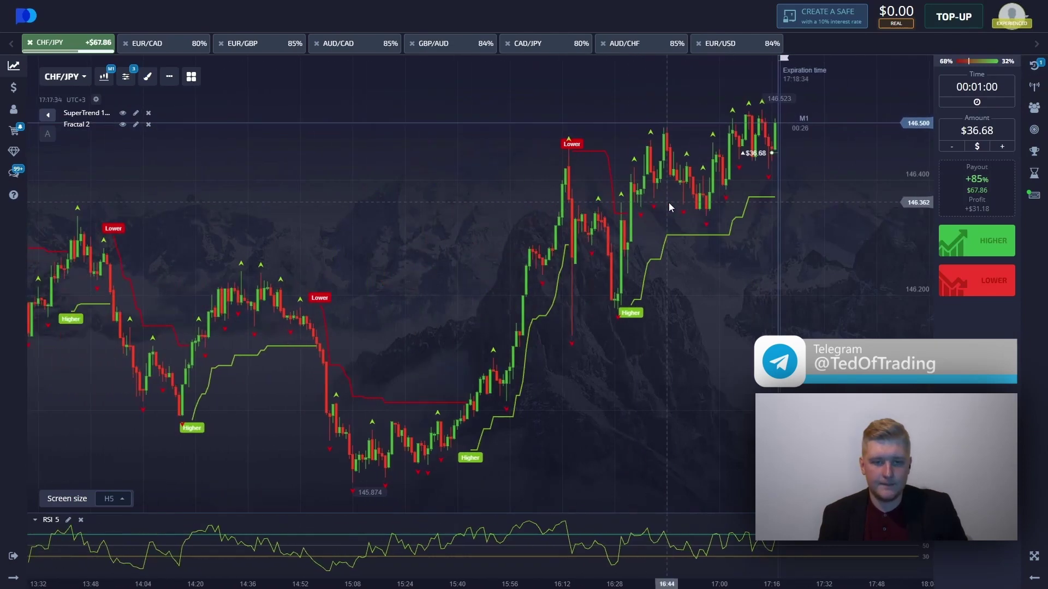
left_click_drag(695, 205, 461, 221)
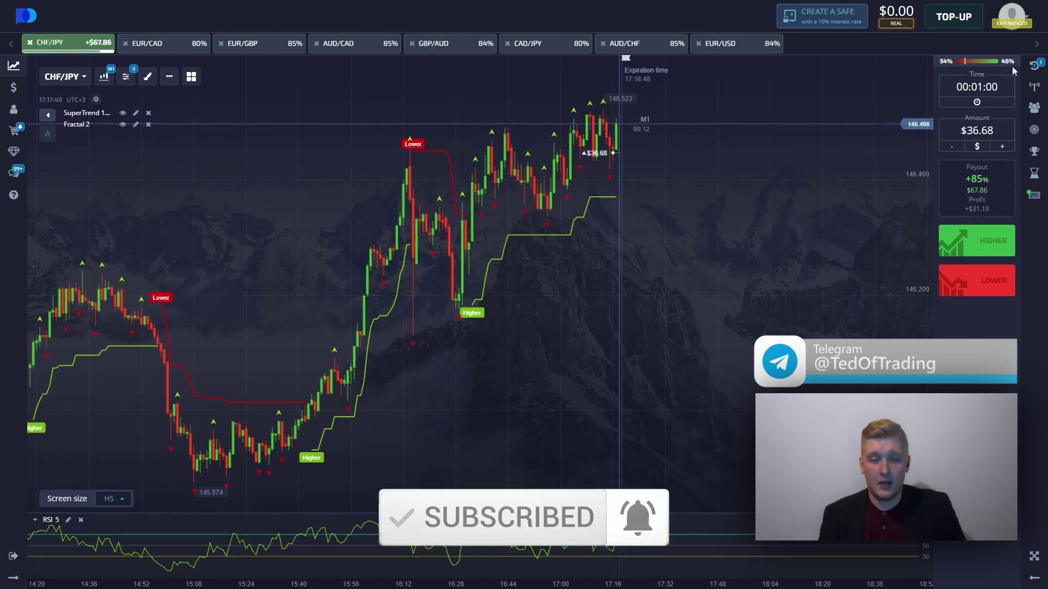
left_click(1034, 65)
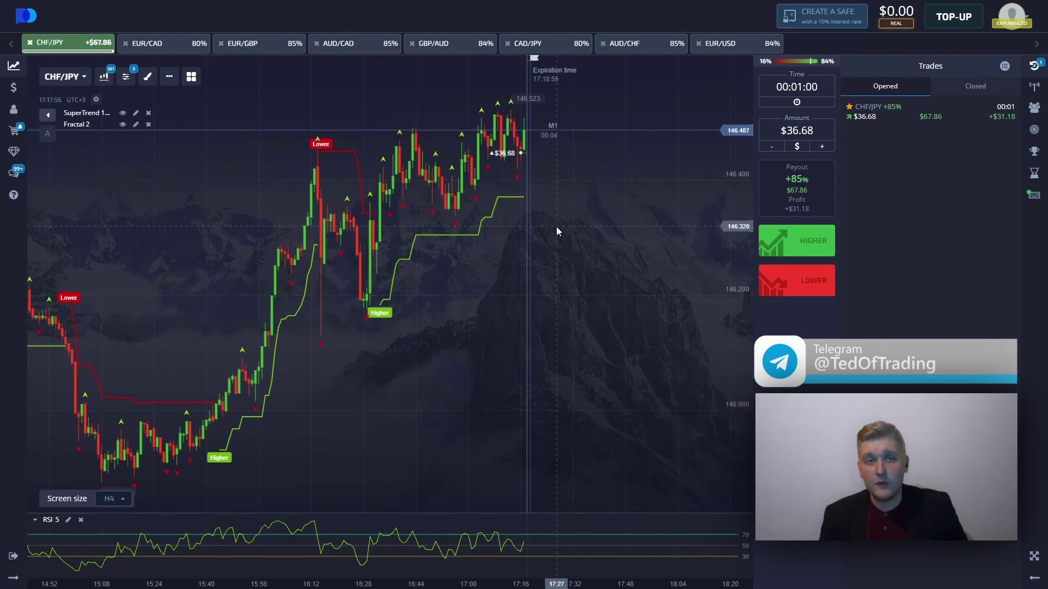
Set the trade amount to $67.86 and hide the trades list
left_click(795, 129)
type("67.86")
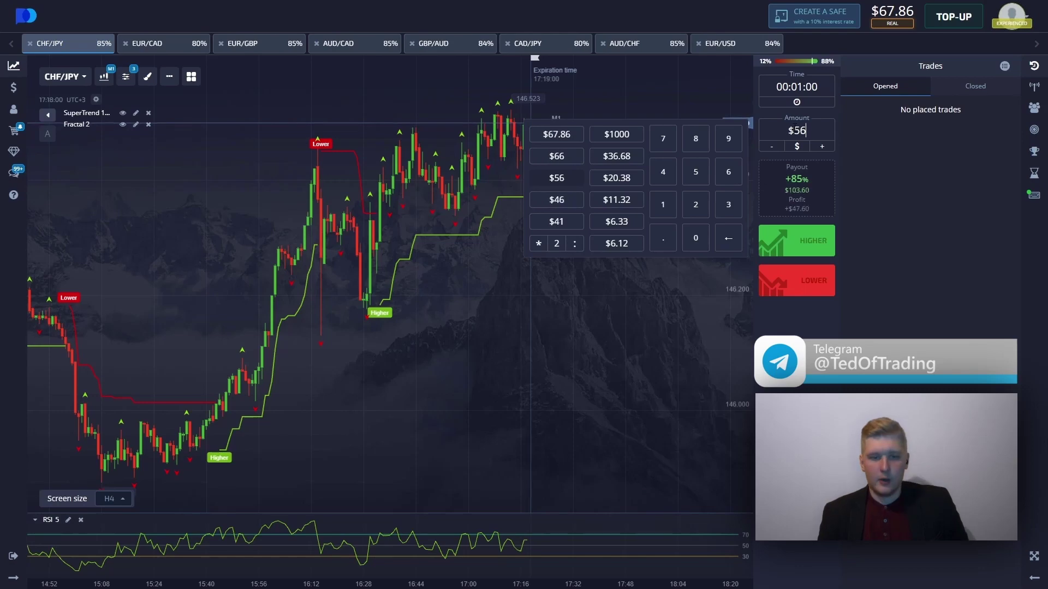
left_click(726, 279)
left_click(1034, 65)
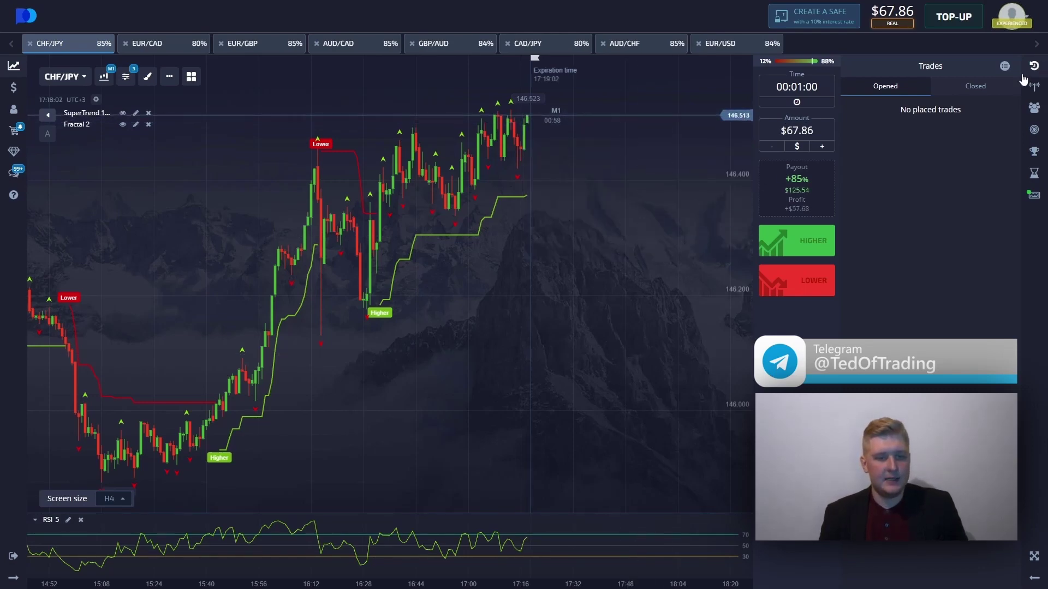
Compare the CAD/JPY, AUD/CHF and EUR/USD charts for an entry and place a $67.86 Higher trade on CAD/JPY with a one-minute expiration
left_click(551, 44)
left_click(633, 43)
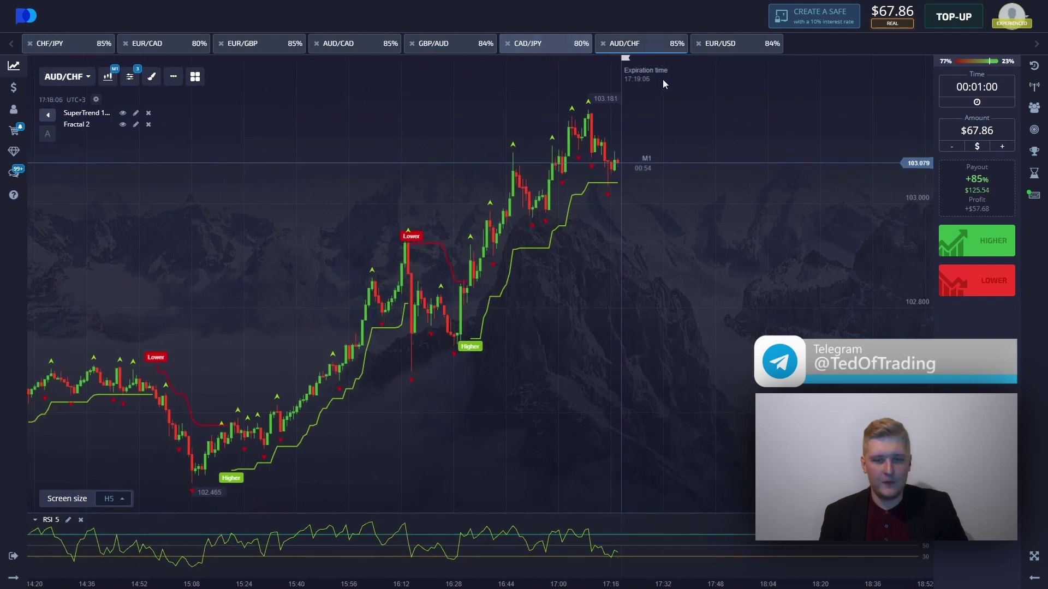
left_click_drag(705, 122, 682, 159)
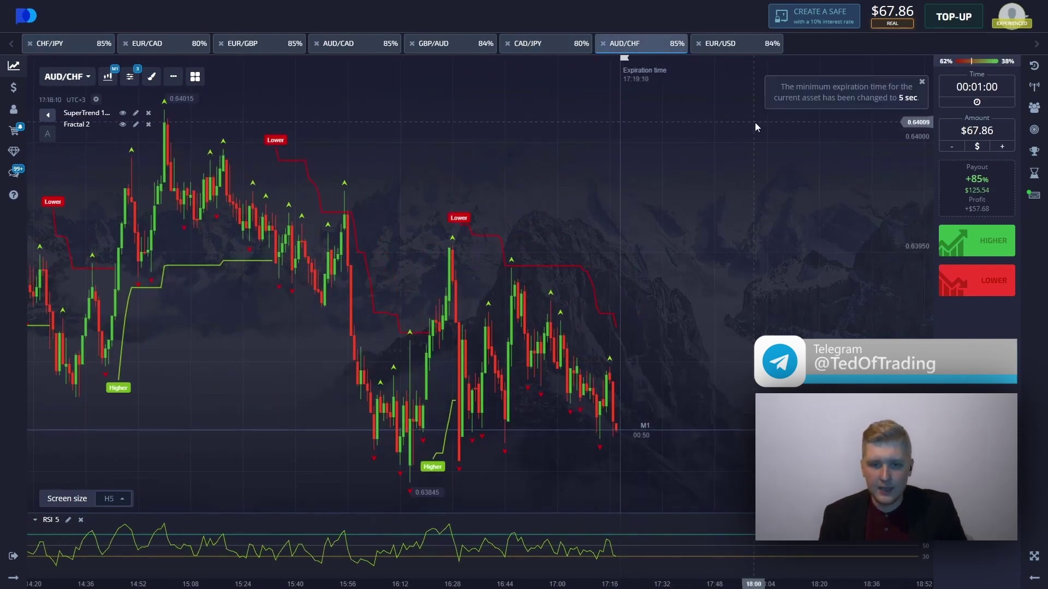
left_click(733, 51)
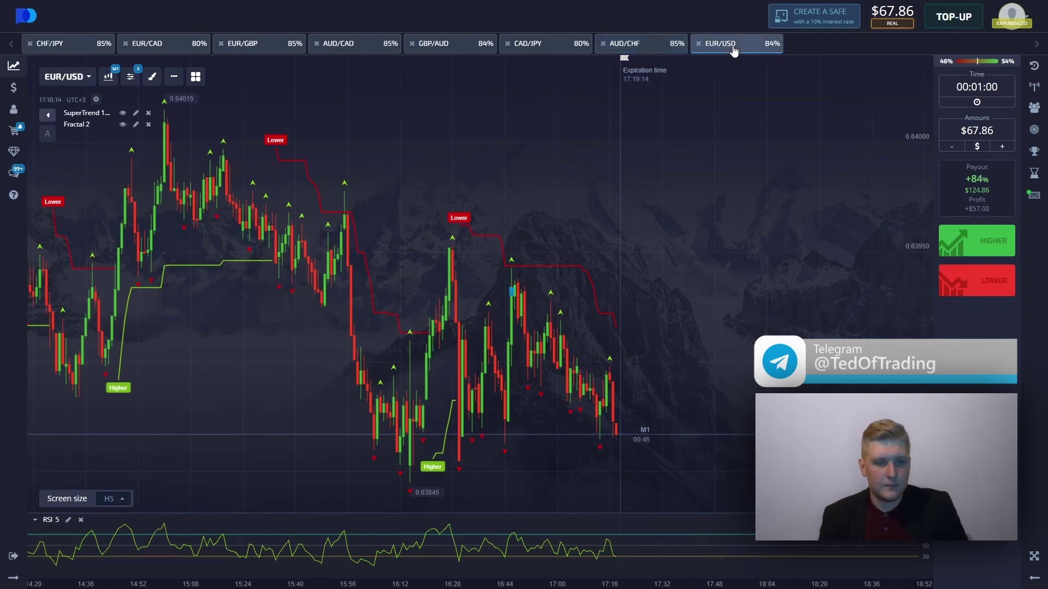
left_click(537, 46)
left_click_drag(557, 181, 583, 225)
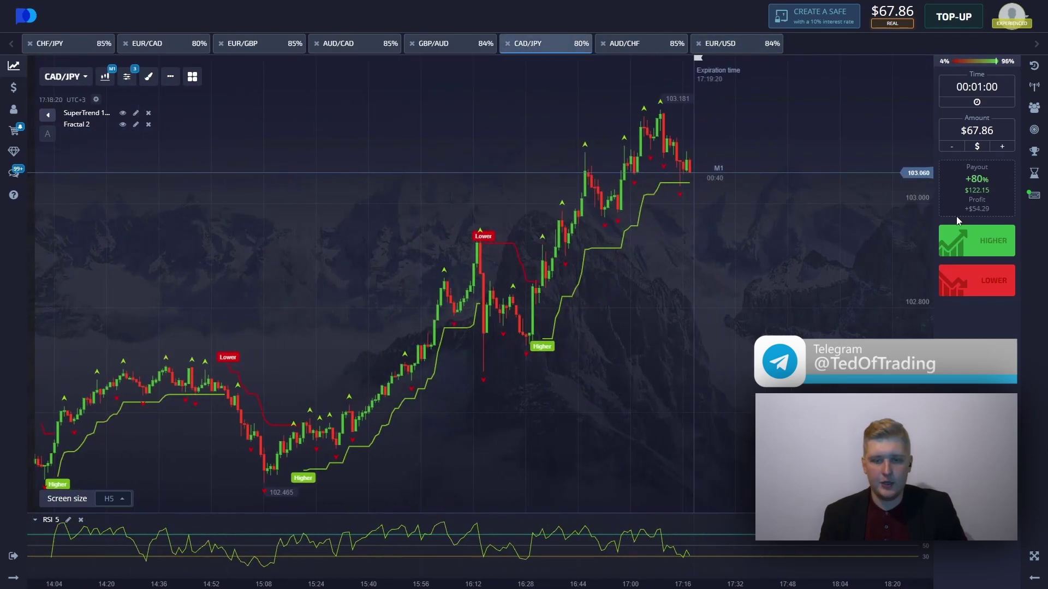
left_click(977, 242)
Capture the CAD/JPY chart, circle the latest RSI low and draw an arrow rising from it
left_click_drag(440, 183, 480, 178)
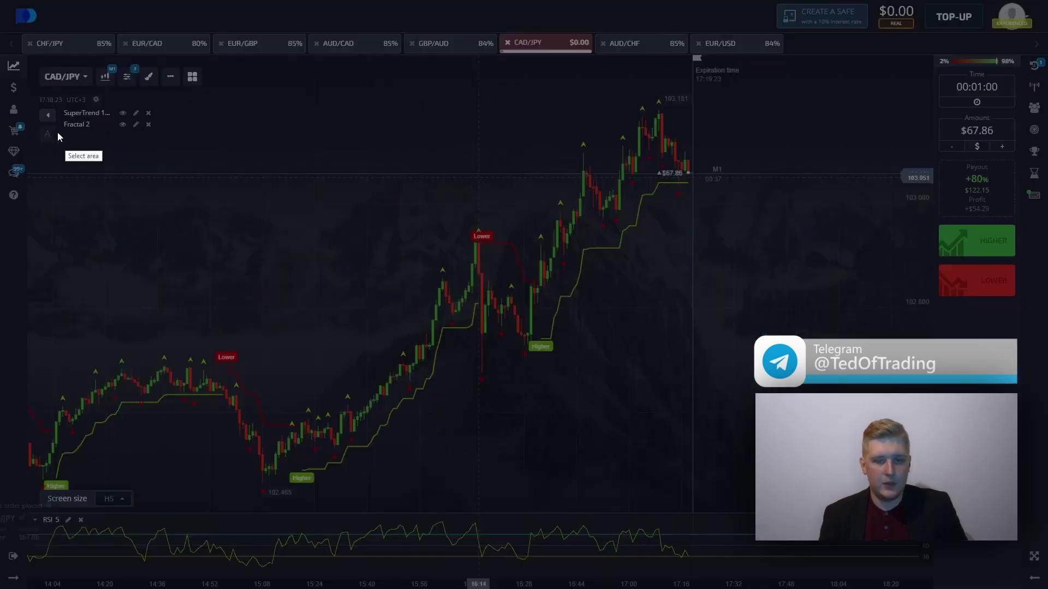
left_click_drag(25, 51, 872, 574)
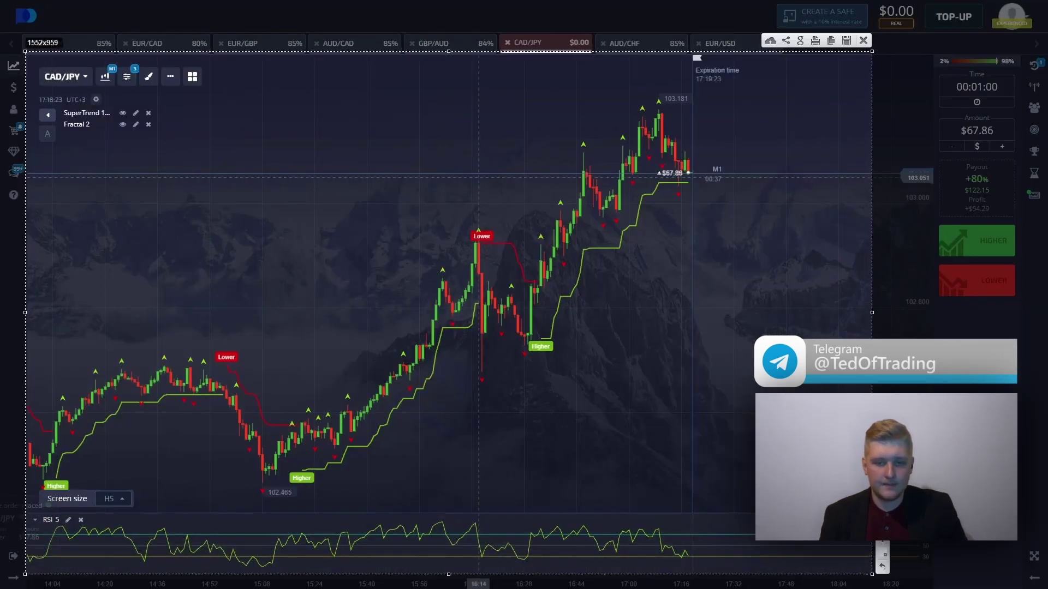
key("ctrl+s")
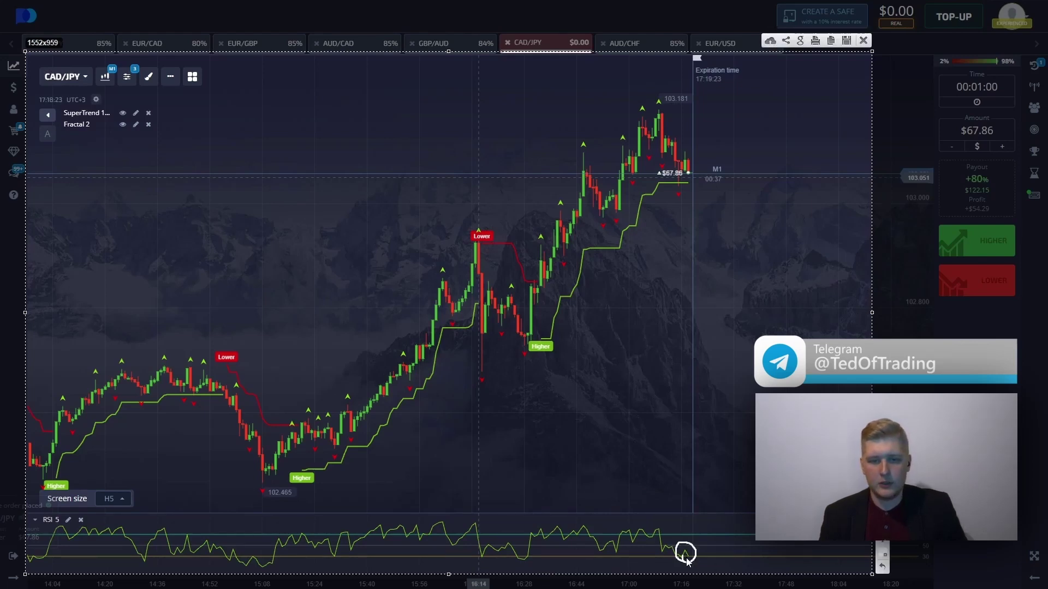
left_click_drag(686, 558, 711, 514)
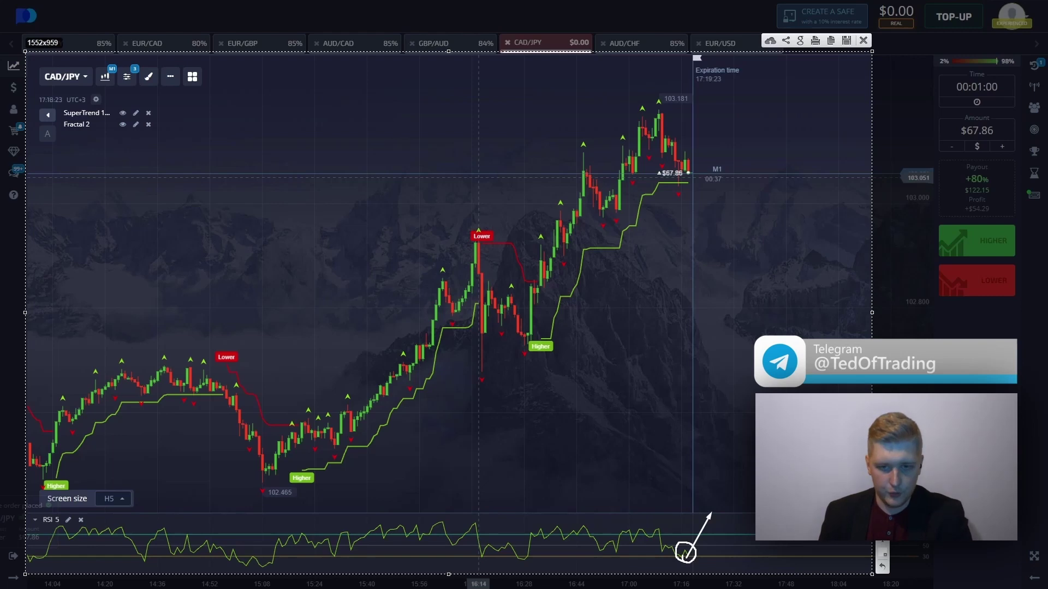
Box the support zone under the current price, circle its two touches and the latest lower fractal, and add a pullback arrow
key("ctrl+s")
mouse_move(619, 174)
left_mouse_down()
mouse_move(633, 188)
mouse_move(623, 180)
mouse_move(697, 178)
mouse_move(676, 173)
left_mouse_up()
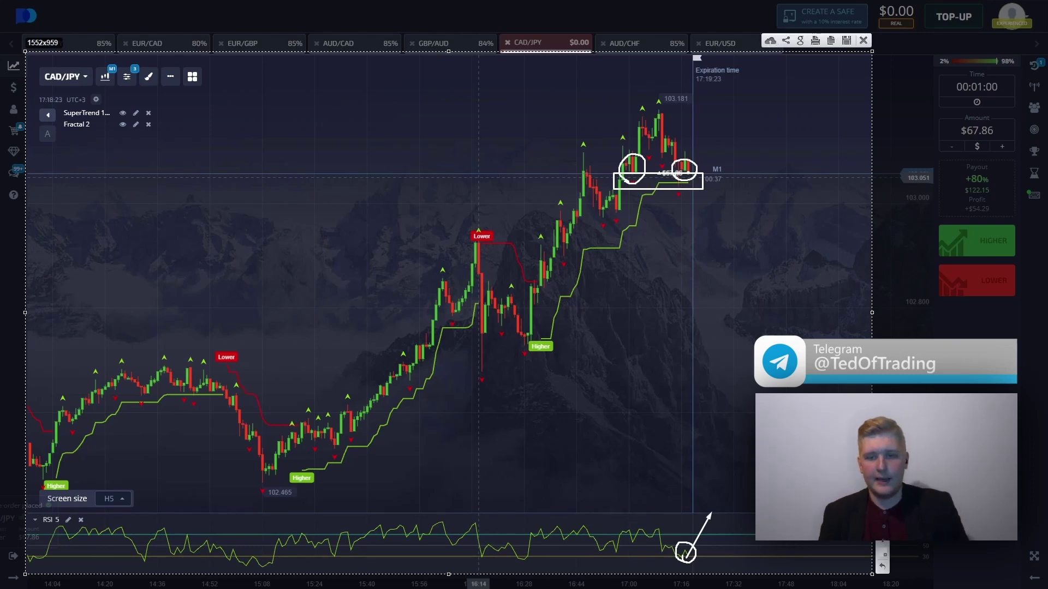
left_click_drag(653, 111, 681, 159)
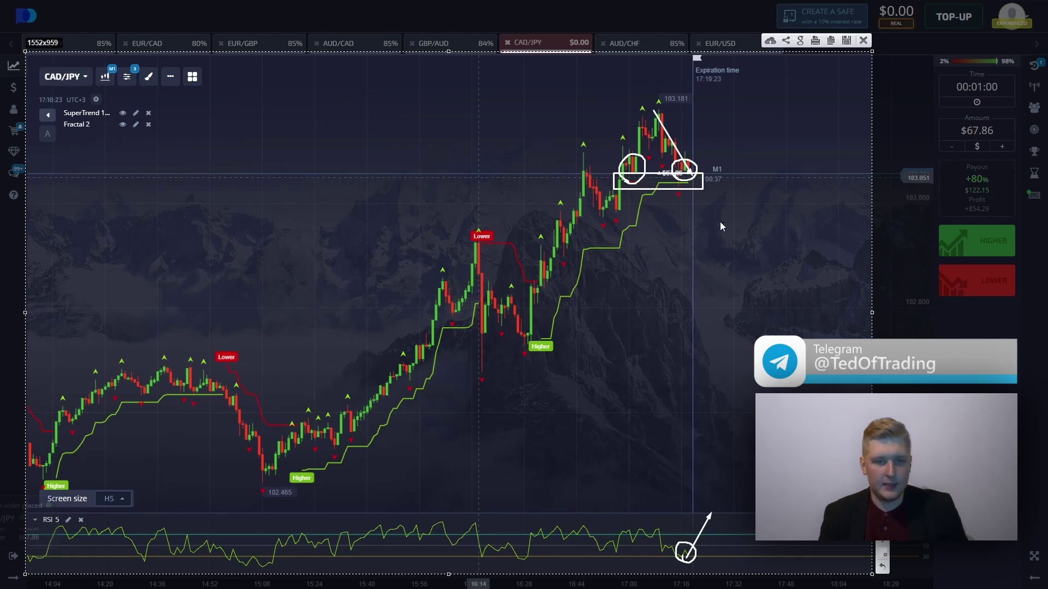
left_click_drag(674, 202, 682, 187)
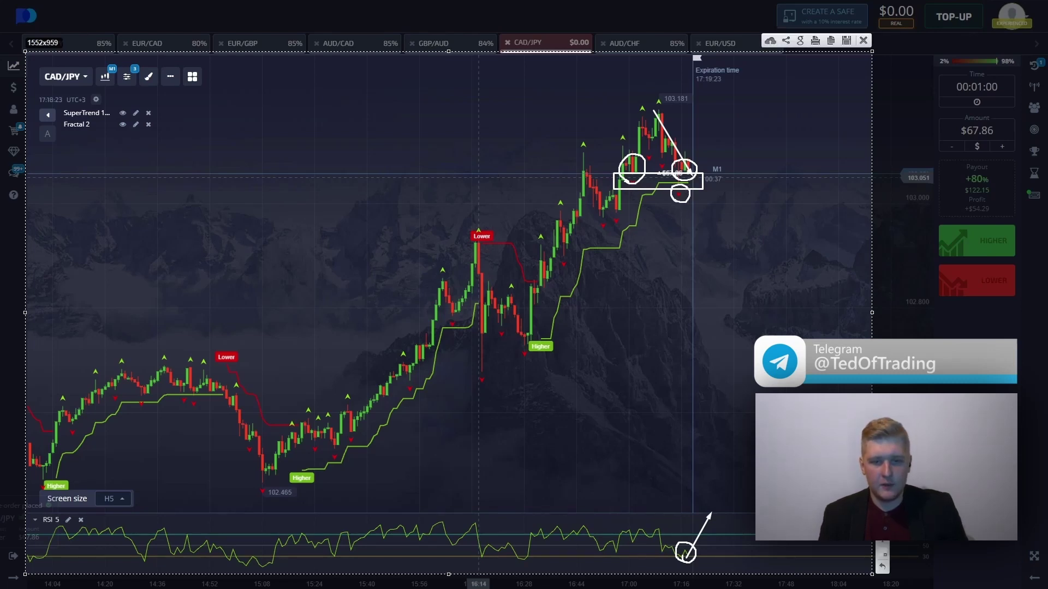
Box the earlier CAD/JPY low beside the Higher signal, draw a rising trend arrow from it, and dismiss the capture
left_click_drag(586, 368, 471, 336)
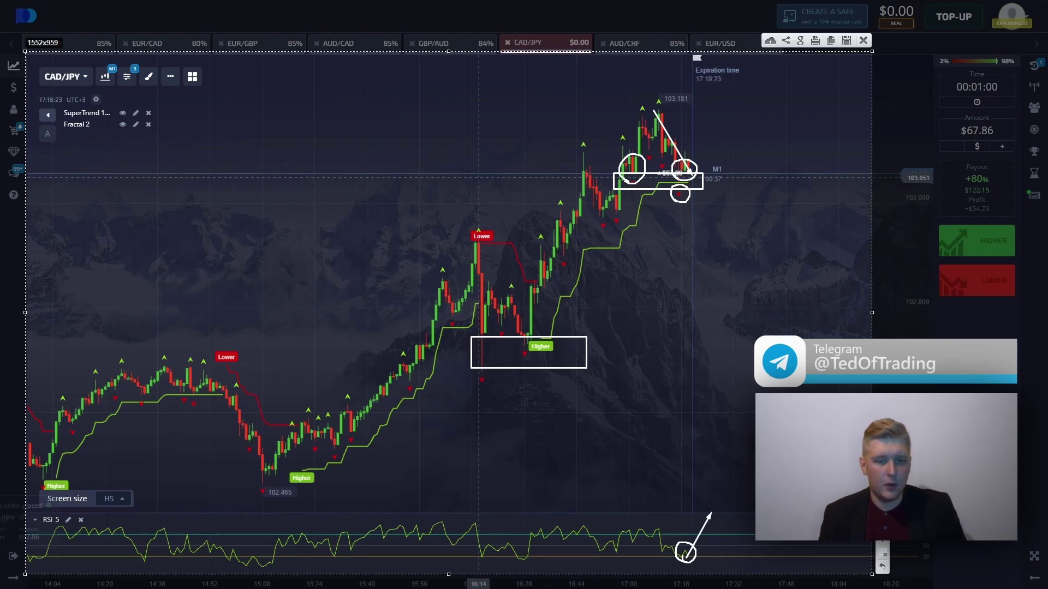
left_click_drag(584, 357, 755, 94)
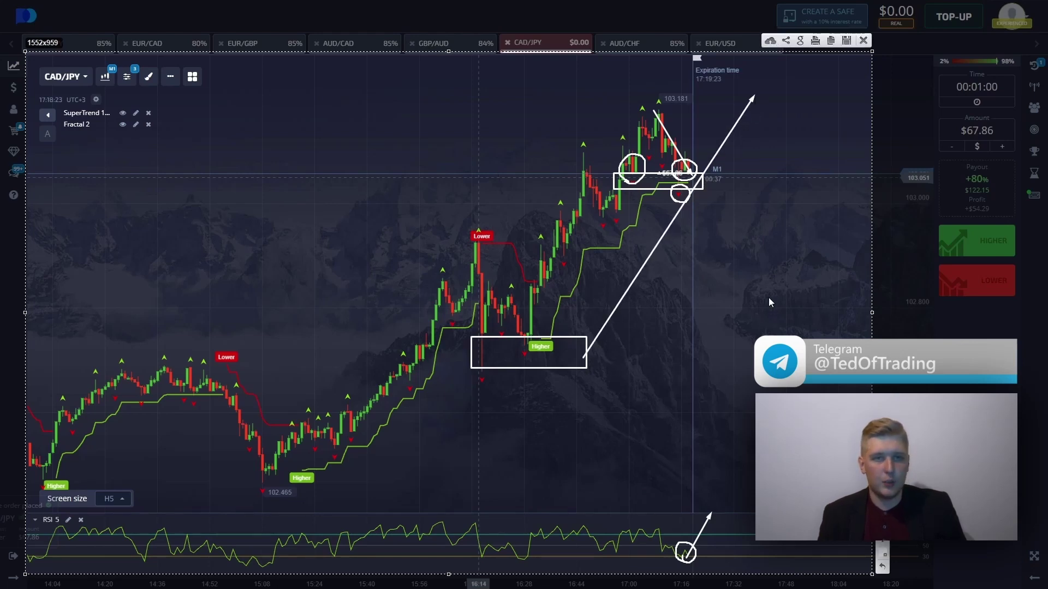
left_click(863, 41)
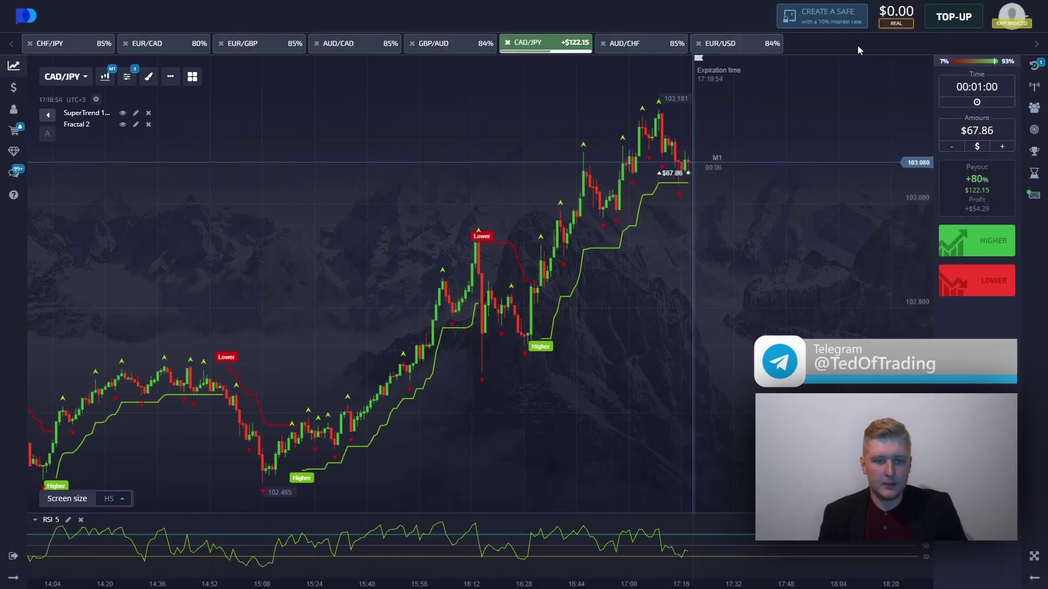
Follow the CAD/JPY trade to its close and set the trade amount to $122
scroll(525, 194, "up", 5)
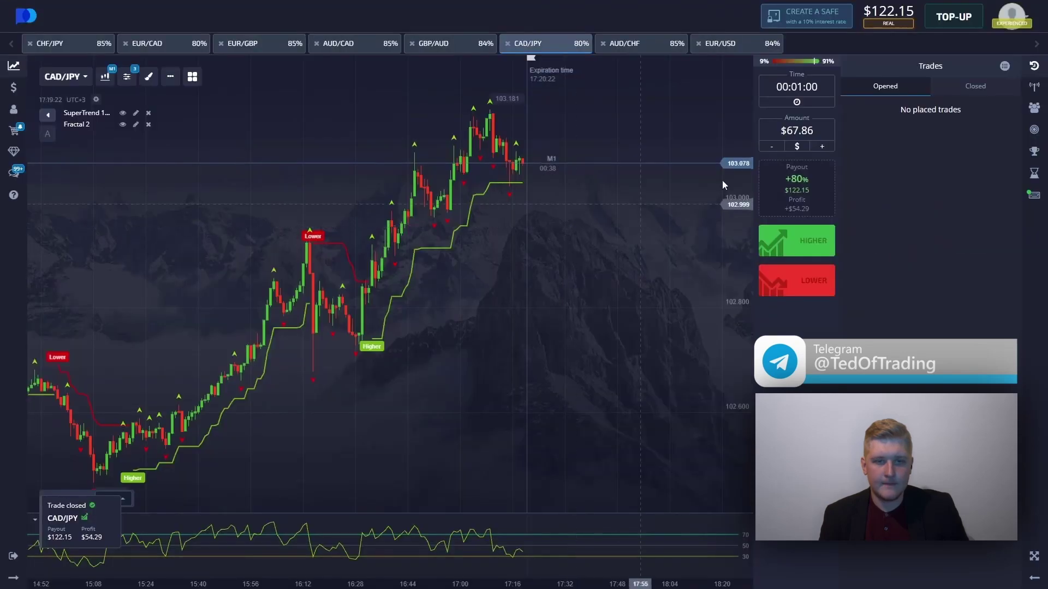
left_click(789, 131)
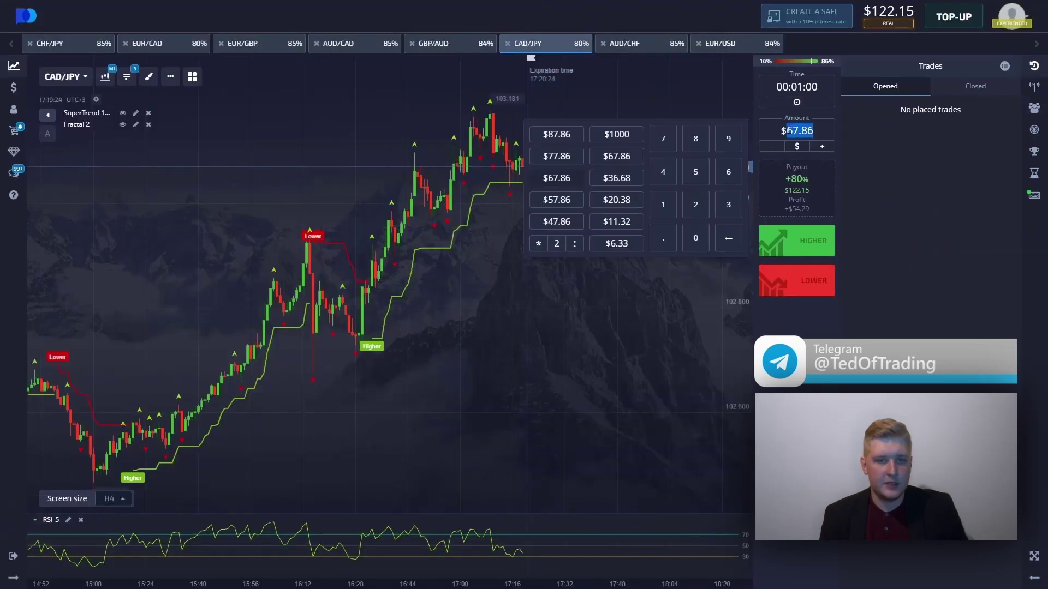
type("122")
left_click(645, 351)
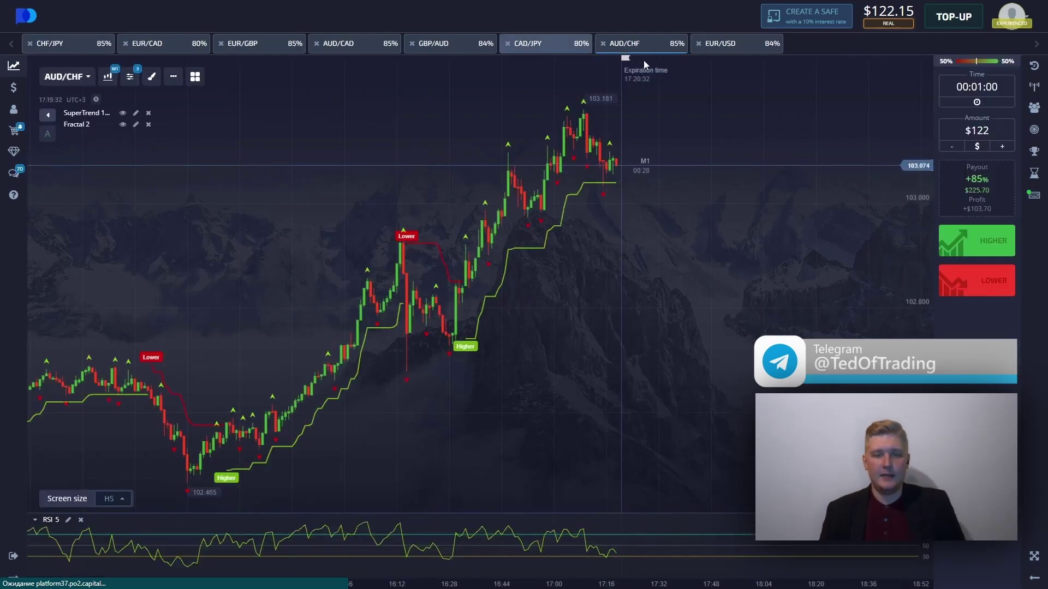
Check the AUD/CHF, EUR/USD and CAD/JPY charts and place a $122 Higher trade on CAD/JPY with a one-minute expiration
left_click(628, 46)
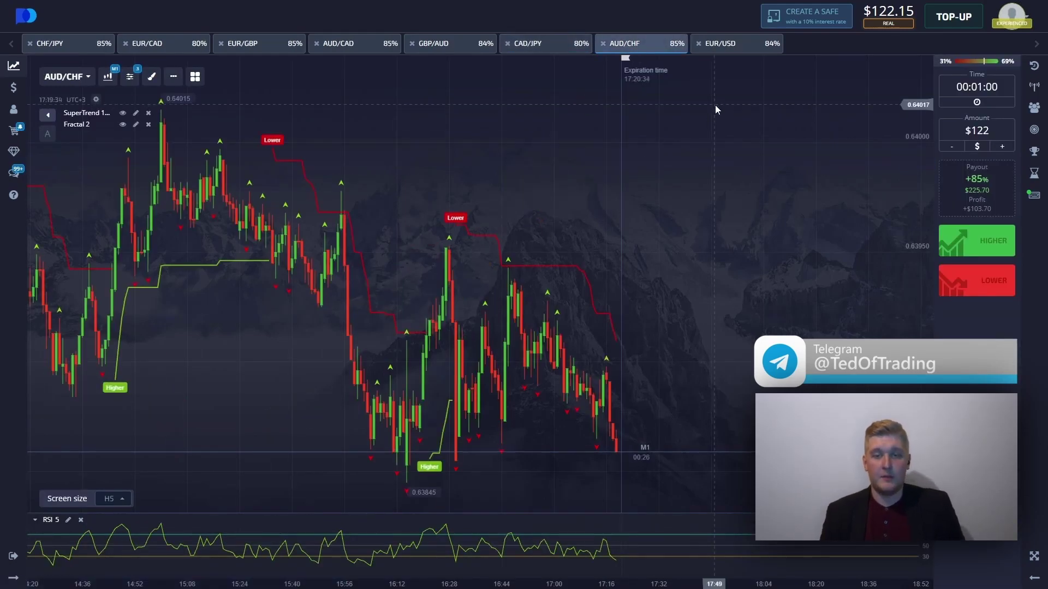
left_click(733, 49)
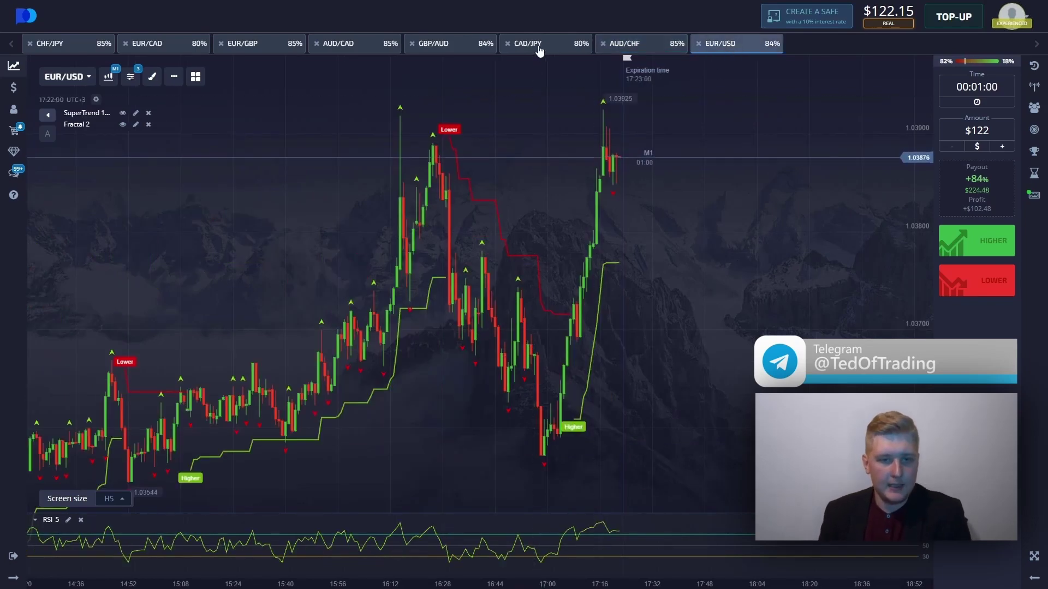
left_click(537, 47)
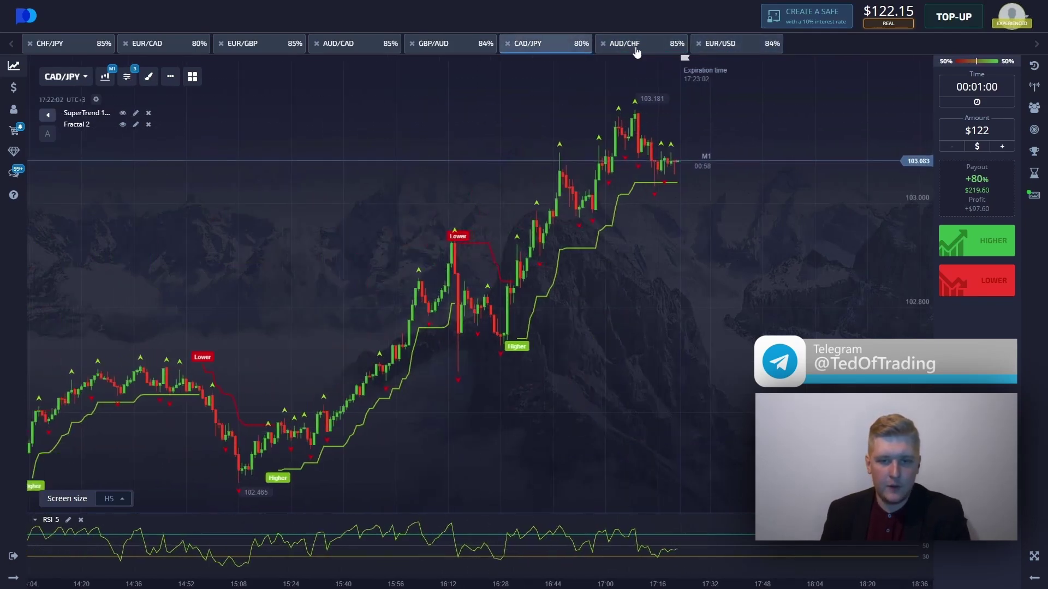
left_click_drag(508, 106, 548, 181)
scroll(587, 188, "right", 3)
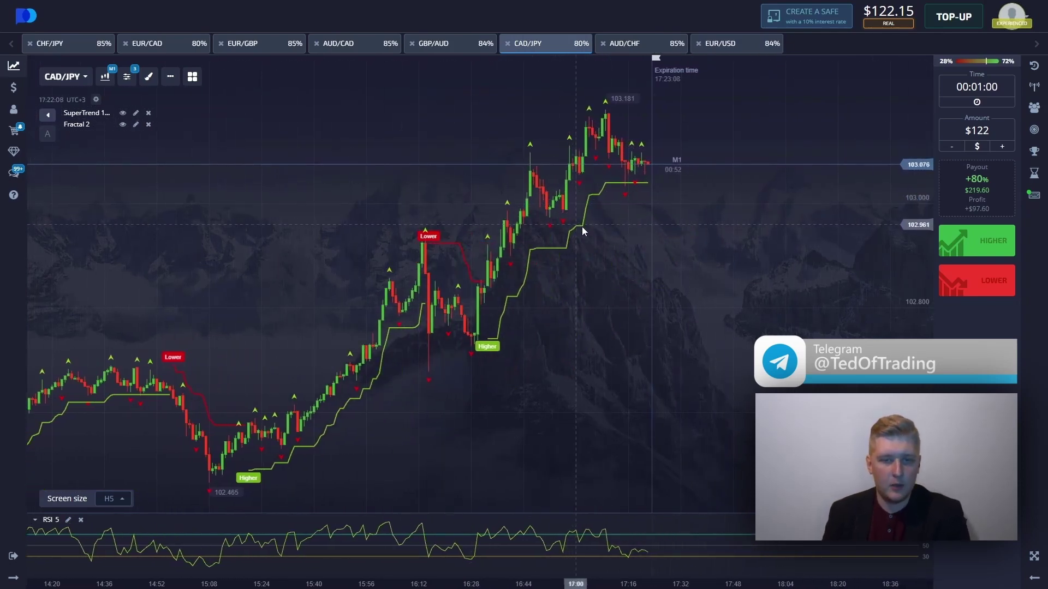
scroll(611, 222, "left", 1)
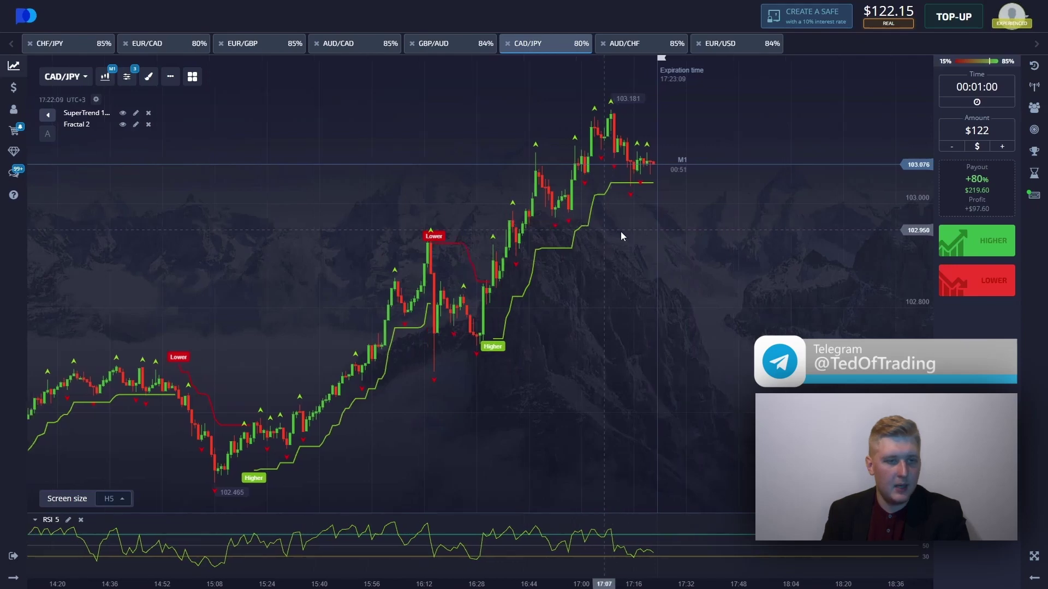
left_click(972, 245)
Capture the CAD/JPY chart with the $122 entry and circle the recent RSI lows
scroll(584, 213, "left", 3)
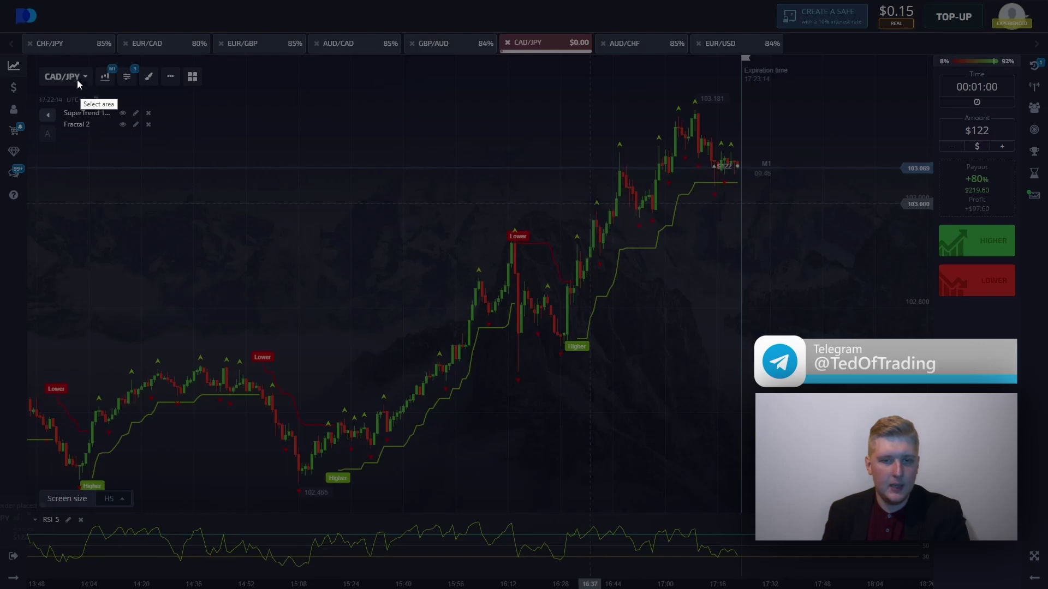
left_click_drag(33, 58, 905, 585)
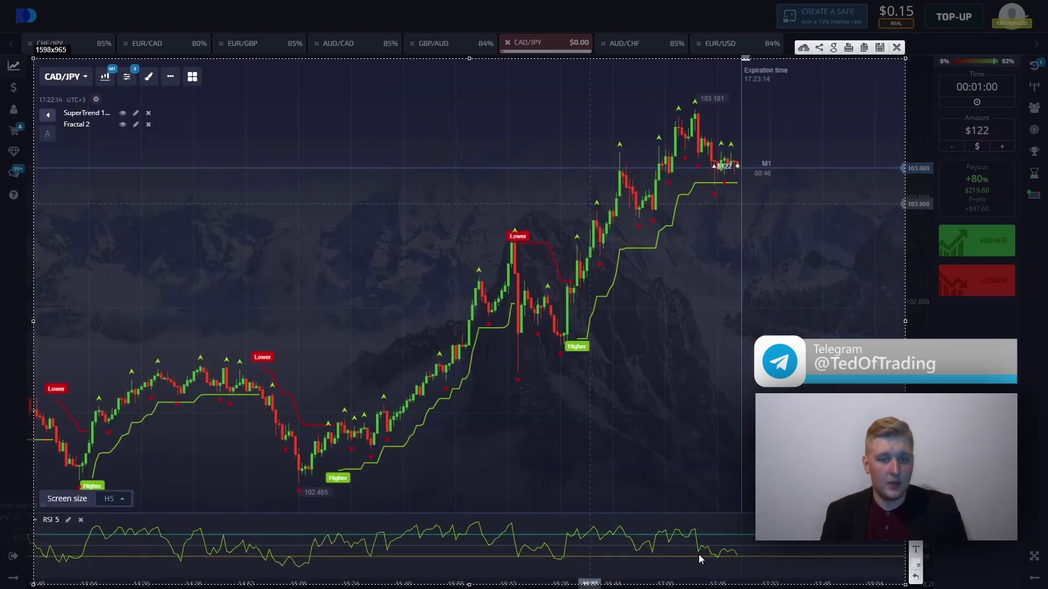
left_click_drag(698, 554, 751, 542)
left_click_drag(695, 559, 756, 540)
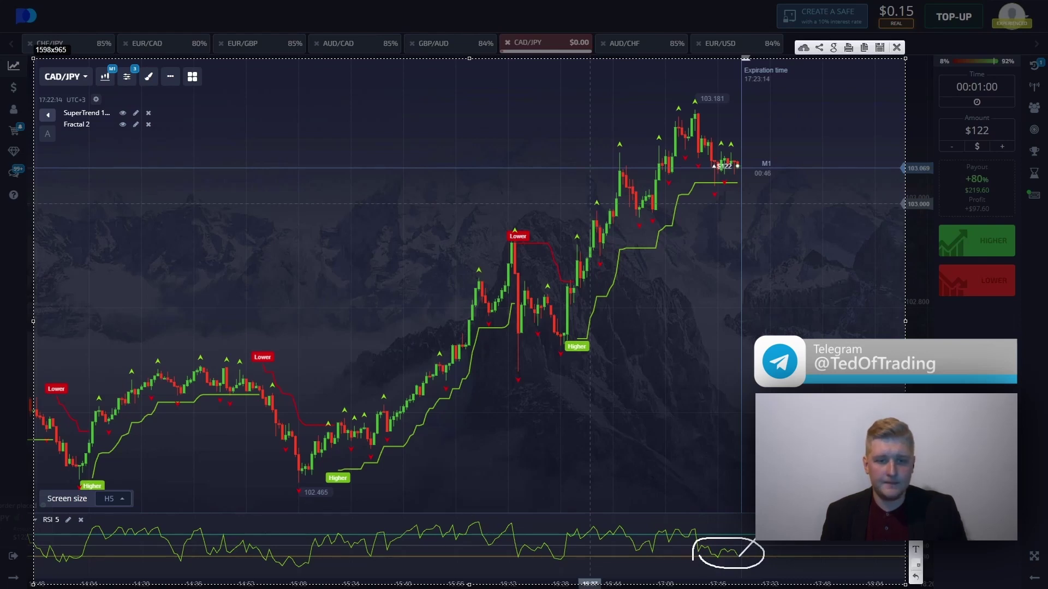
Box and circle the recent CAD/JPY support zone, box the low near the last Higher signal, draw two rising arrows, and dismiss the capture
mouse_move(763, 193)
left_mouse_down()
mouse_move(625, 169)
mouse_move(662, 182)
mouse_move(672, 161)
mouse_move(749, 174)
mouse_move(734, 182)
left_mouse_up()
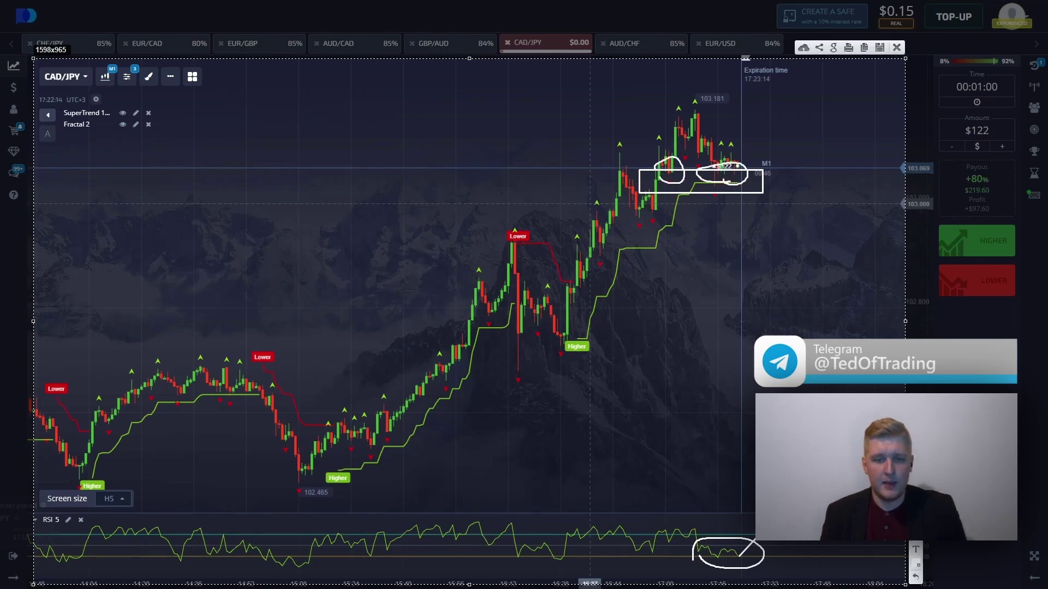
left_click_drag(635, 425, 518, 331)
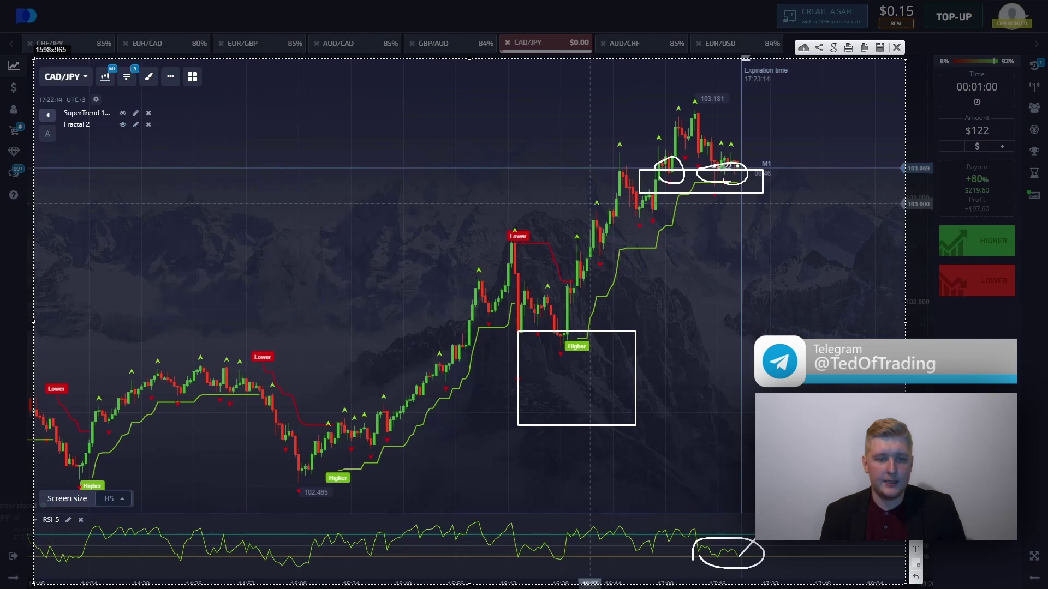
mouse_move(609, 365)
left_mouse_down()
mouse_move(767, 128)
mouse_move(789, 135)
left_mouse_up()
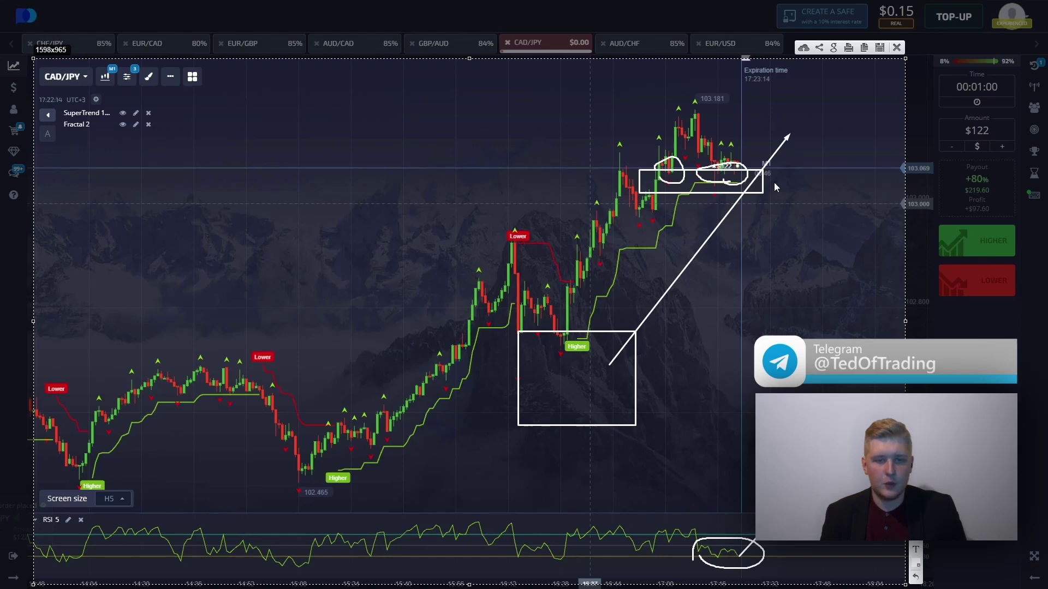
left_click_drag(748, 176, 748, 117)
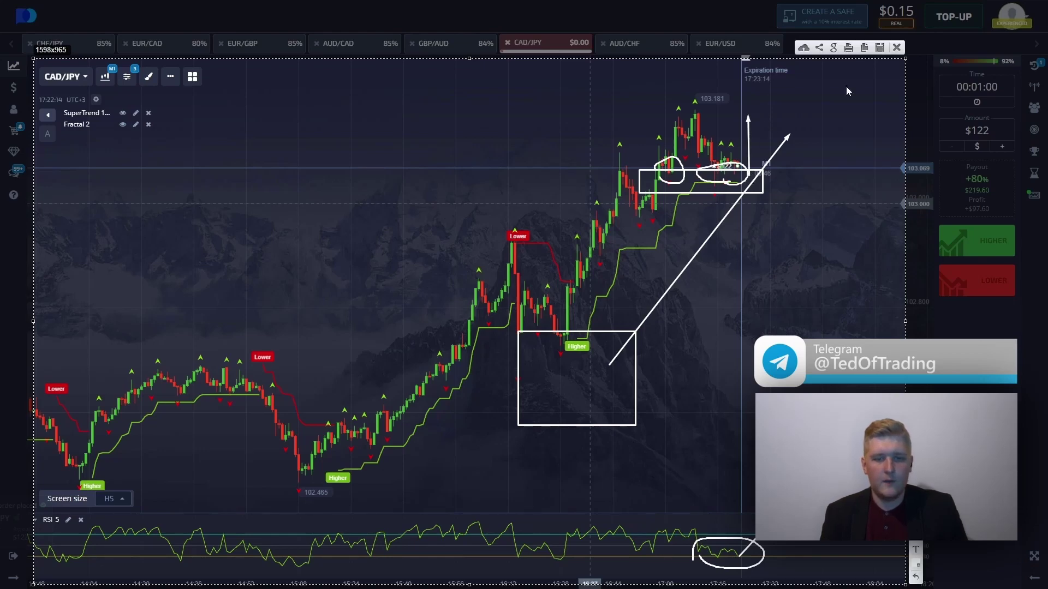
left_click(896, 48)
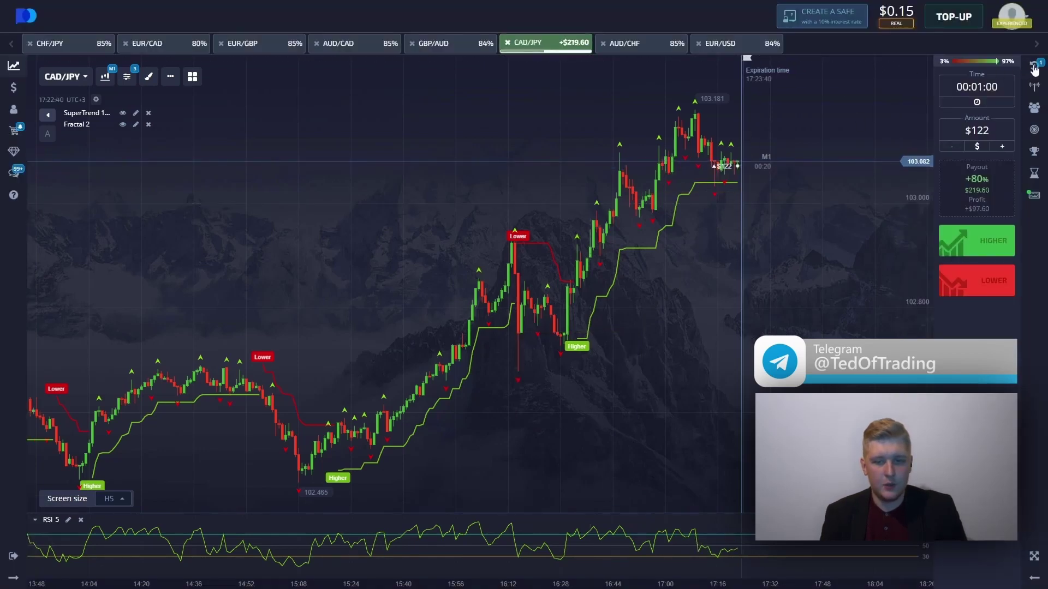
Follow the open $122 CAD/JPY trade to its close, examining the latest candles and the overall trend
scroll(496, 140, "up", 5)
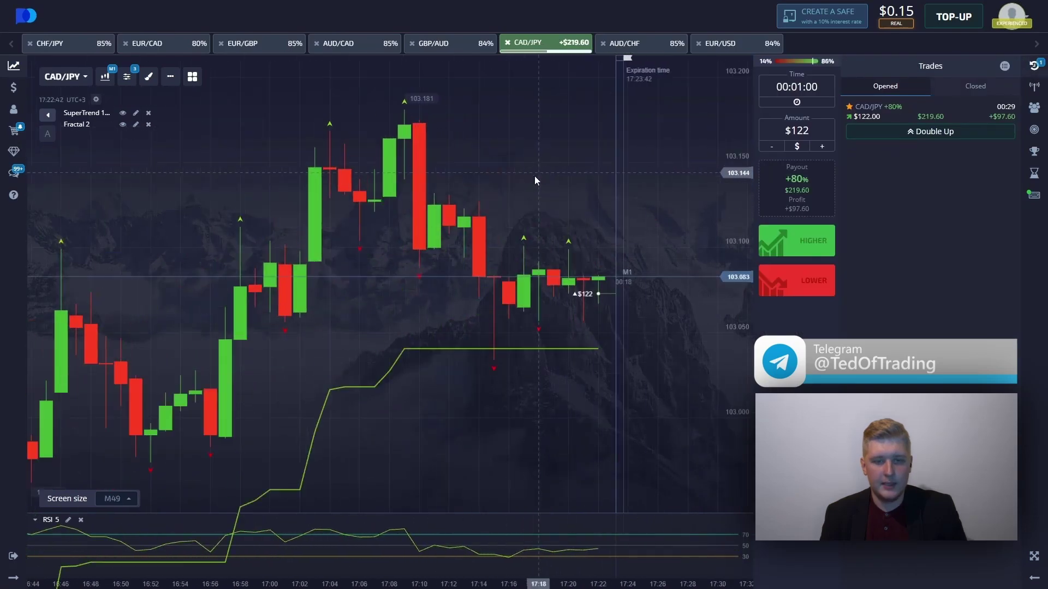
scroll(464, 197, "up", 2)
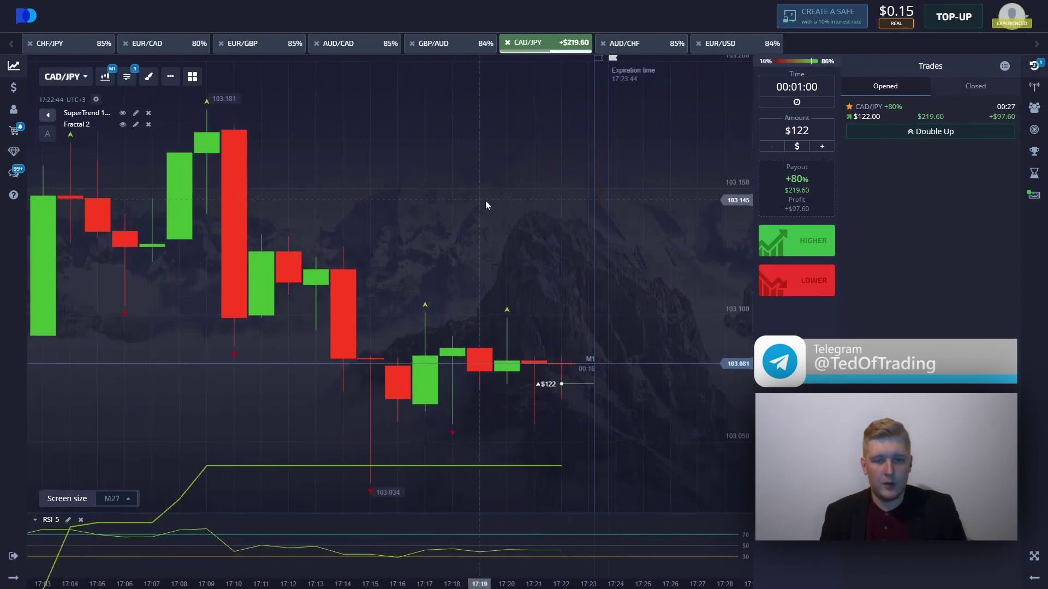
left_click_drag(391, 224, 477, 222)
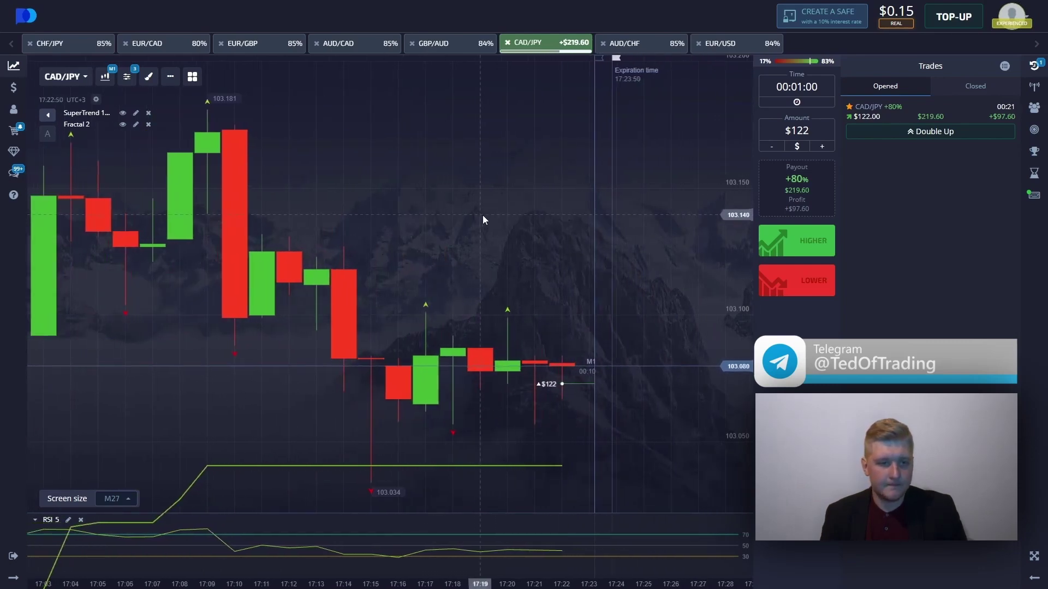
scroll(480, 215, "down", 3)
scroll(485, 210, "up", 2)
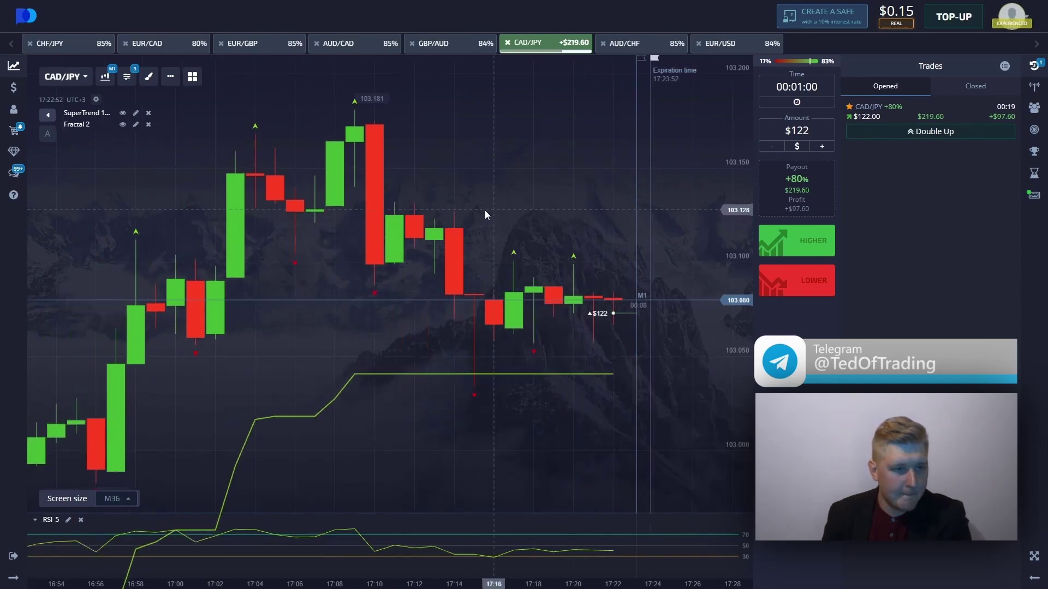
scroll(497, 206, "down", 2)
left_click_drag(422, 204, 471, 195)
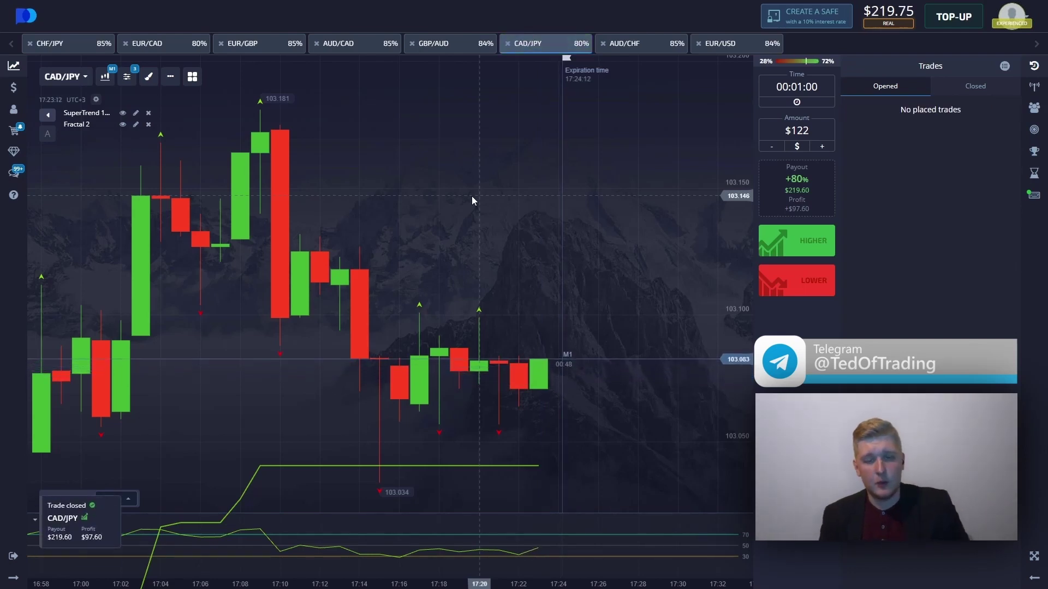
scroll(514, 248, "down", 6)
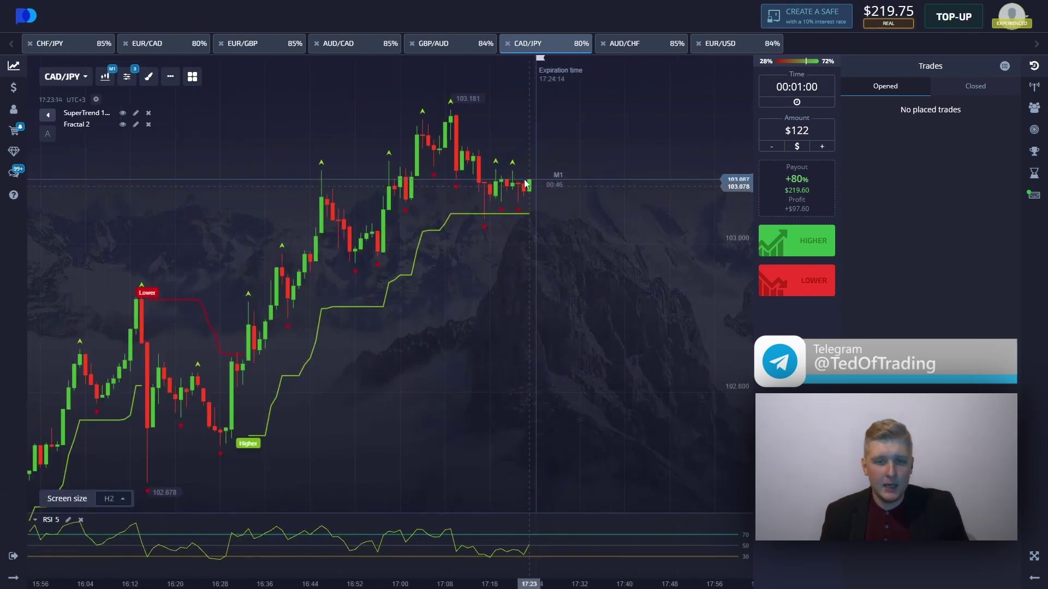
scroll(519, 178, "up", 2)
scroll(519, 199, "down", 2)
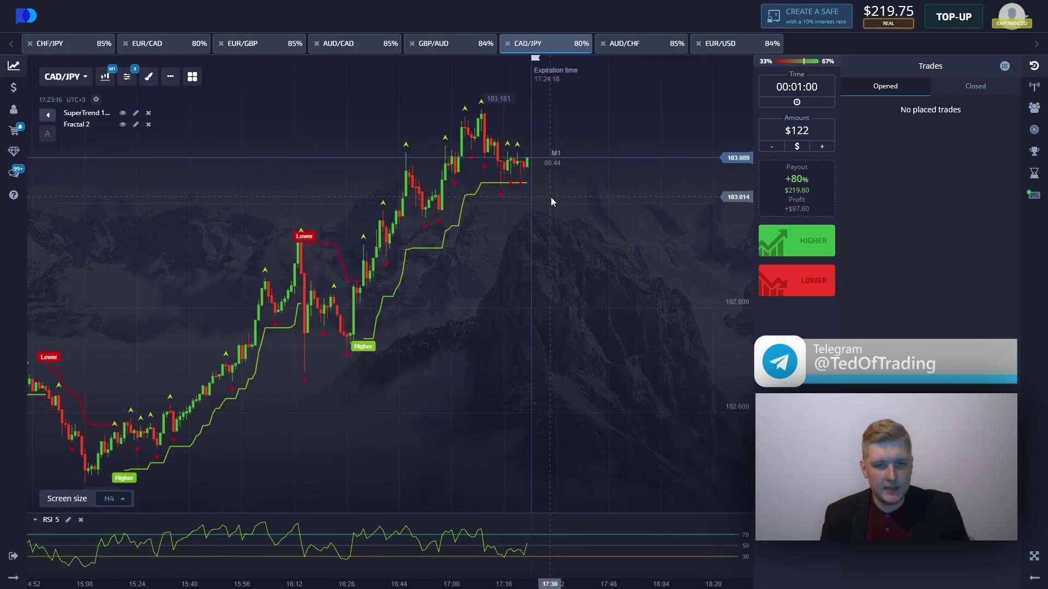
Hide the trades list and set the trade amount to $219.75
left_click(1034, 65)
double_click(974, 131)
type("219.75")
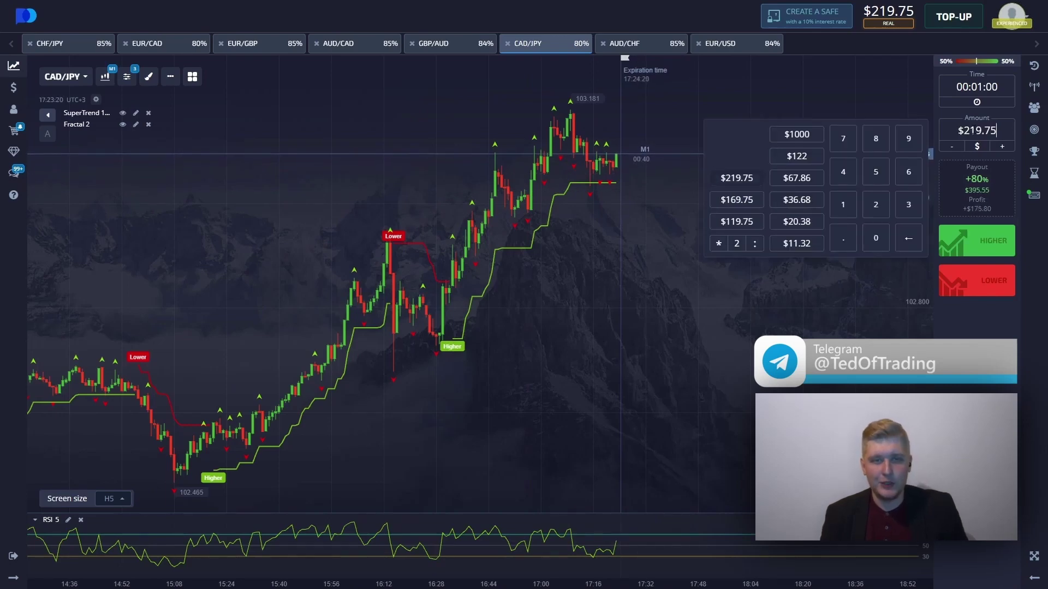
Examine the AUD/CHF, EUR/USD and GBP/AUD charts for an entry based on SuperTrend, Fractal and RSI
left_click(625, 43)
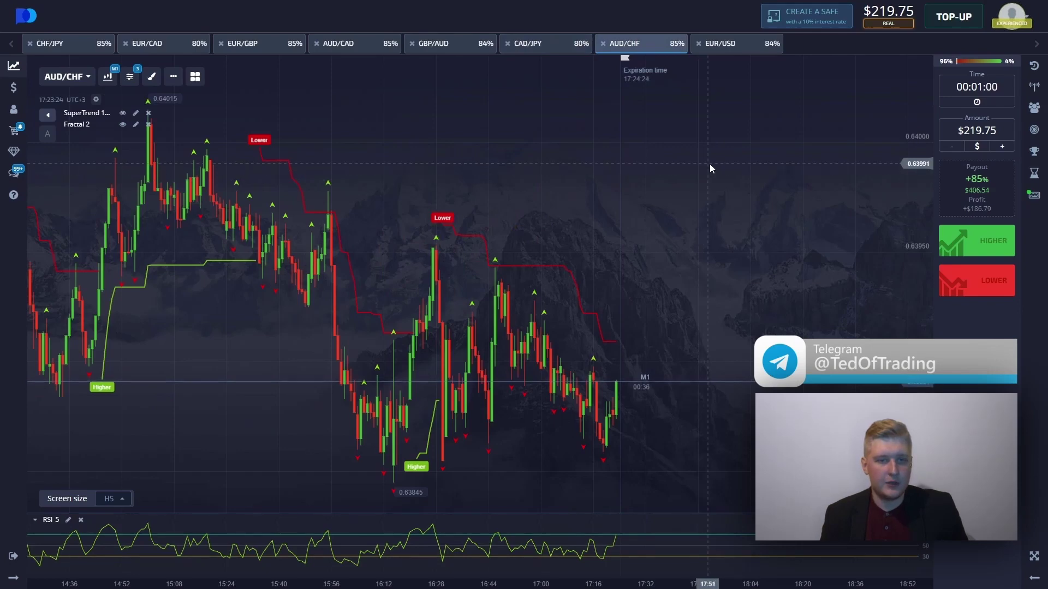
scroll(561, 231, "up", 5)
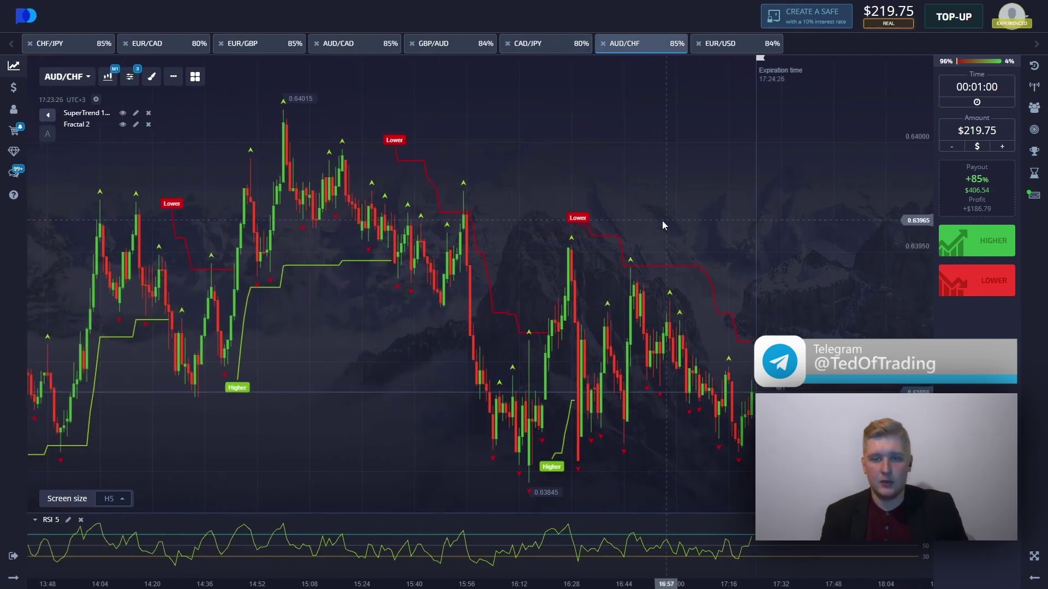
scroll(640, 205, "down", 4)
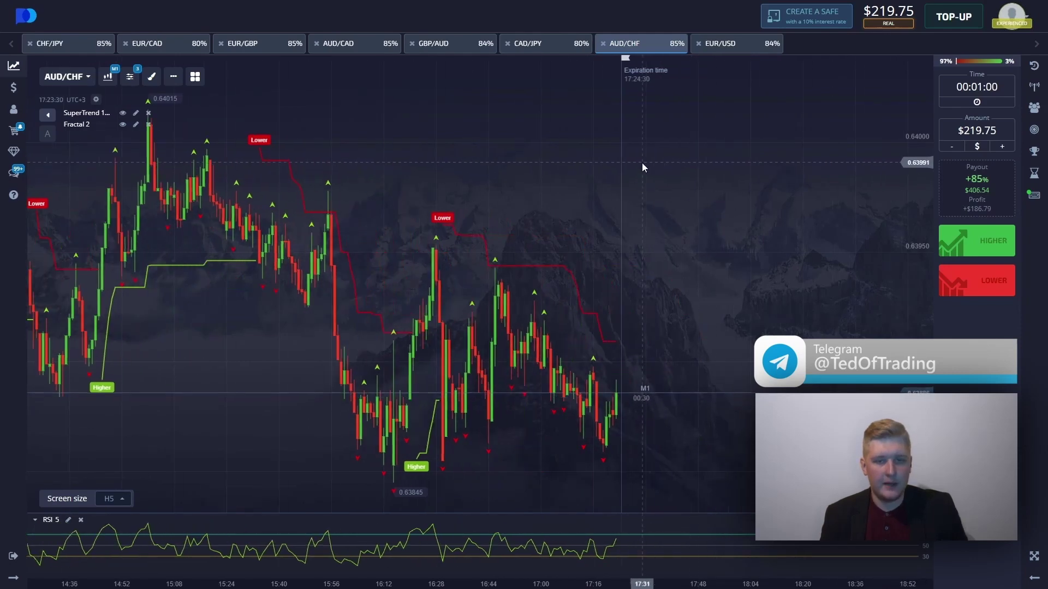
scroll(671, 170, "up", 5)
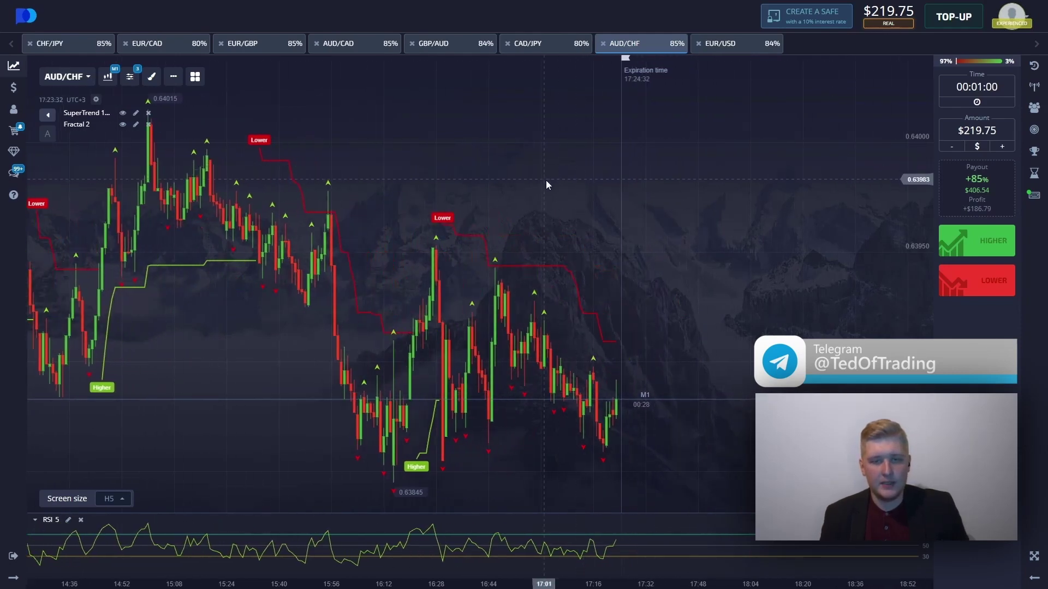
left_click_drag(784, 172, 609, 165)
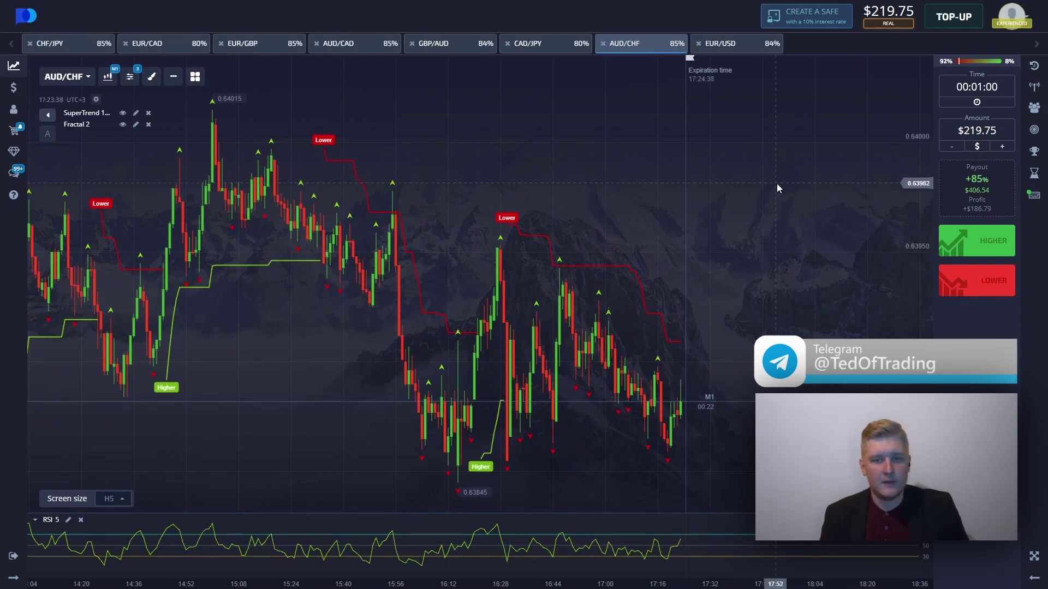
left_click(735, 44)
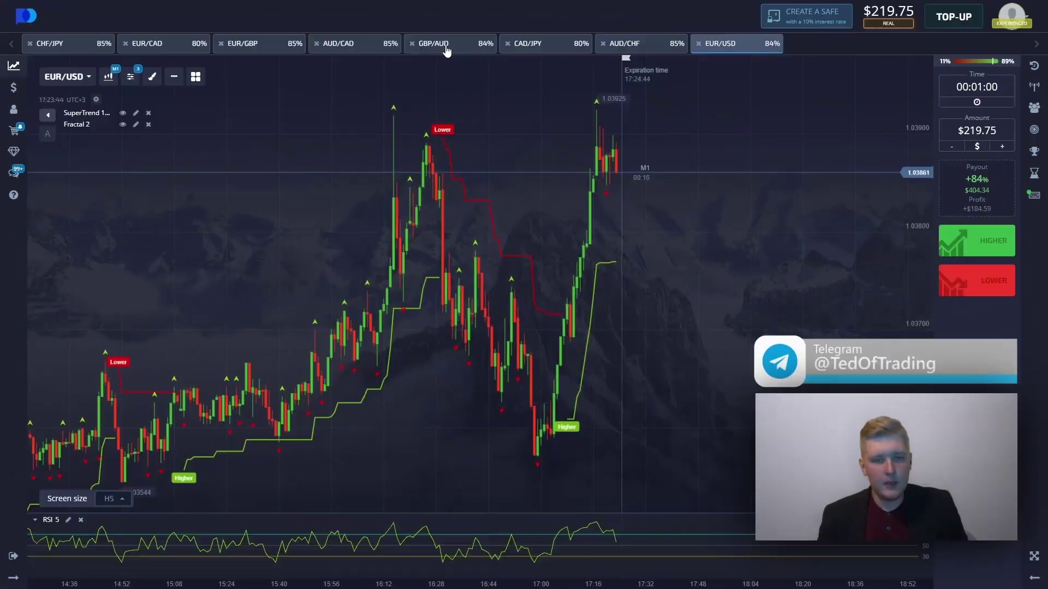
left_click(446, 48)
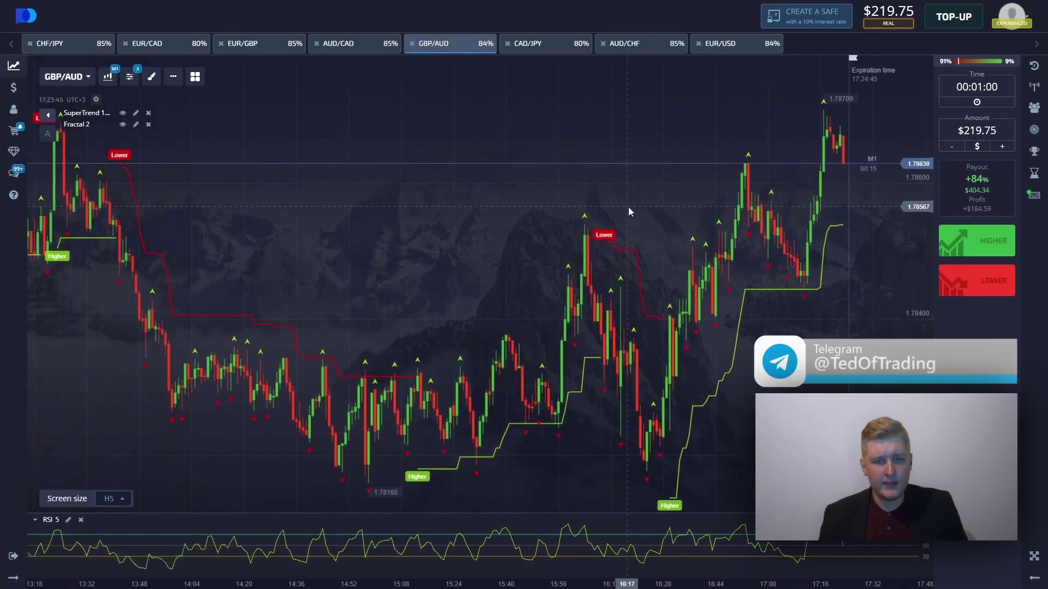
left_click_drag(632, 207, 528, 247)
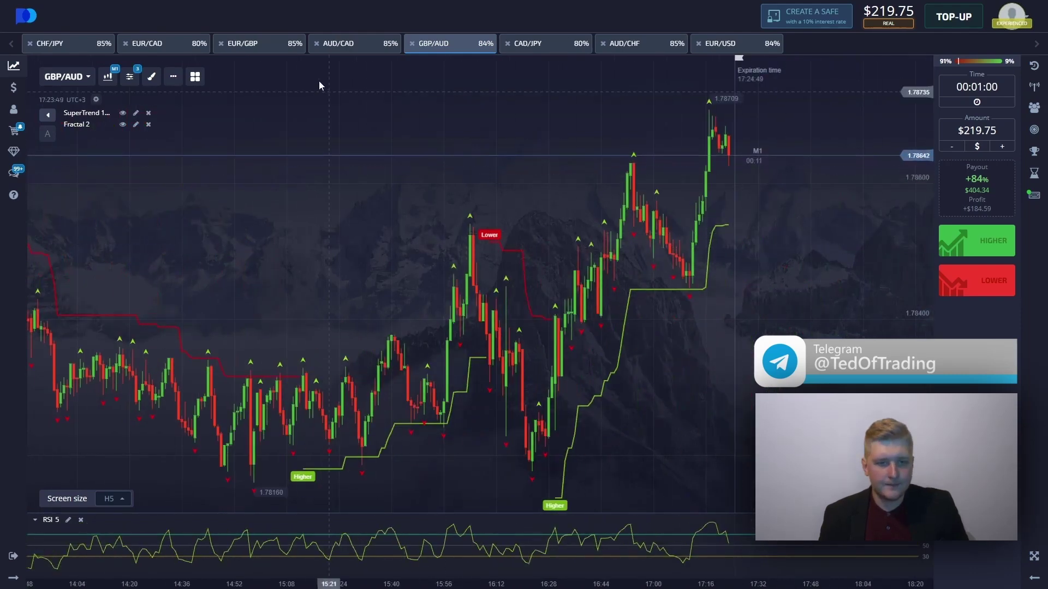
Place a $219.75 Lower trade on AUD/CAD with a one-minute expiration
left_click(350, 48)
left_click_drag(309, 218, 480, 228)
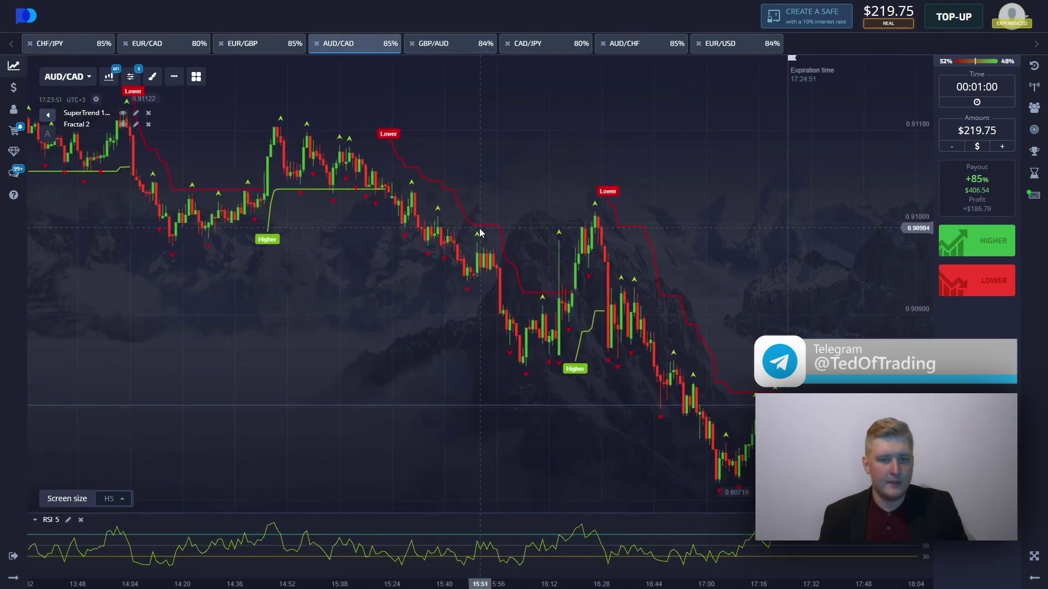
left_click(976, 281)
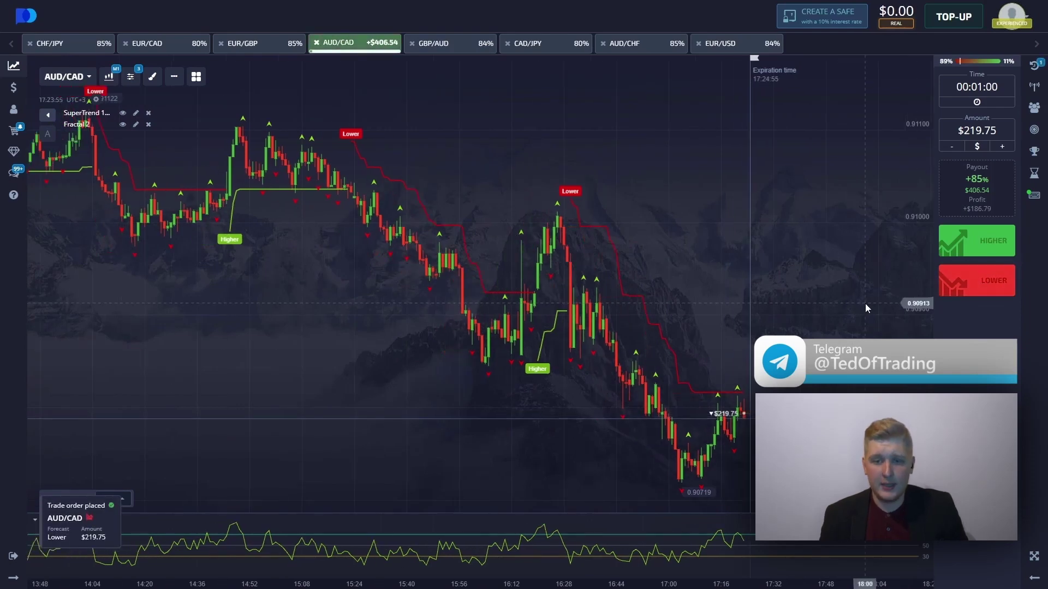
Capture the AUD/CAD chart with the $219.75 entry, circle the latest RSI peak, and draw a falling arrow from it
key("Print")
left_click_drag(29, 59, 906, 588)
left_click_drag(733, 540, 757, 562)
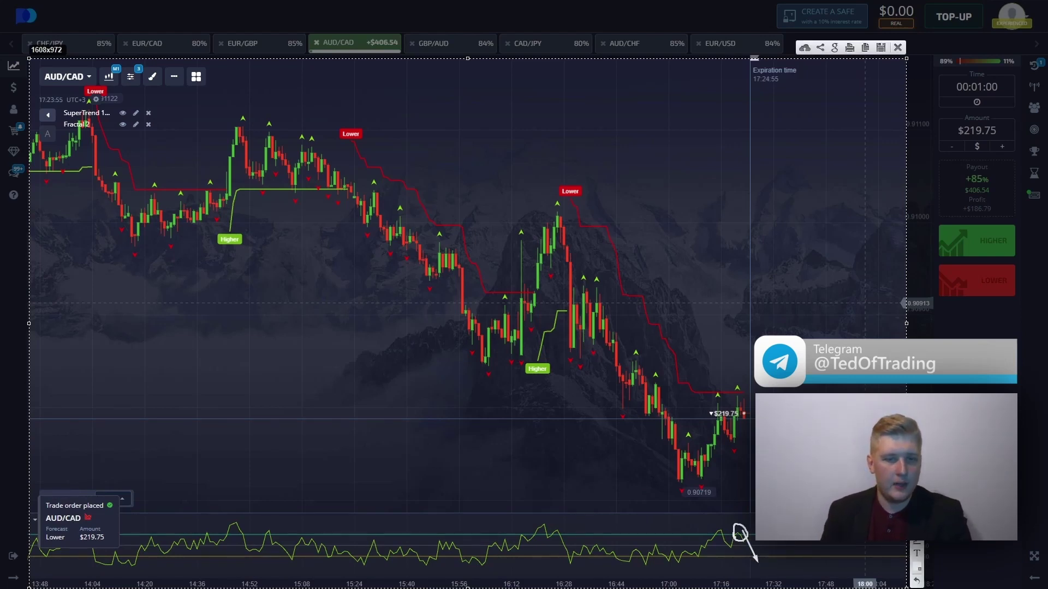
Box the recent AUD/CAD upswing with a rising arrow inside, circle the last upper fractal, and draw a falling arrow below it
left_click_drag(738, 477, 679, 406)
left_click_drag(683, 480, 721, 422)
left_click(721, 423)
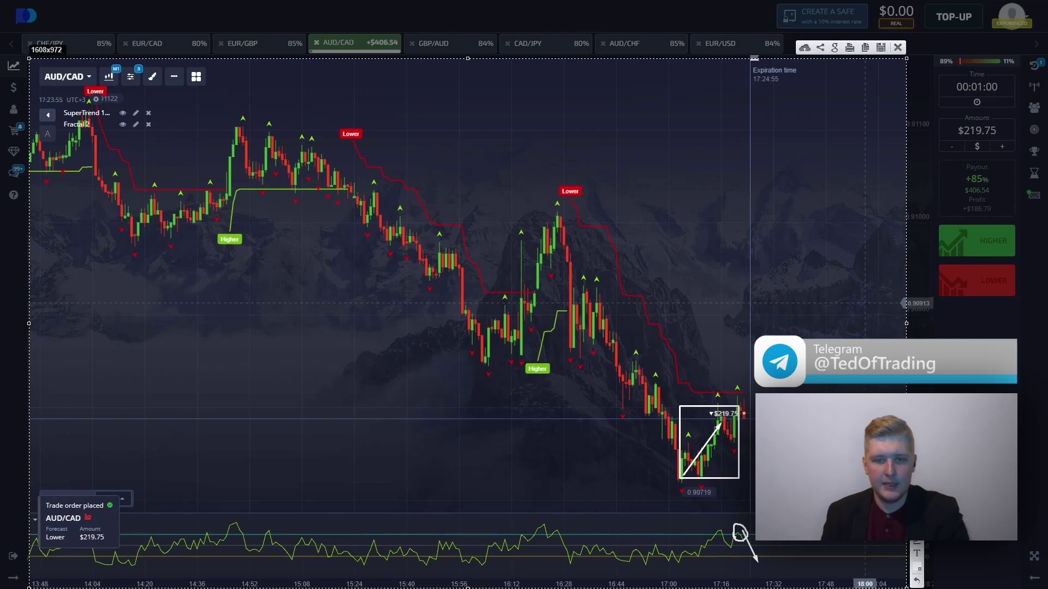
mouse_move(741, 395)
left_mouse_down()
mouse_move(729, 391)
mouse_move(755, 429)
left_mouse_up()
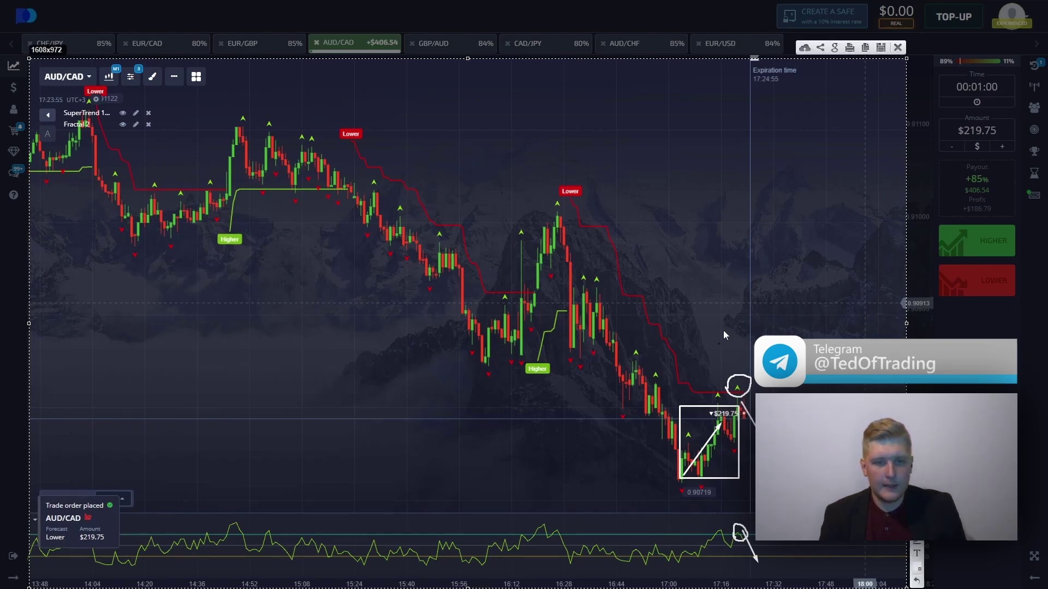
Box the latest Lower signal at the AUD/CAD high, draw a long falling trend arrow from it, and dismiss the capture
left_click_drag(531, 162, 634, 224)
mouse_move(579, 191)
left_mouse_down()
mouse_move(769, 391)
mouse_move(755, 491)
left_mouse_up()
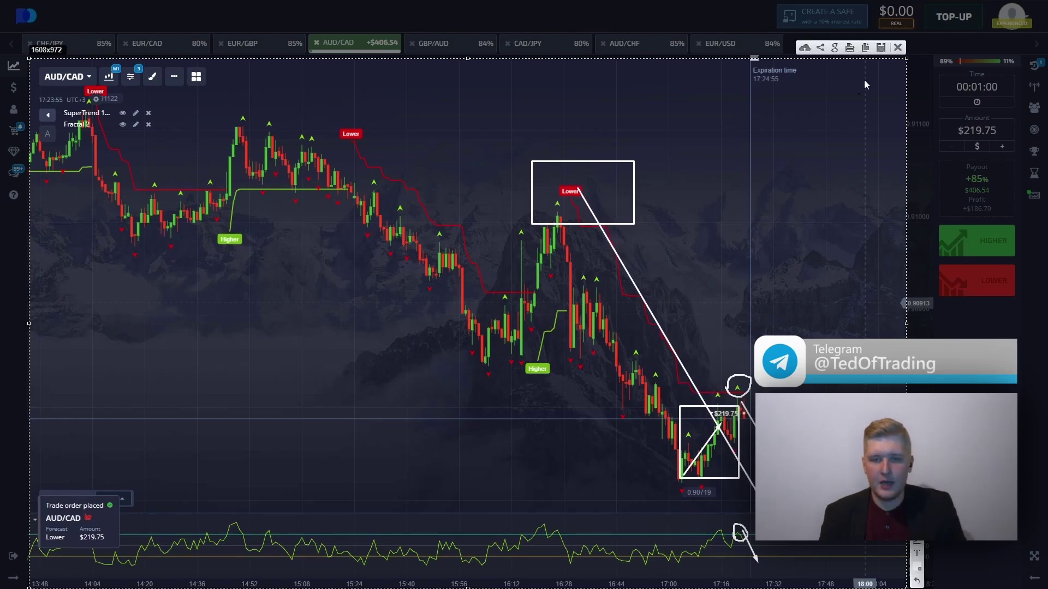
left_click(897, 48)
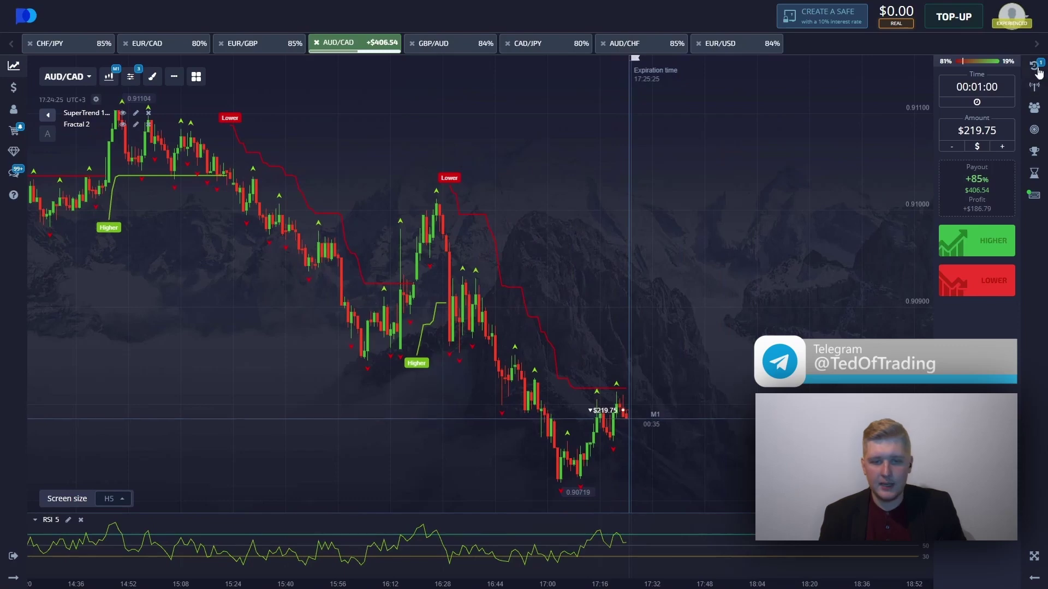
Follow the open $219.75 AUD/CAD trade to its close and review the entry against the downtrend on the chart
left_click(1034, 66)
scroll(505, 247, "up", 5)
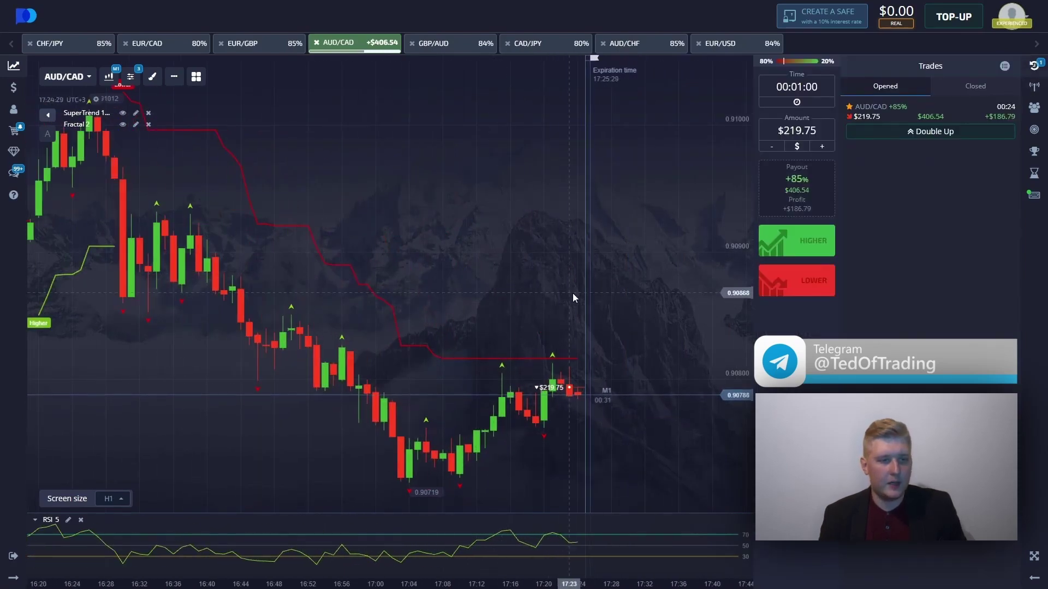
scroll(572, 293, "up", 5)
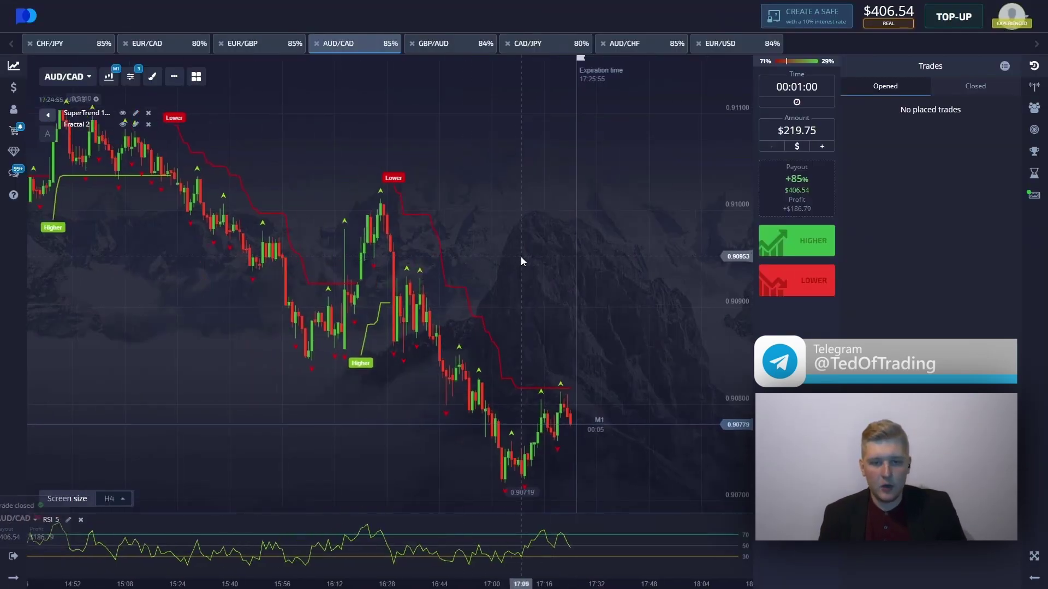
left_click(1034, 66)
left_click_drag(498, 260, 457, 260)
scroll(616, 224, "up", 2)
scroll(487, 227, "down", 2)
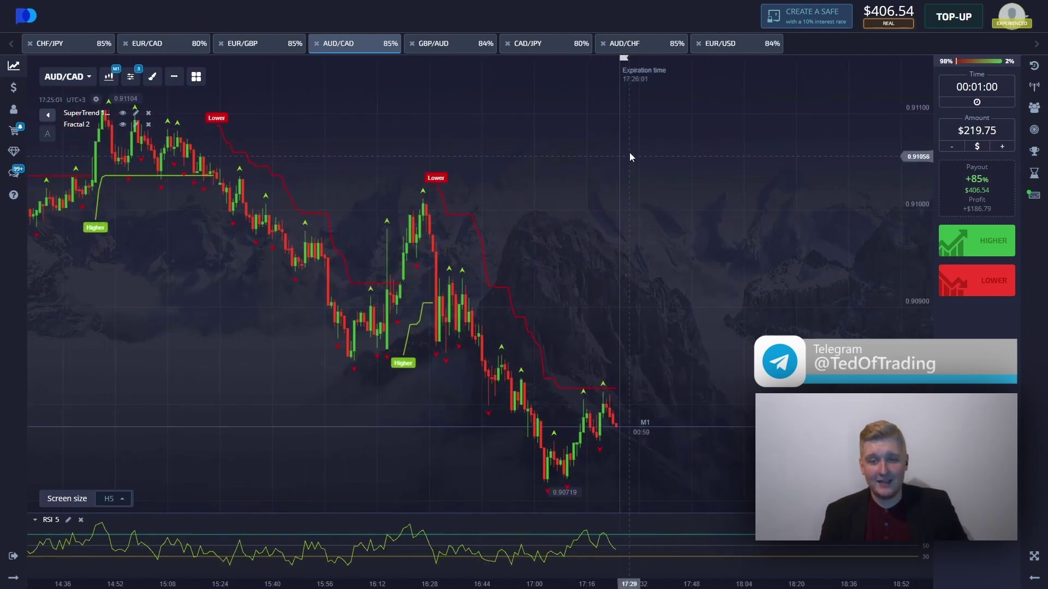
left_click_drag(504, 168, 604, 166)
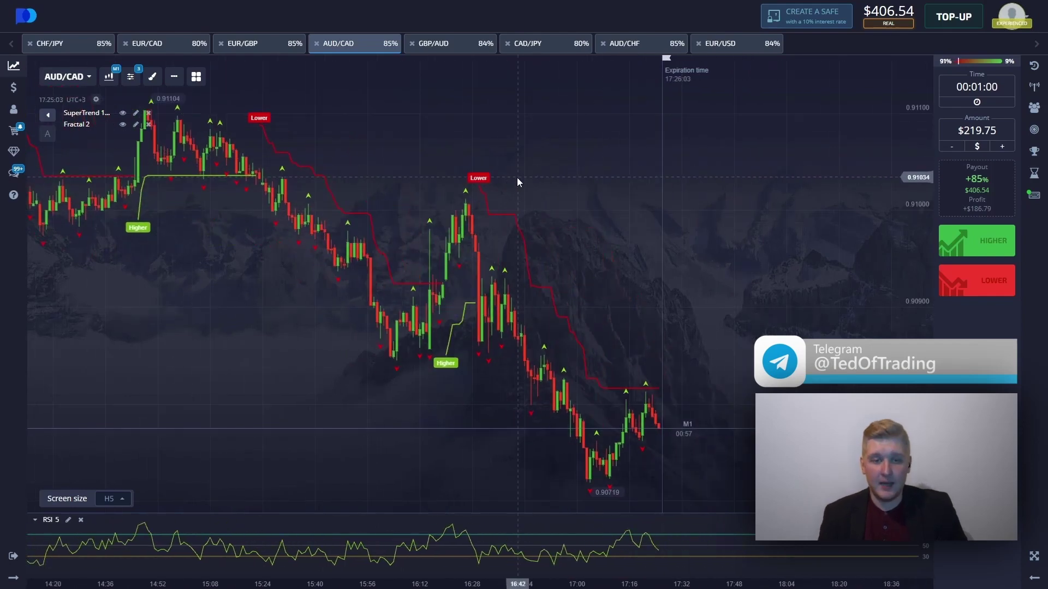
left_click_drag(549, 184, 573, 184)
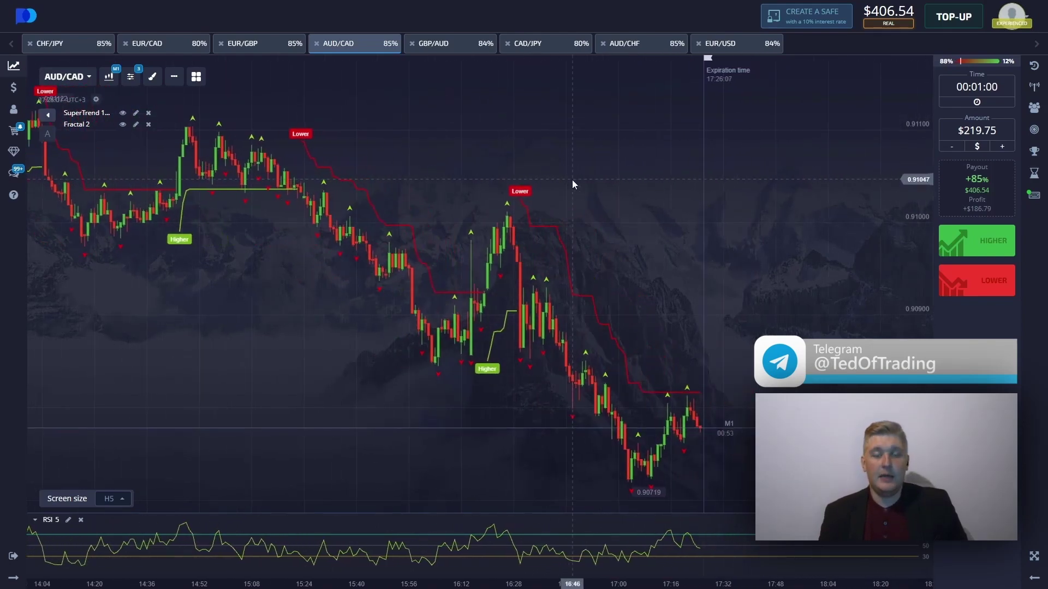